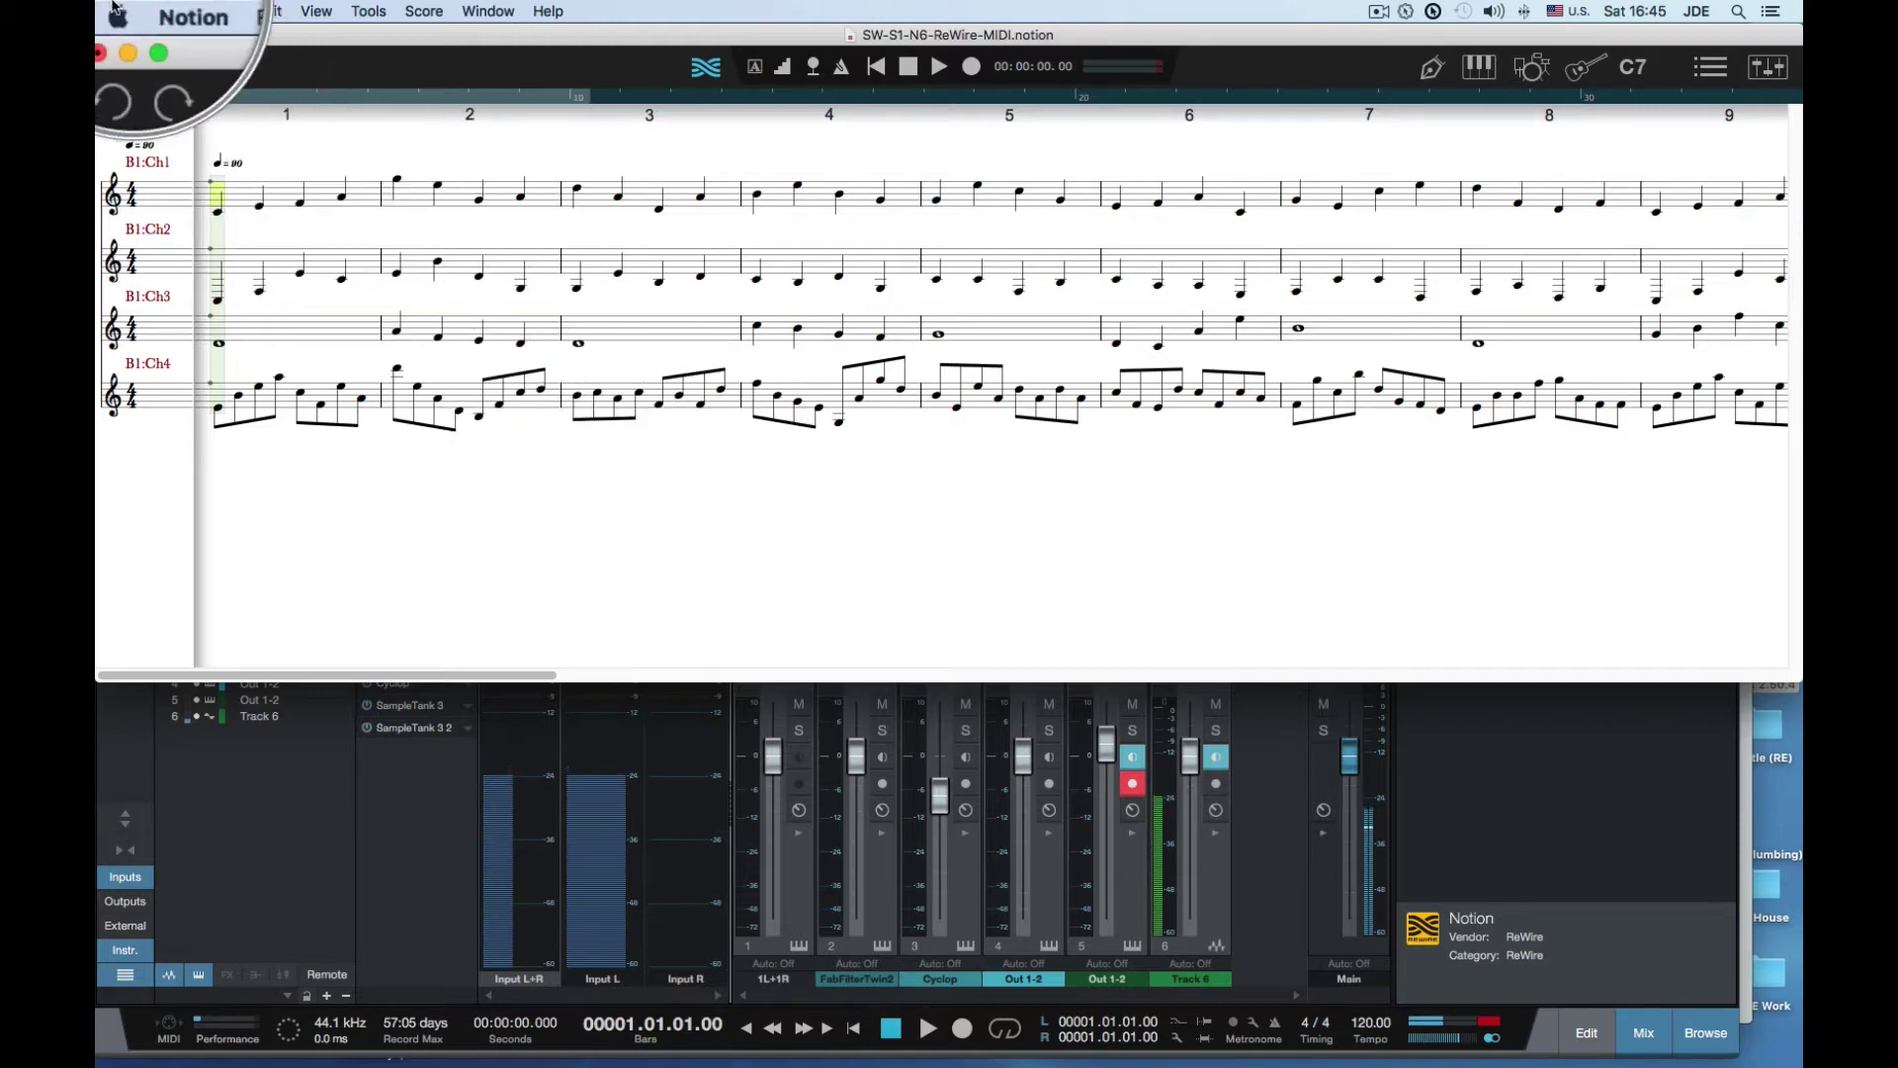
# Confirm Enable ReWire is ticked in Notion's General preferences, then close the preferences
pyautogui.click(194, 14)
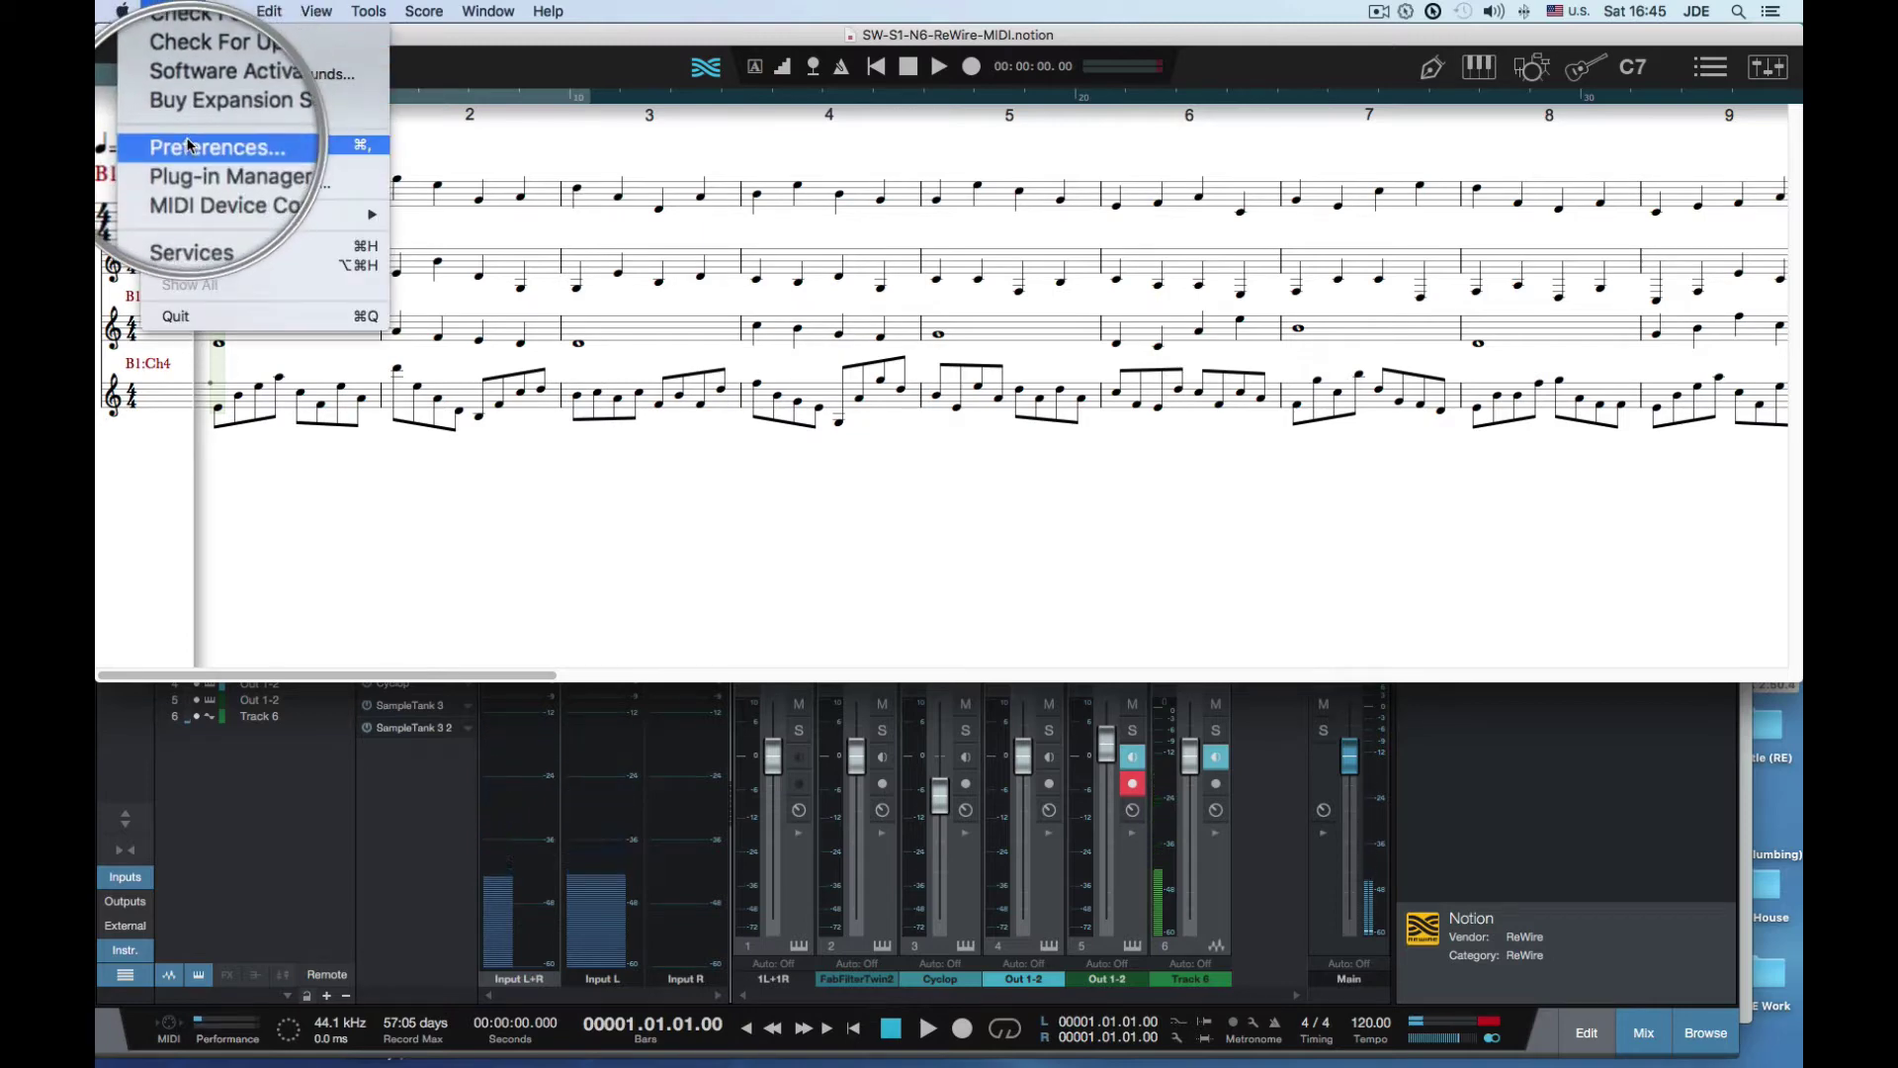
pyautogui.click(188, 145)
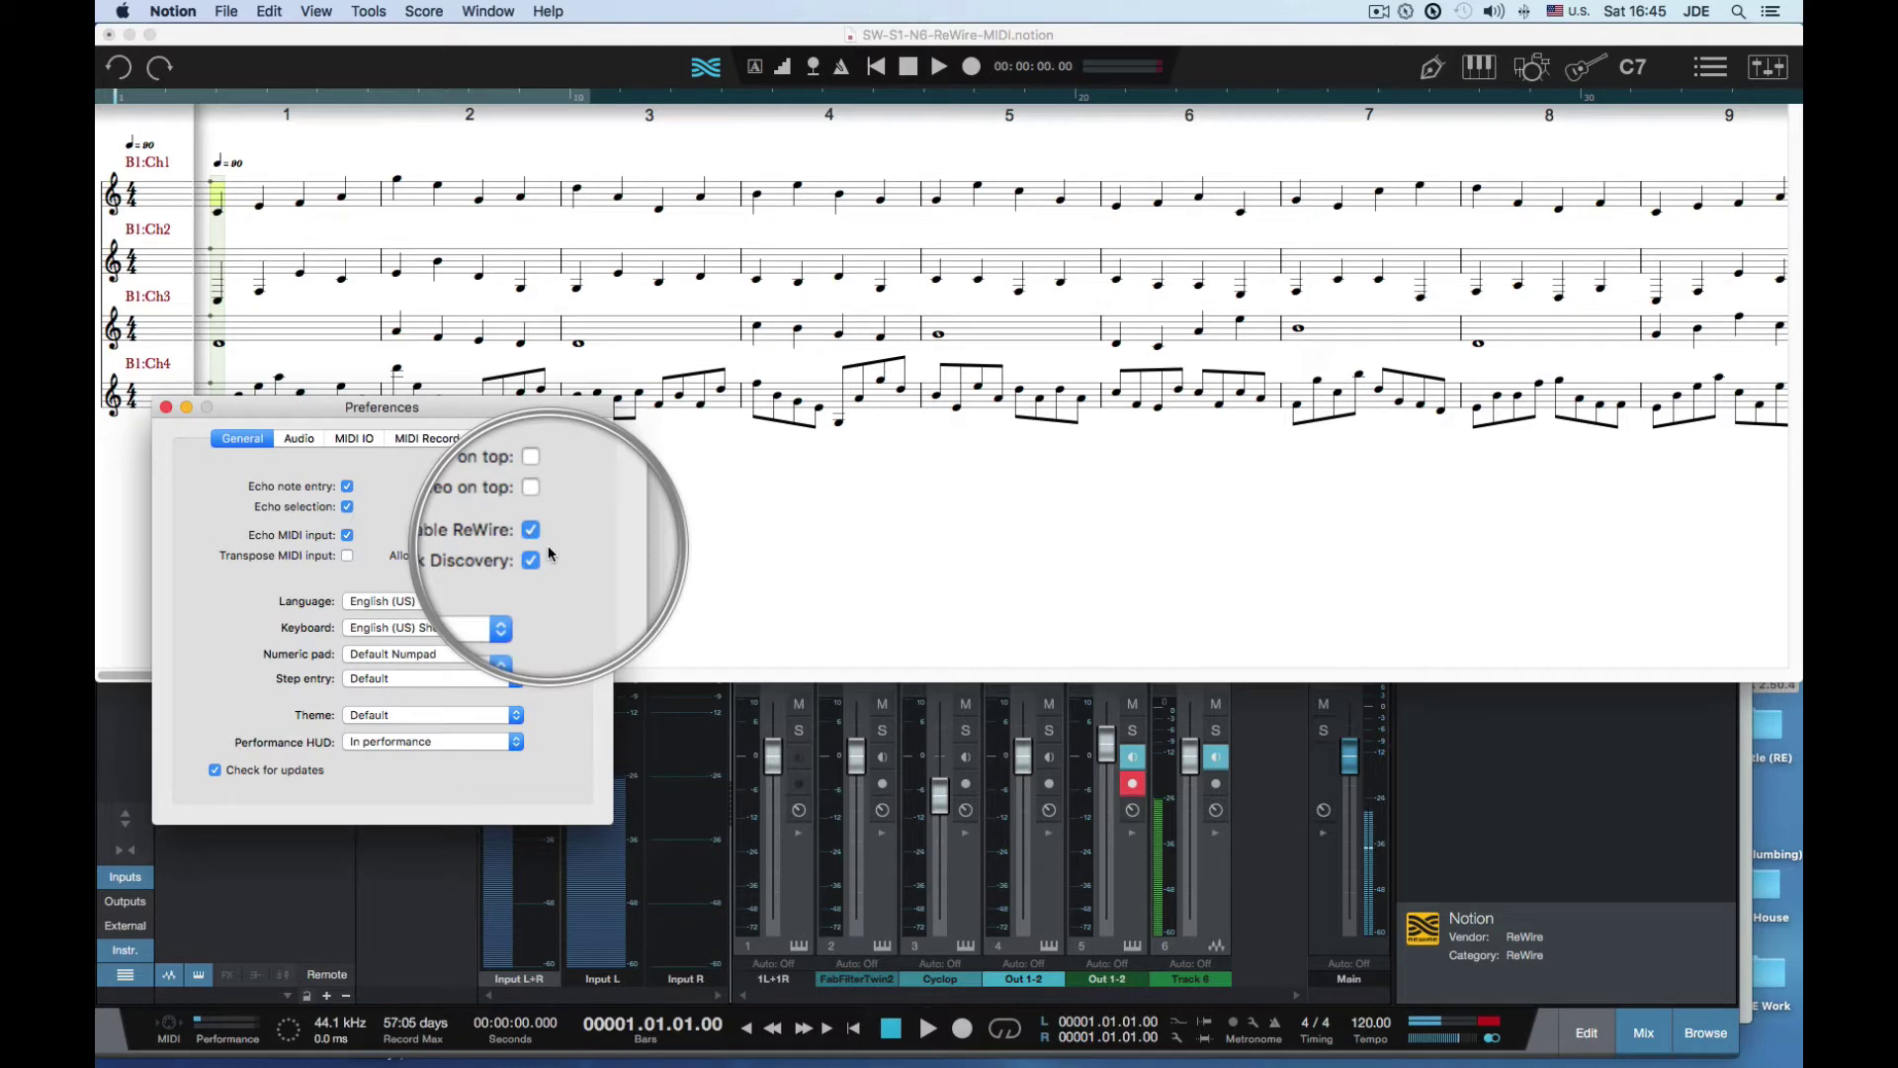
pyautogui.click(166, 409)
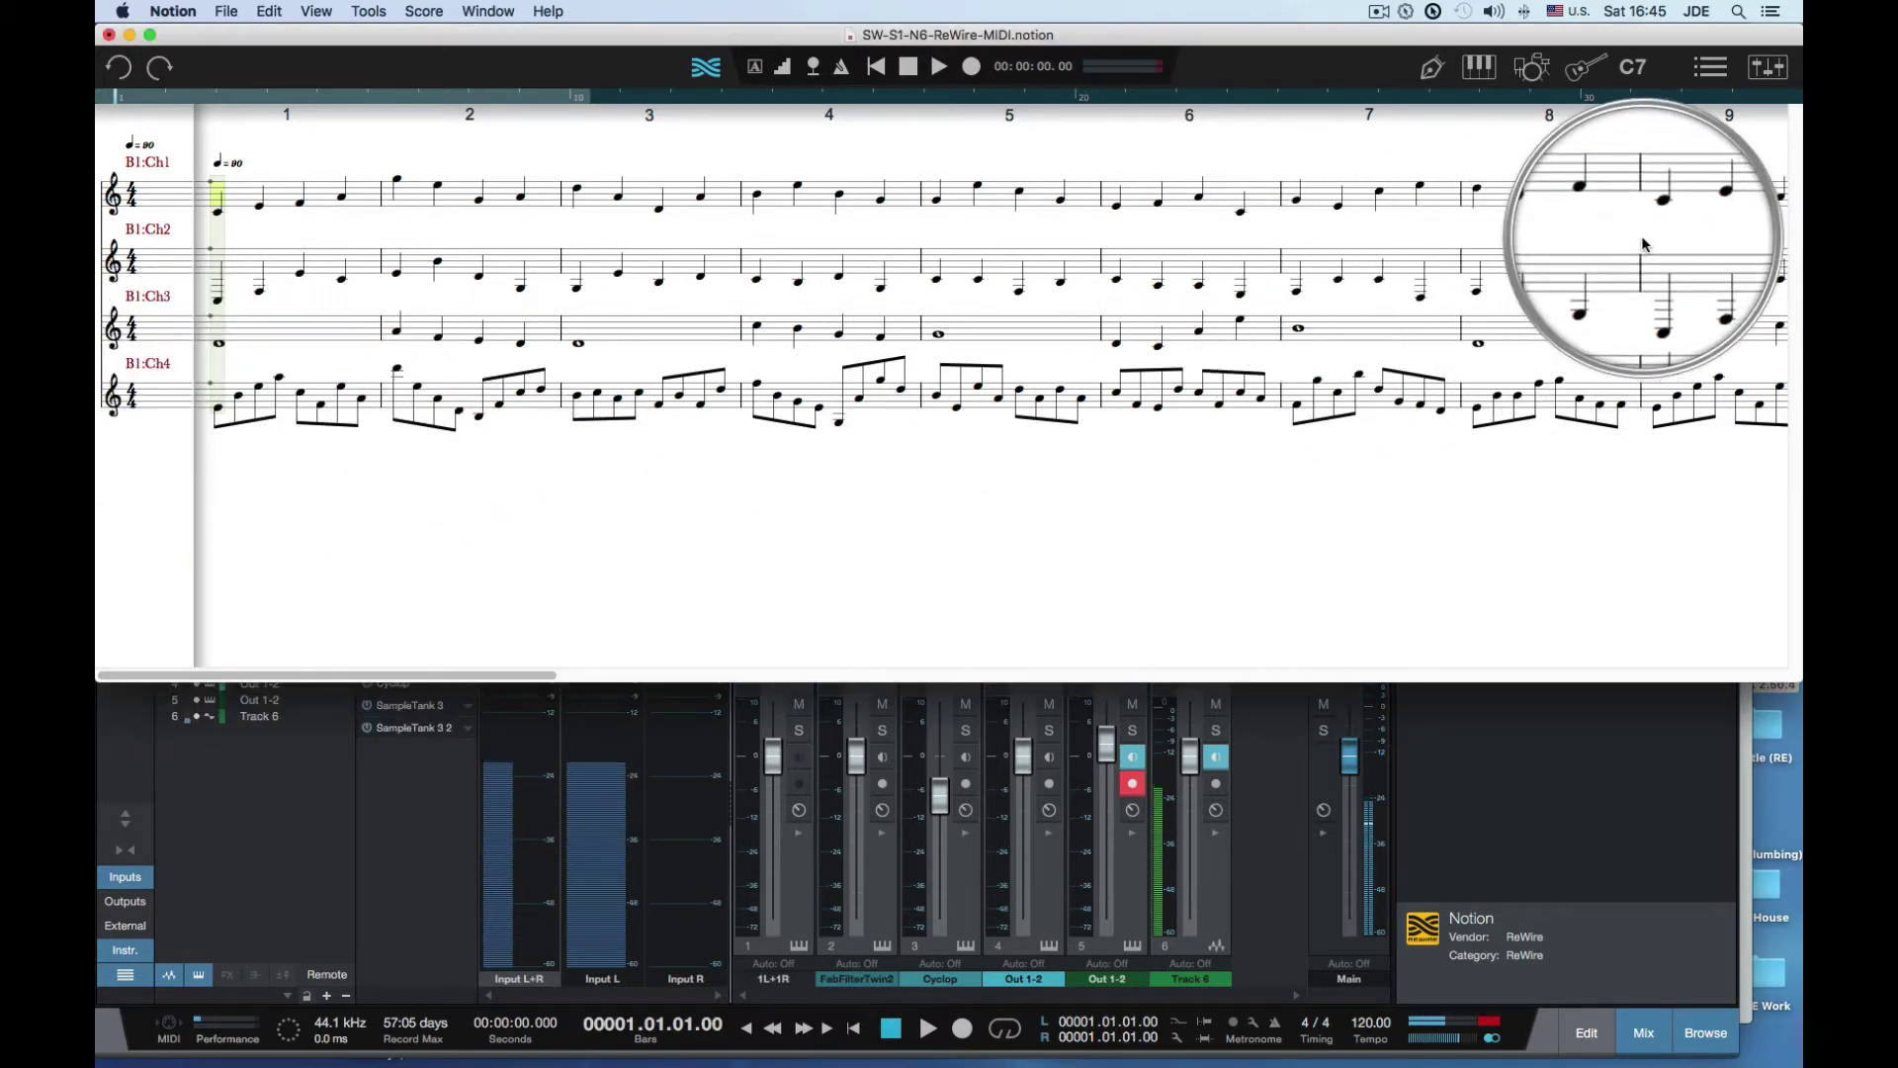
# Add a ReWire MIDI staff on ReWire Bus 1, Channel 5 (B1:Ch5) and exit Score Setup
pyautogui.click(1713, 71)
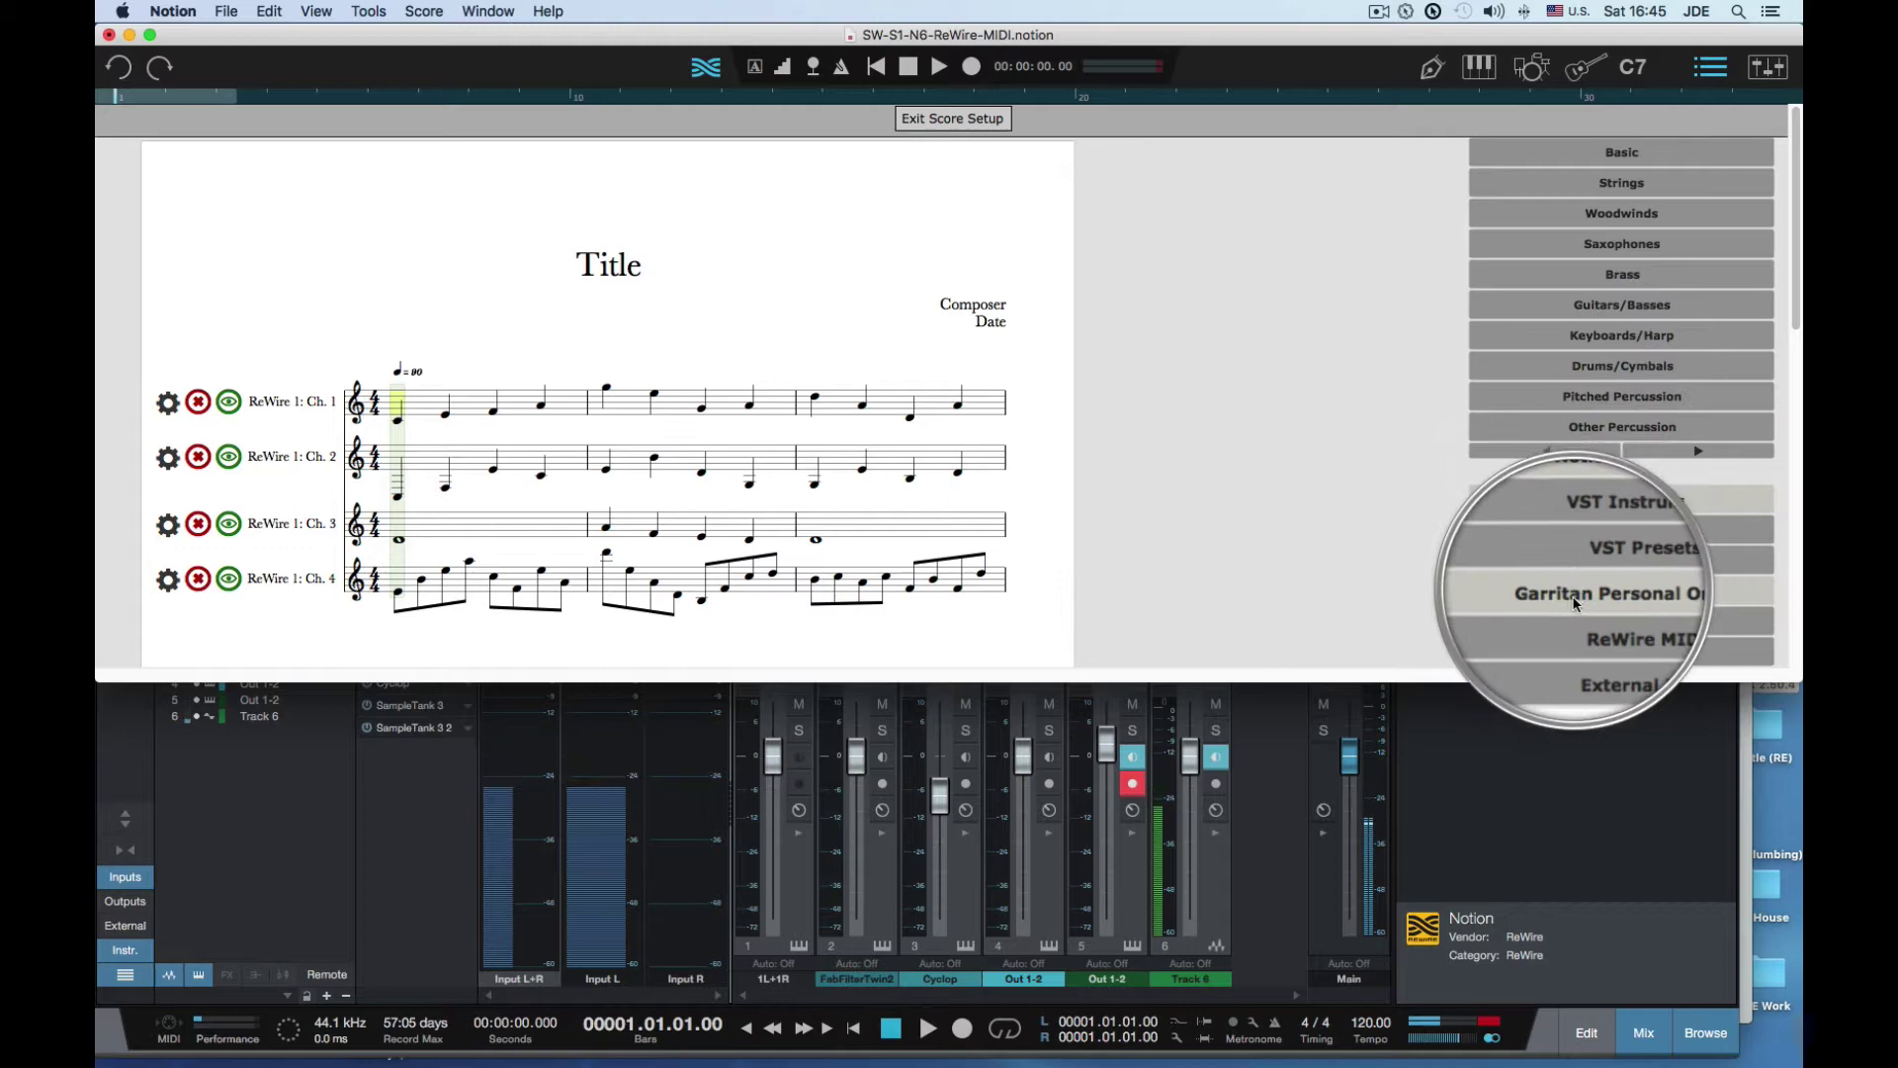
pyautogui.click(1576, 637)
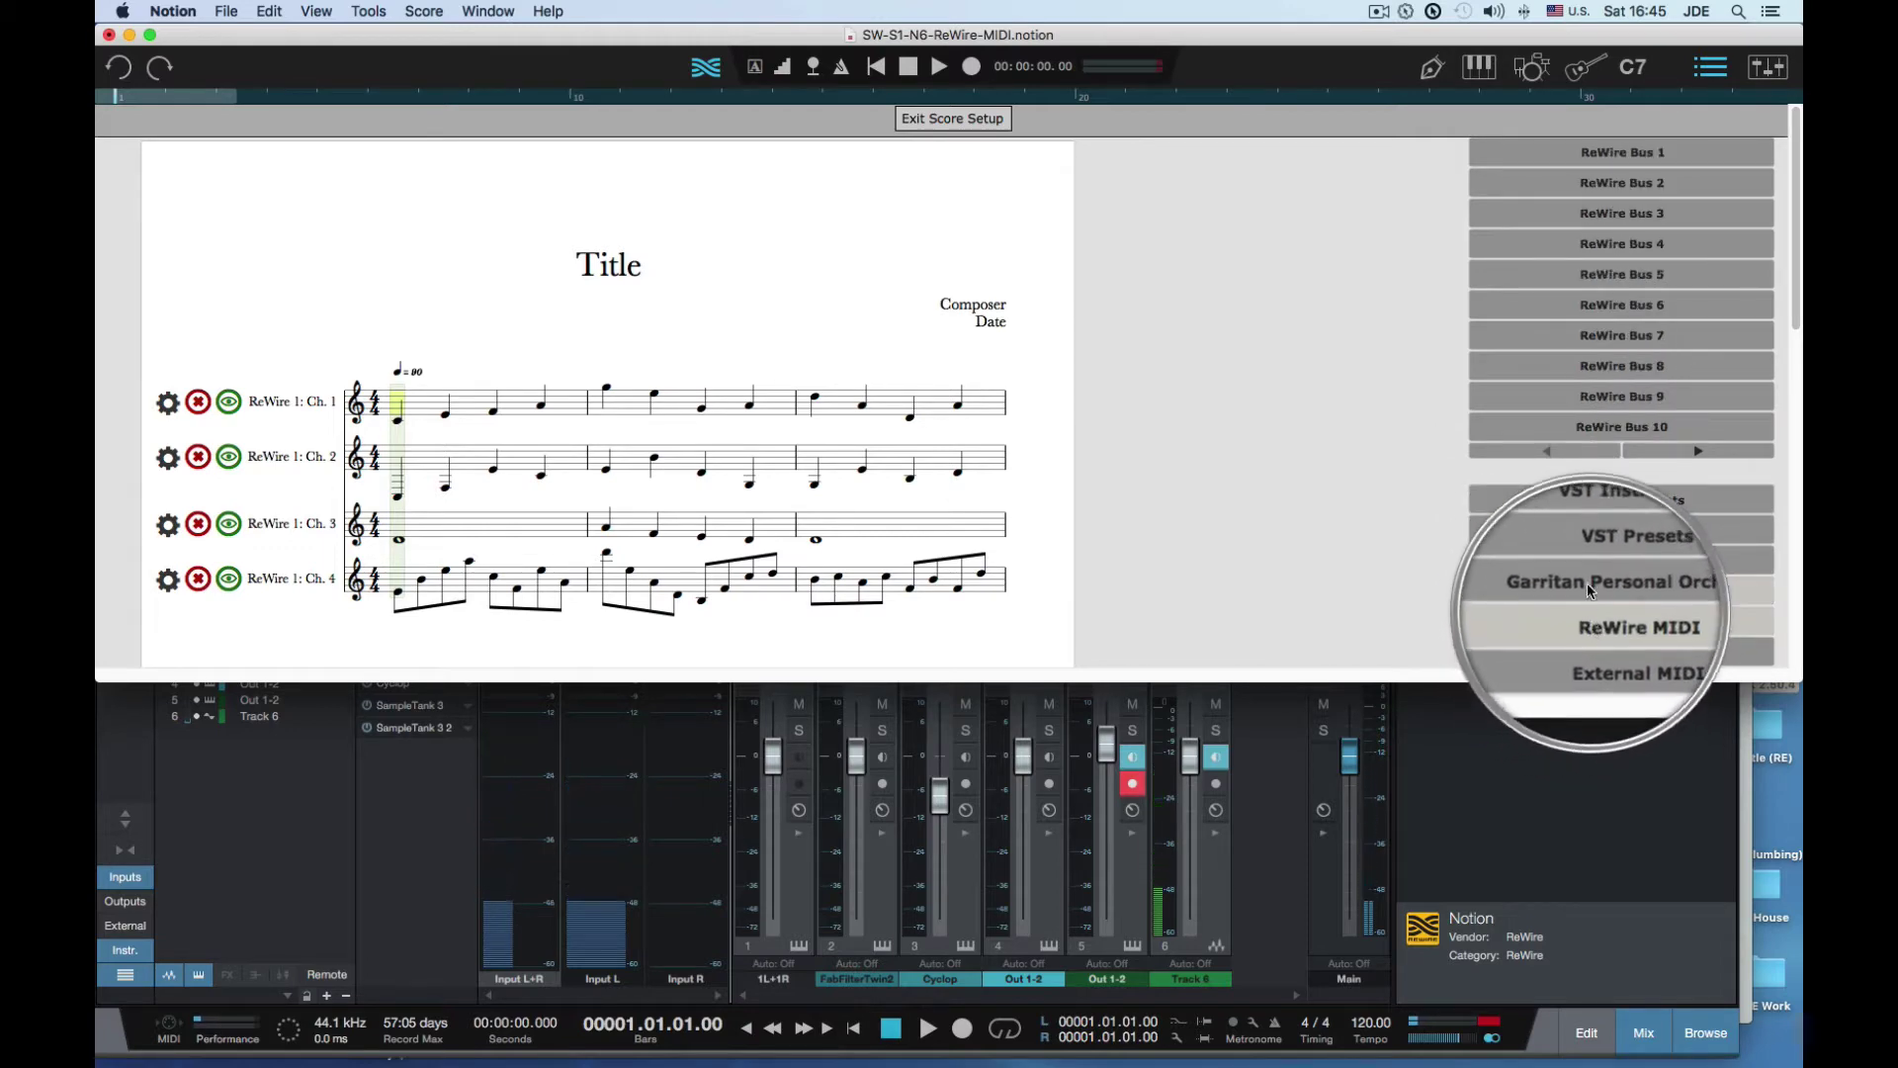
pyautogui.click(1607, 216)
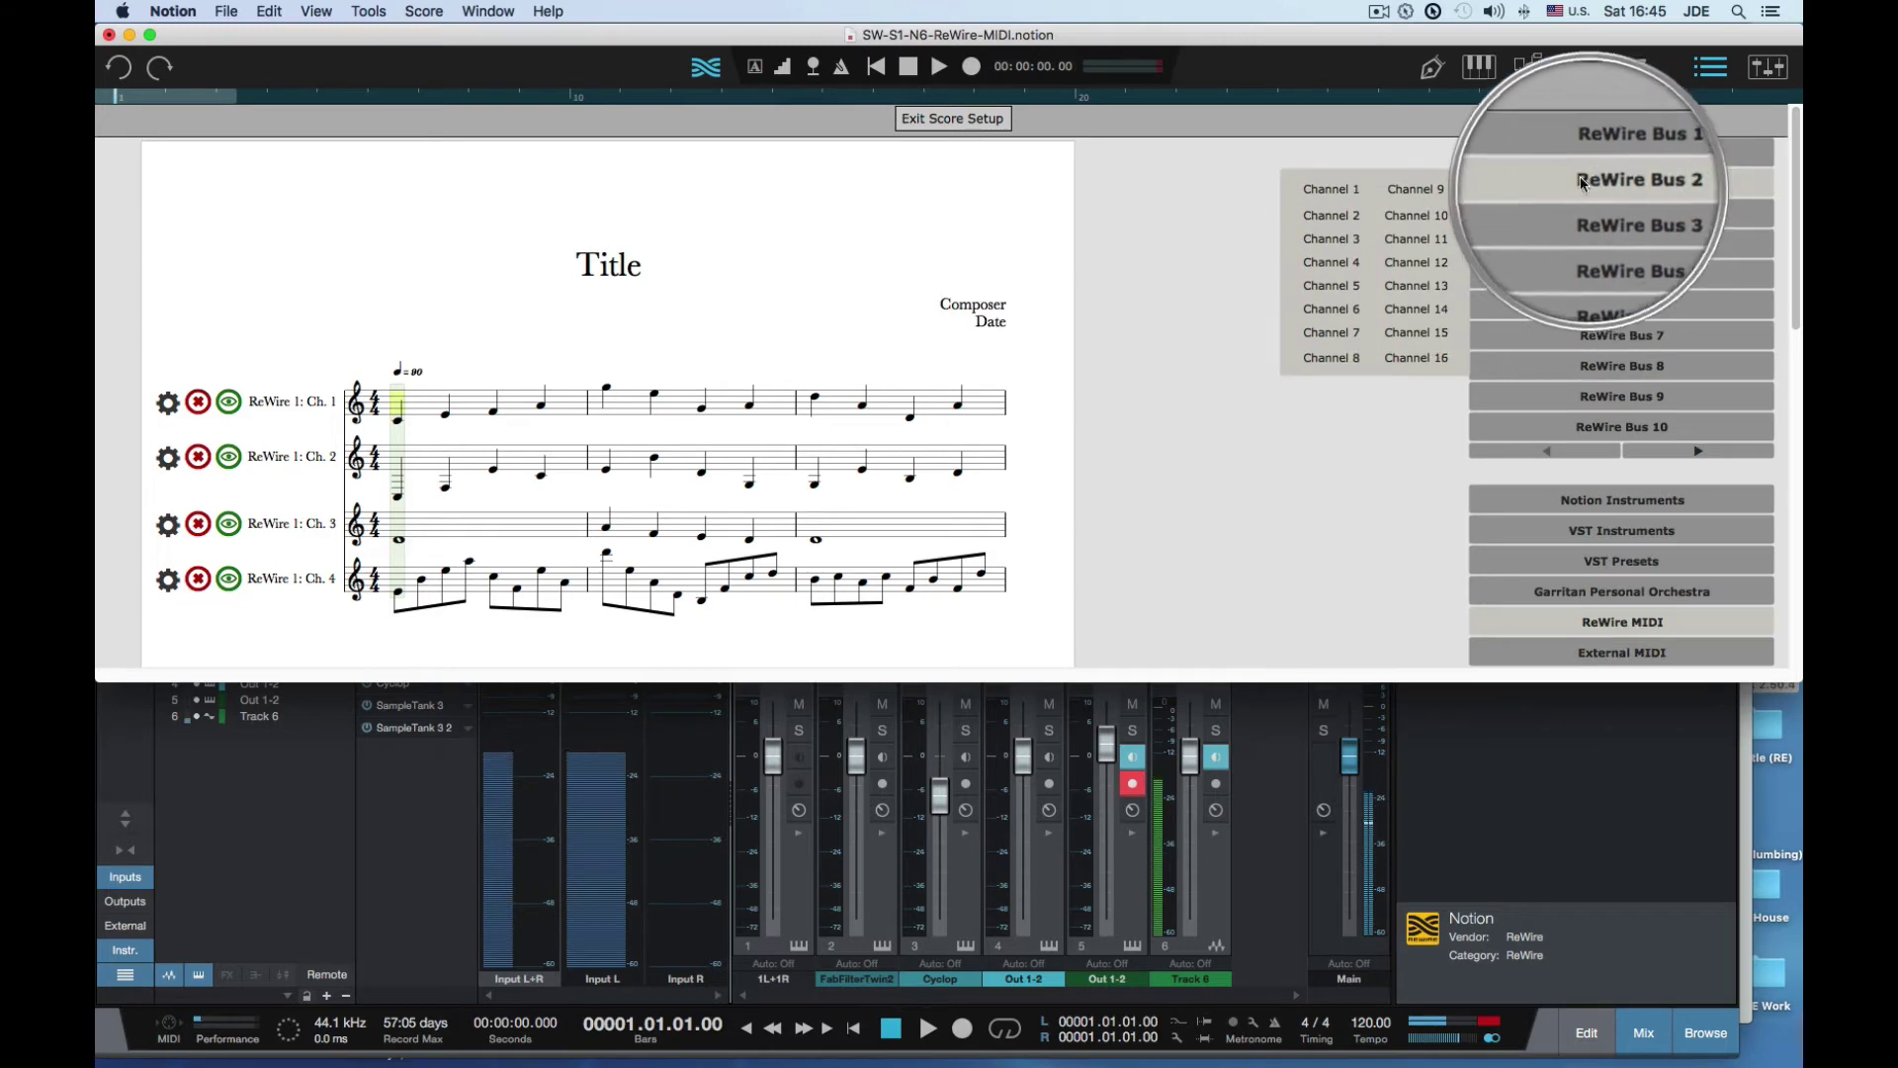
pyautogui.moveTo(1576, 159)
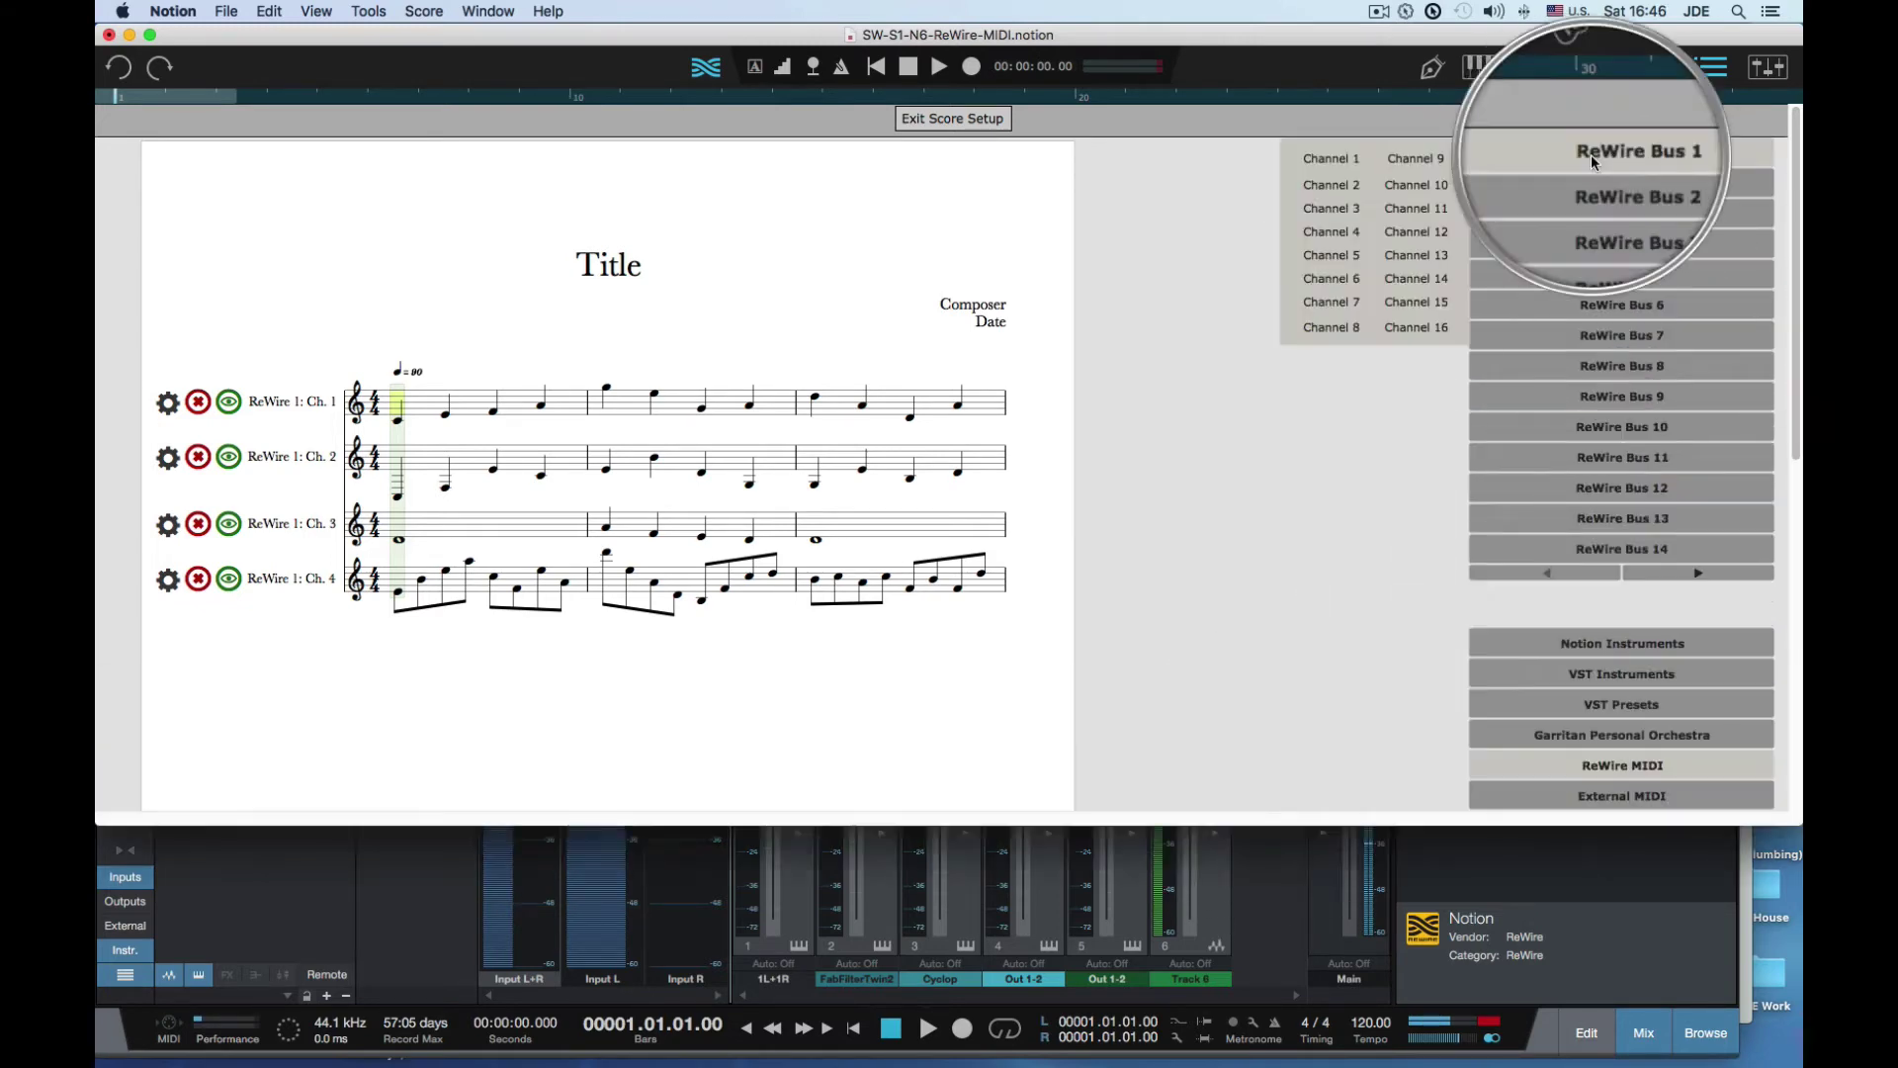
pyautogui.click(1592, 155)
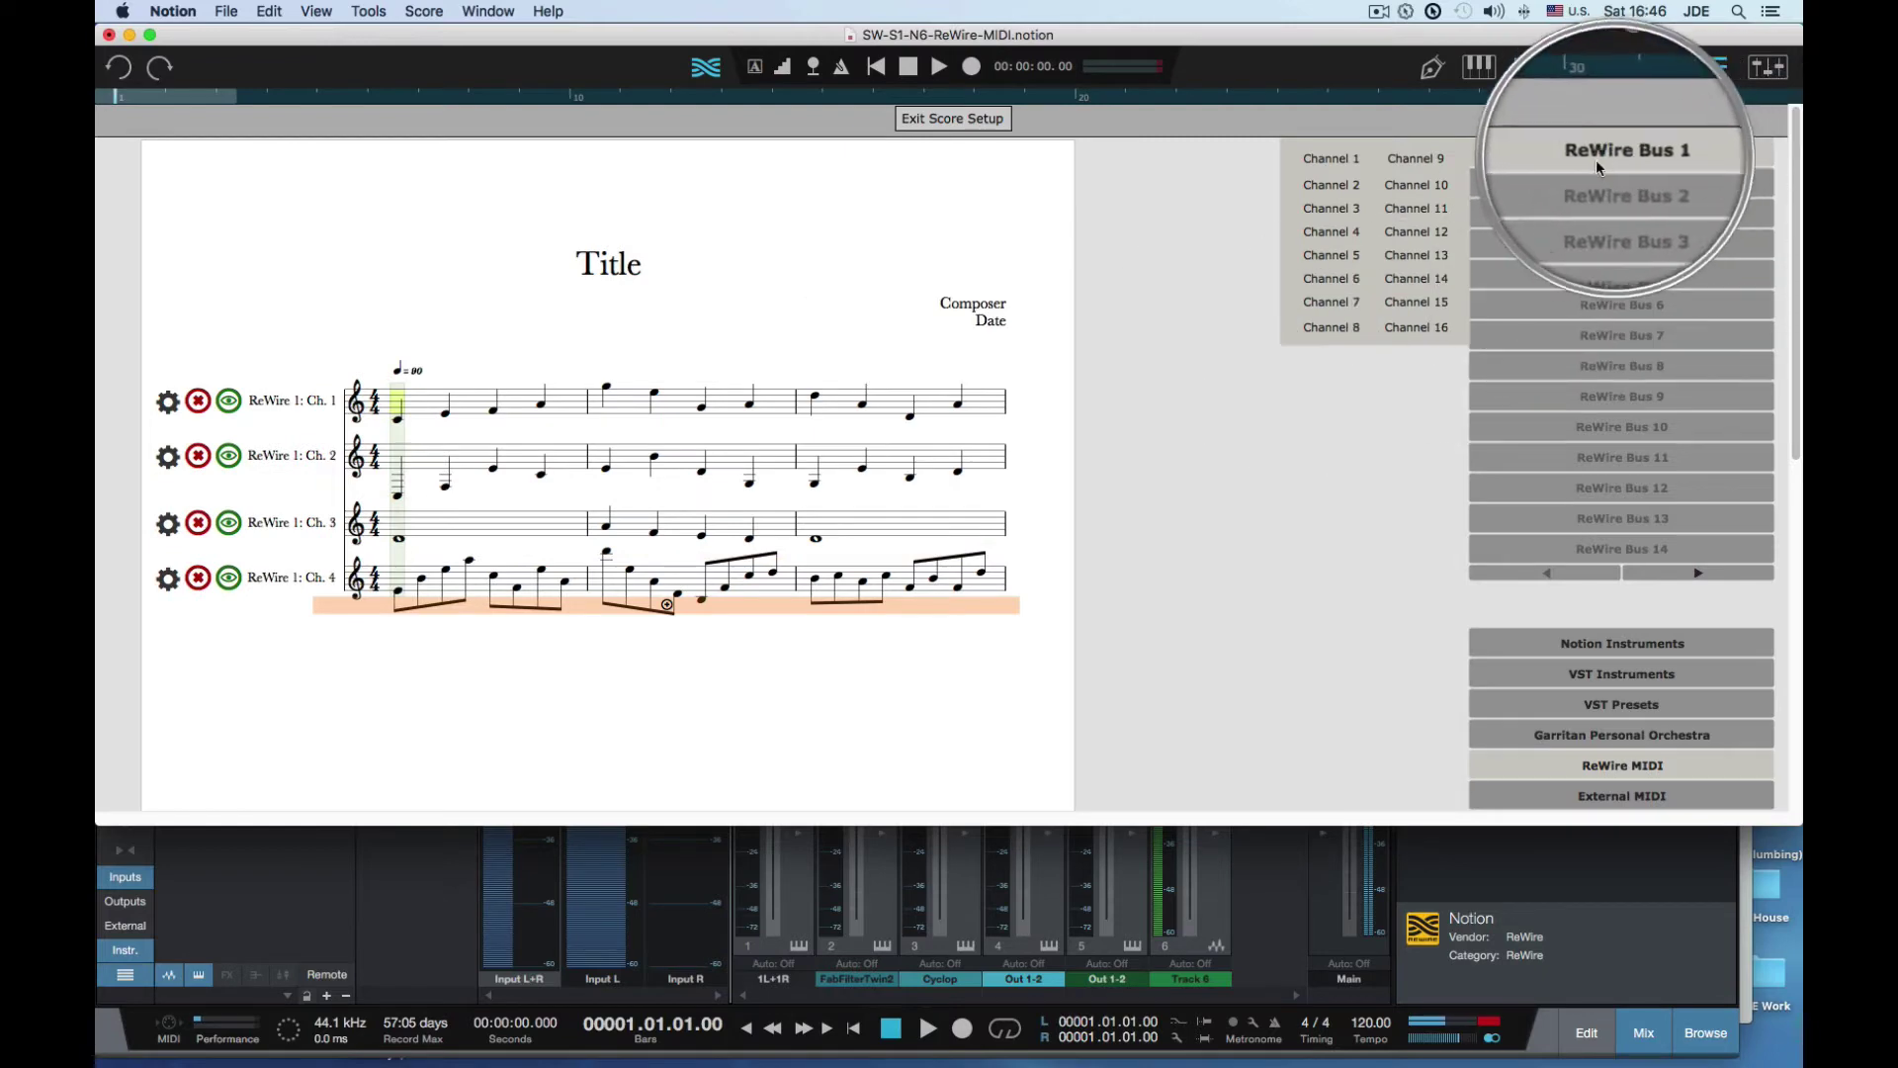
pyautogui.click(1354, 260)
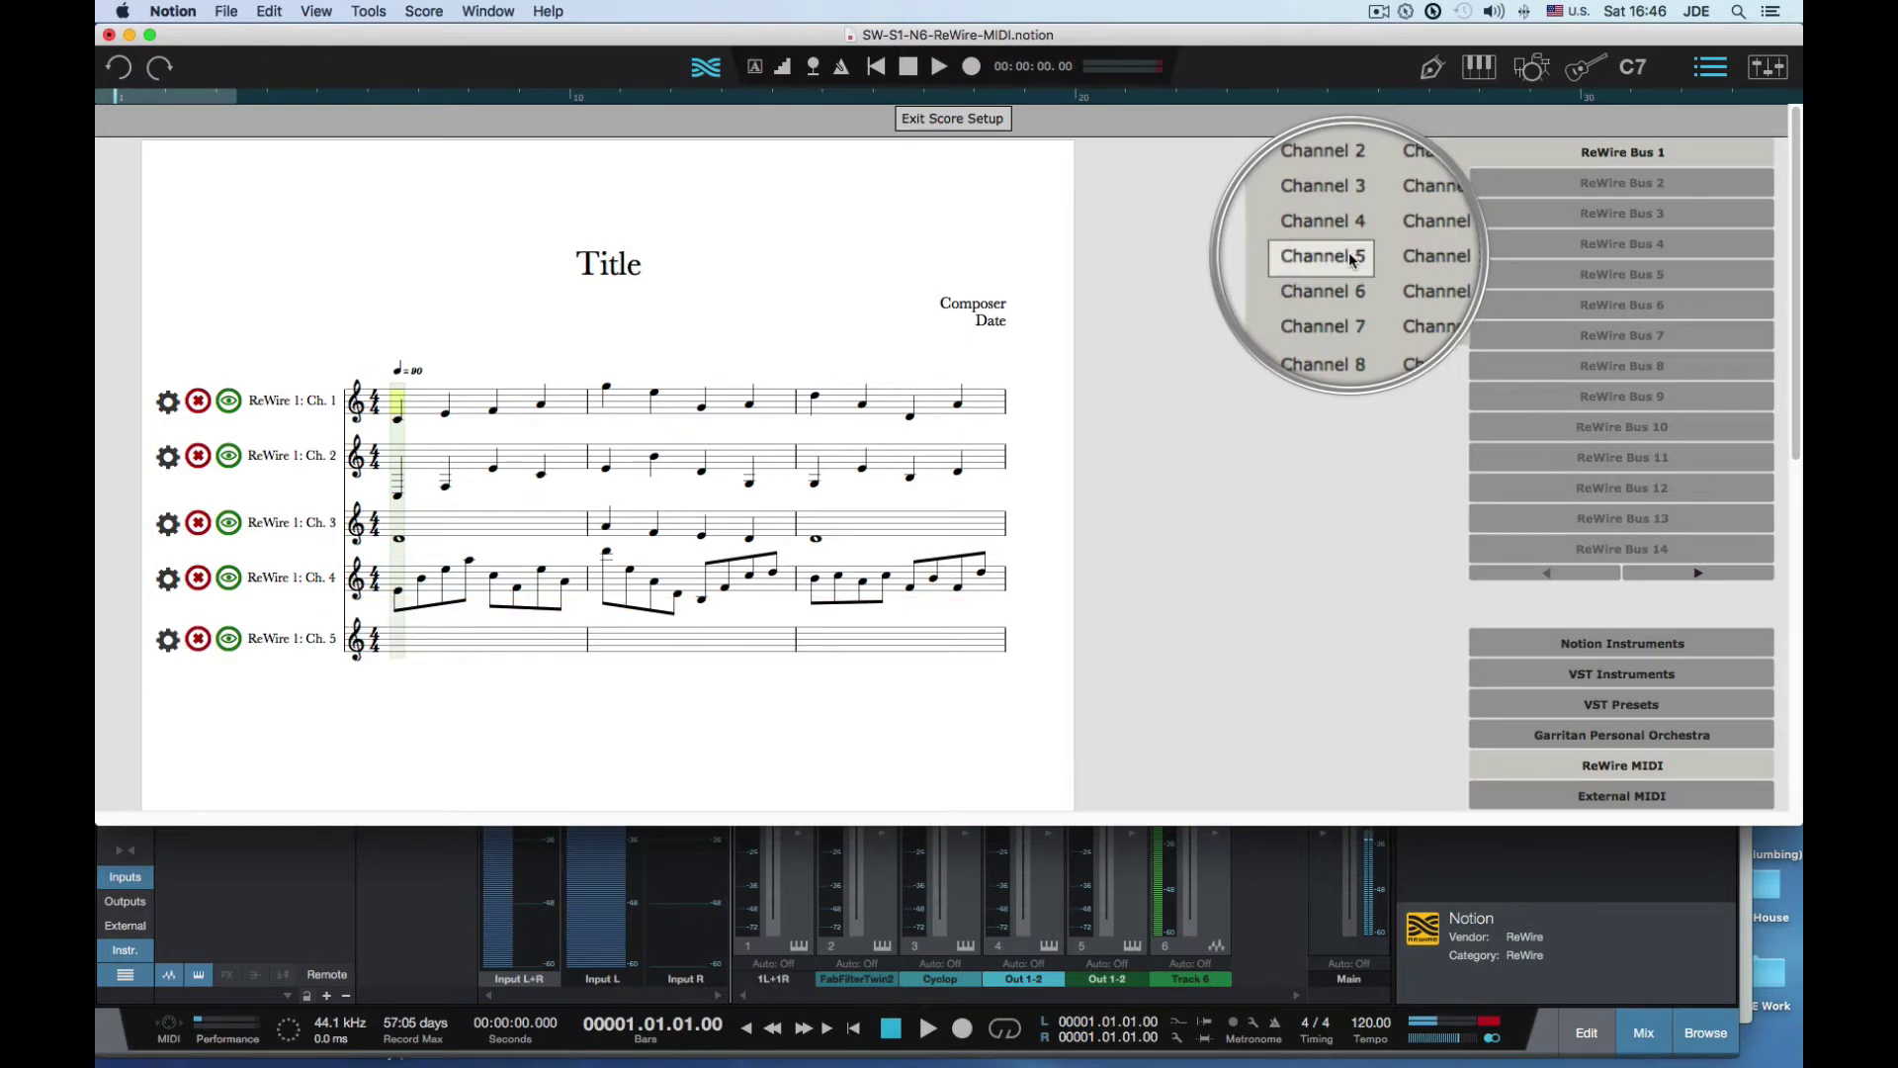
pyautogui.click(964, 119)
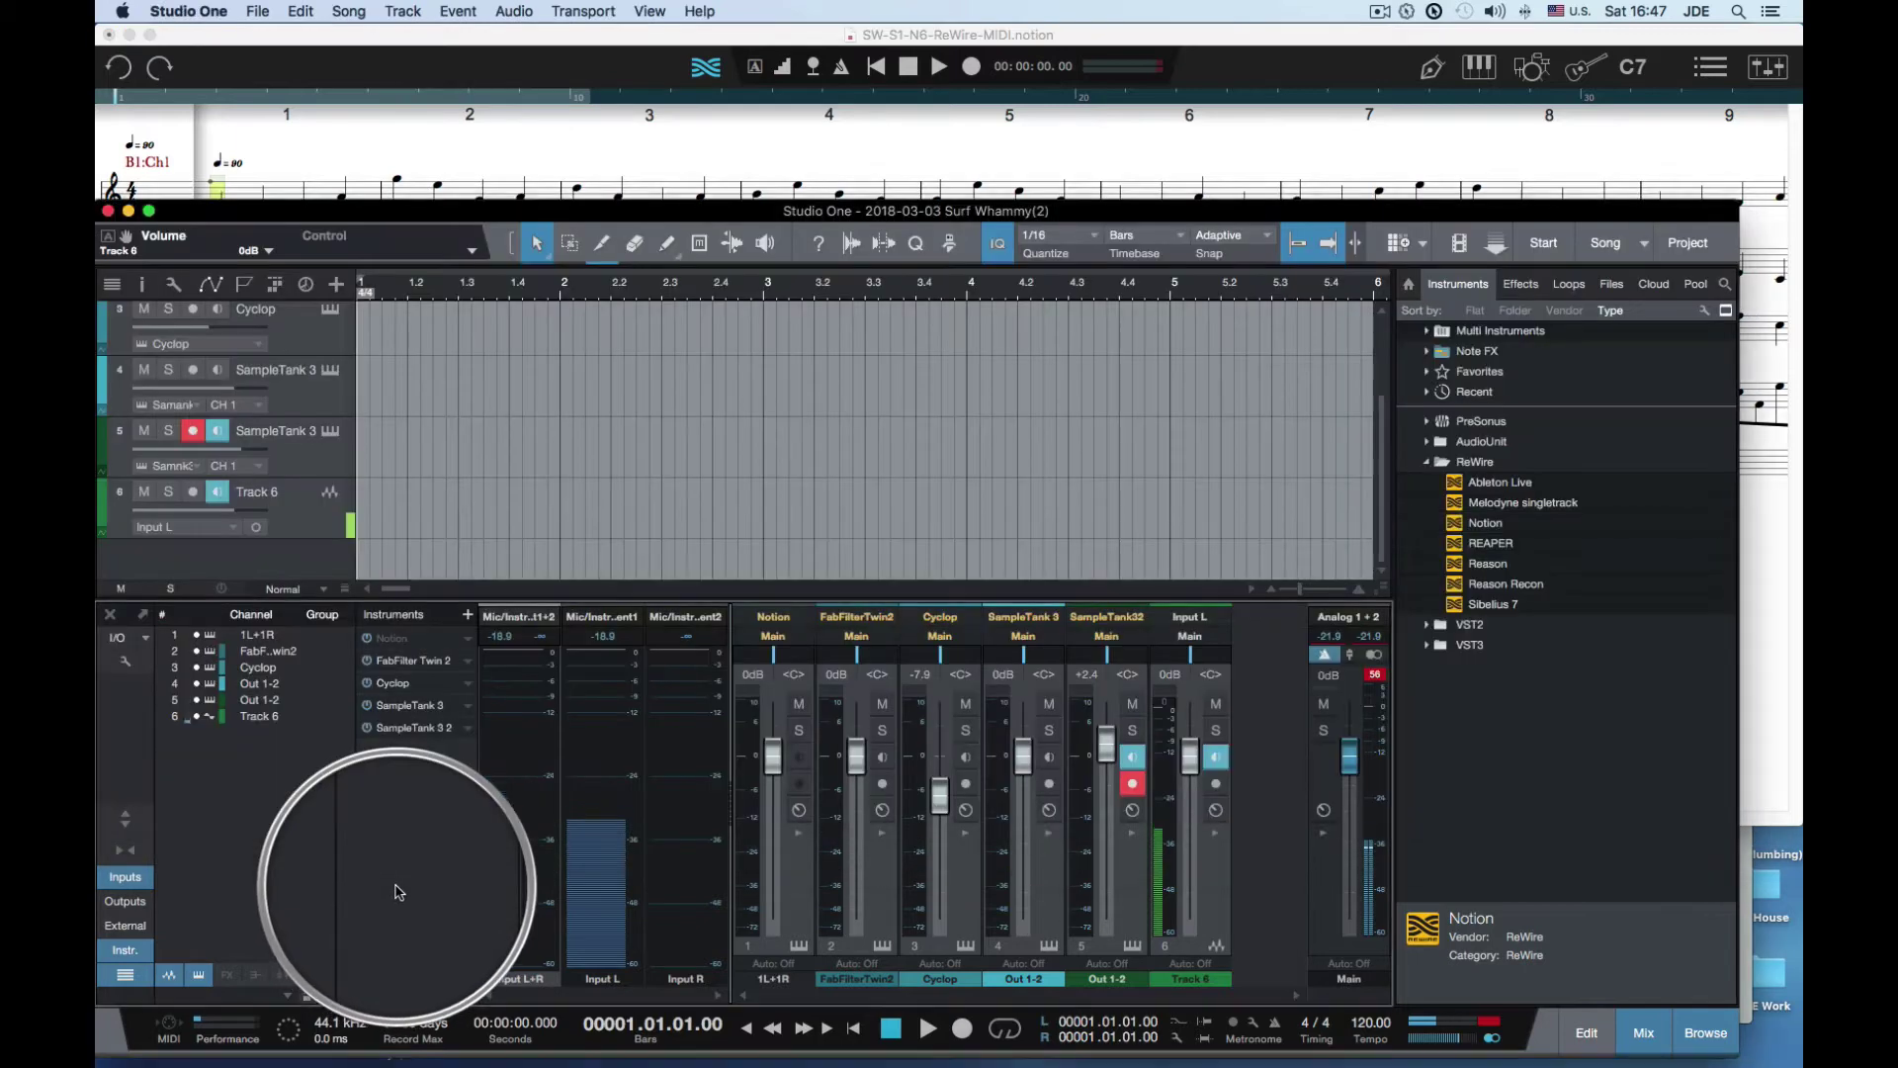
# Bring Studio One forward and insert a Notion ReWire device track into the song
pyautogui.click(397, 893)
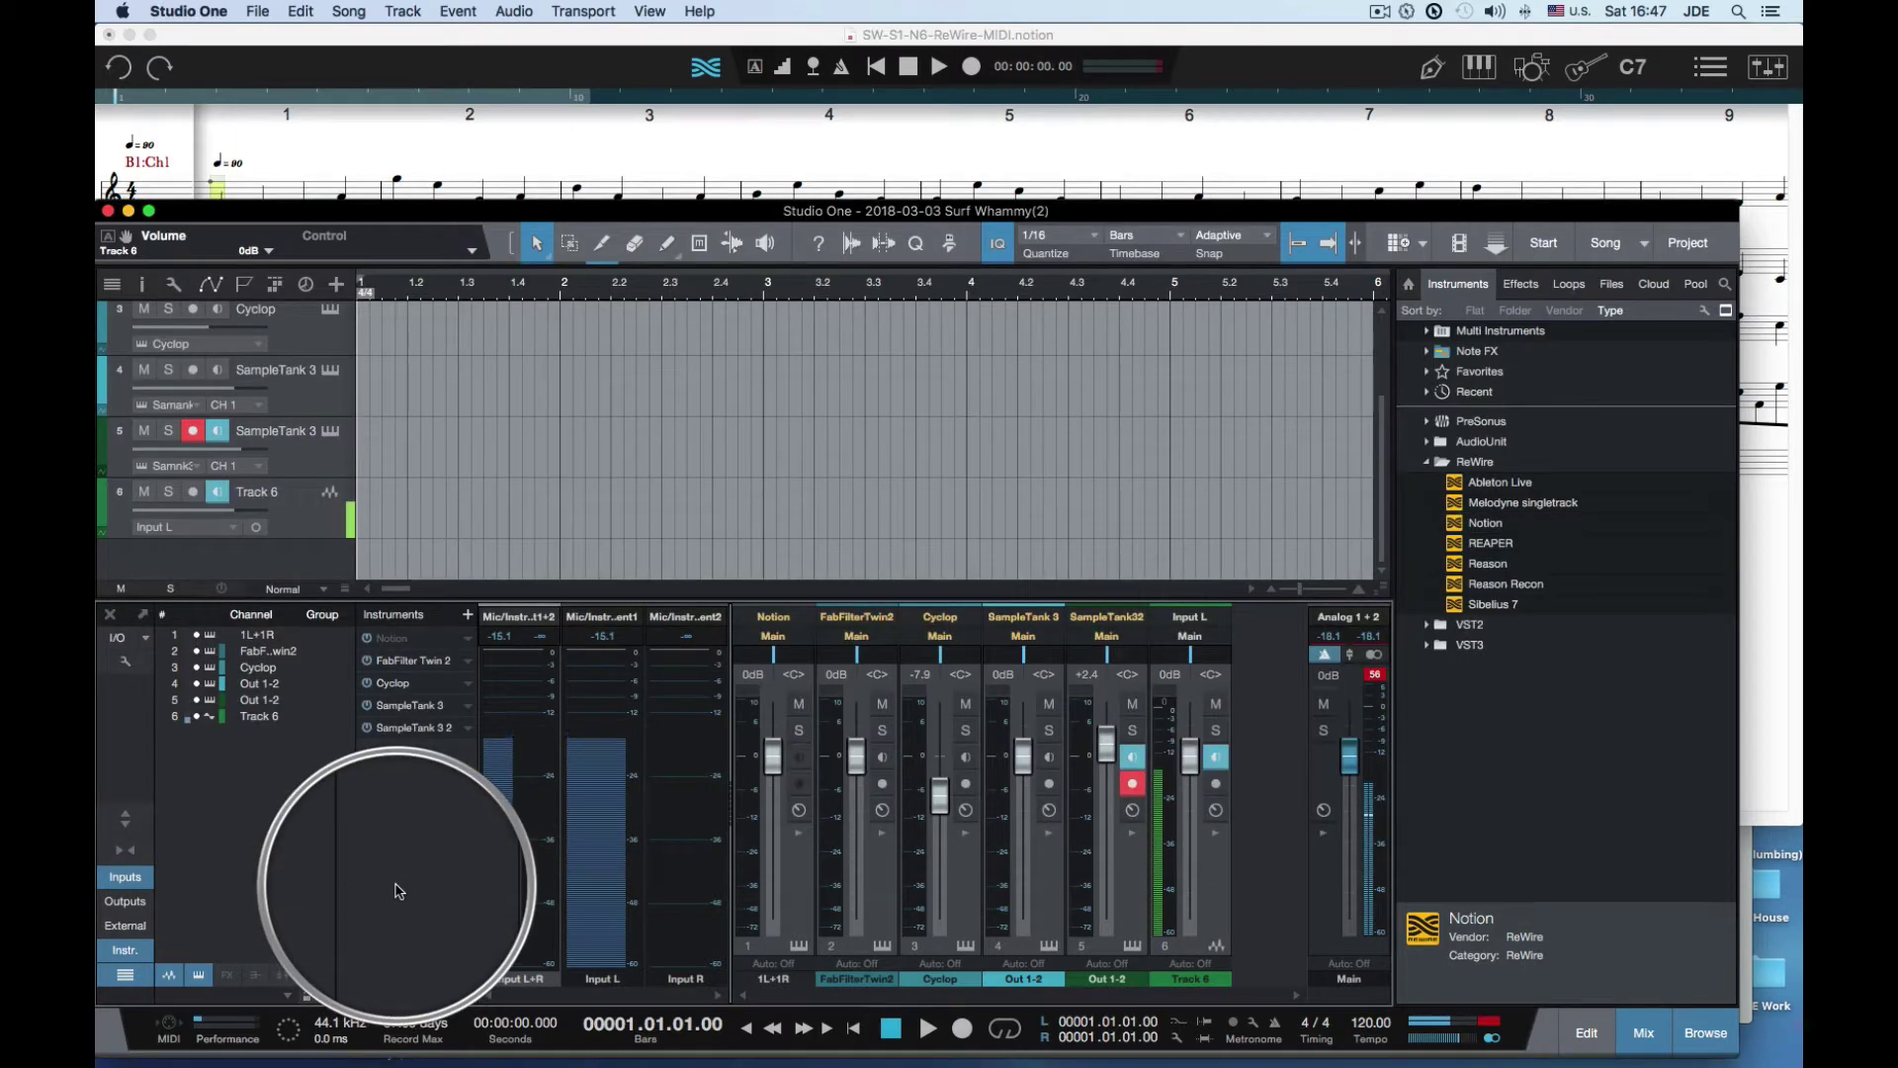
pyautogui.click(1463, 526)
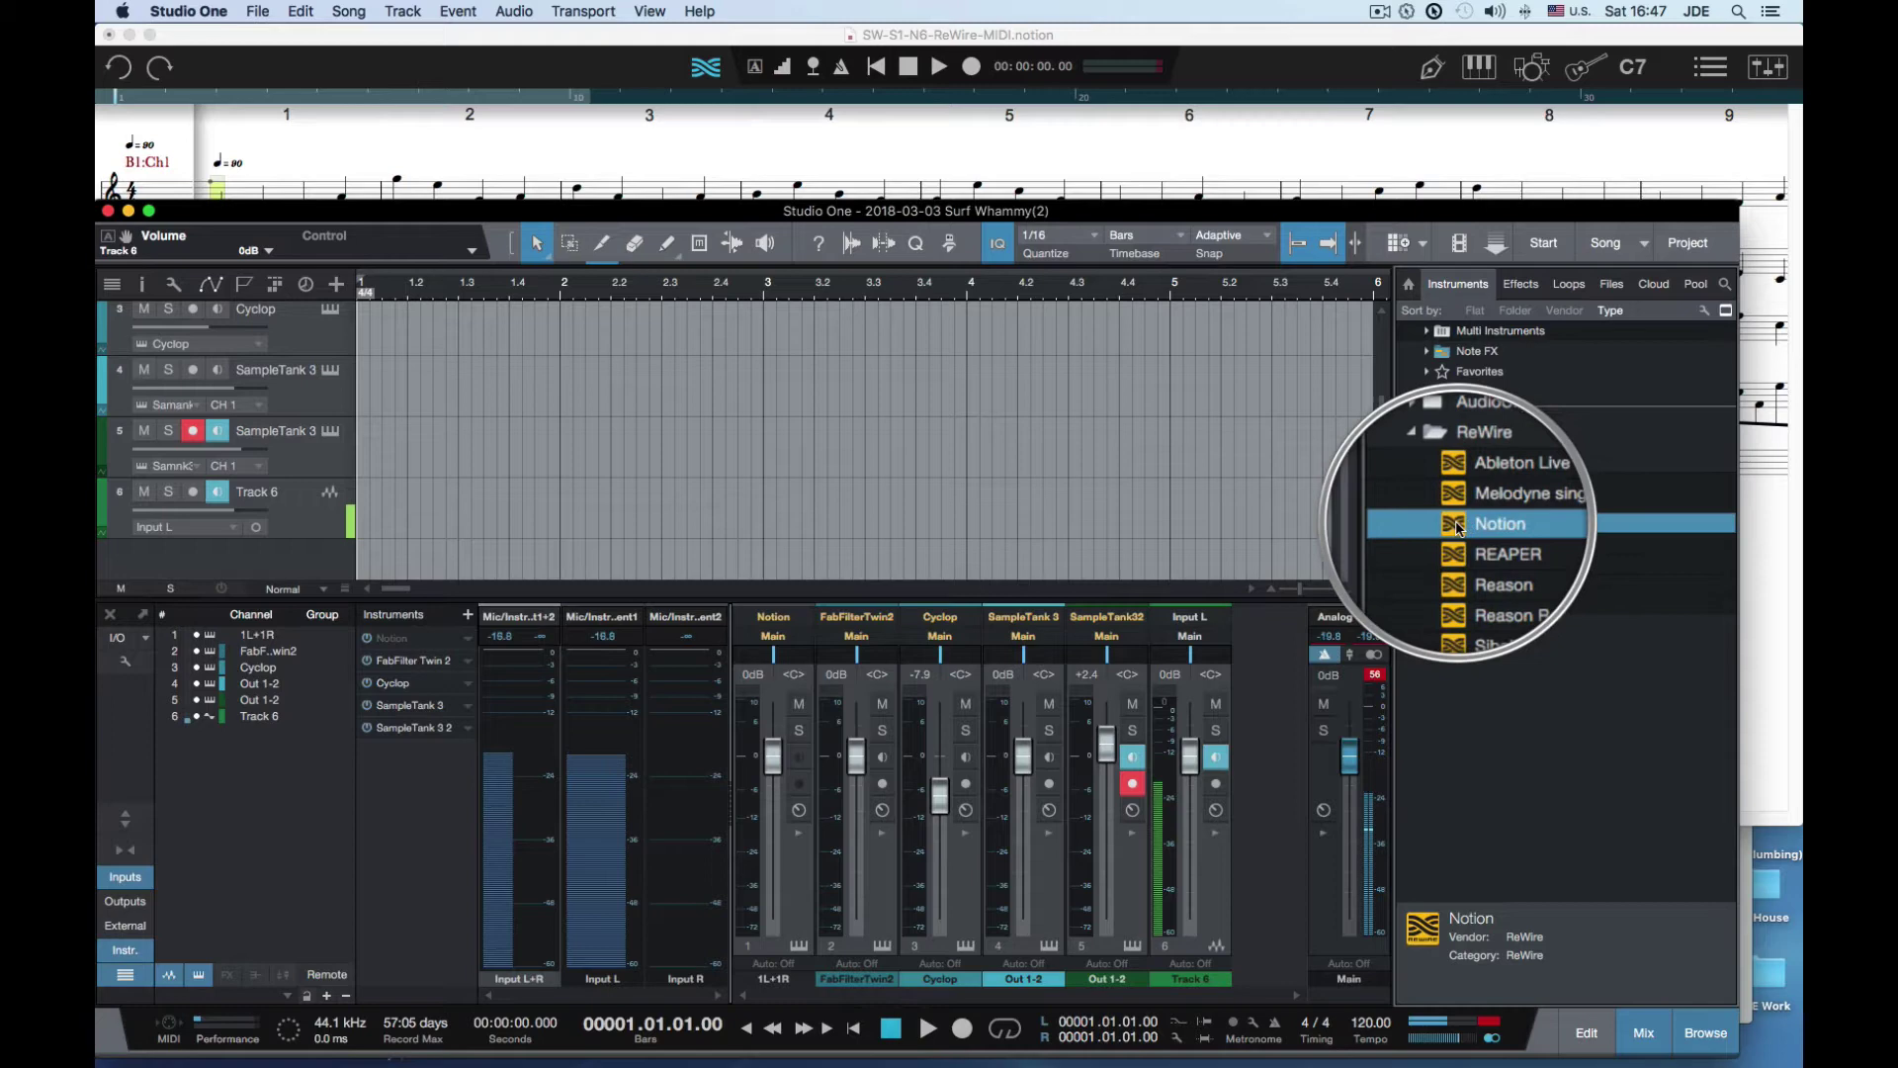
pyautogui.moveTo(1460, 526)
pyautogui.mouseDown()
pyautogui.moveTo(1089, 461)
pyautogui.moveTo(1442, 483)
pyautogui.moveTo(1483, 524)
pyautogui.mouseUp()
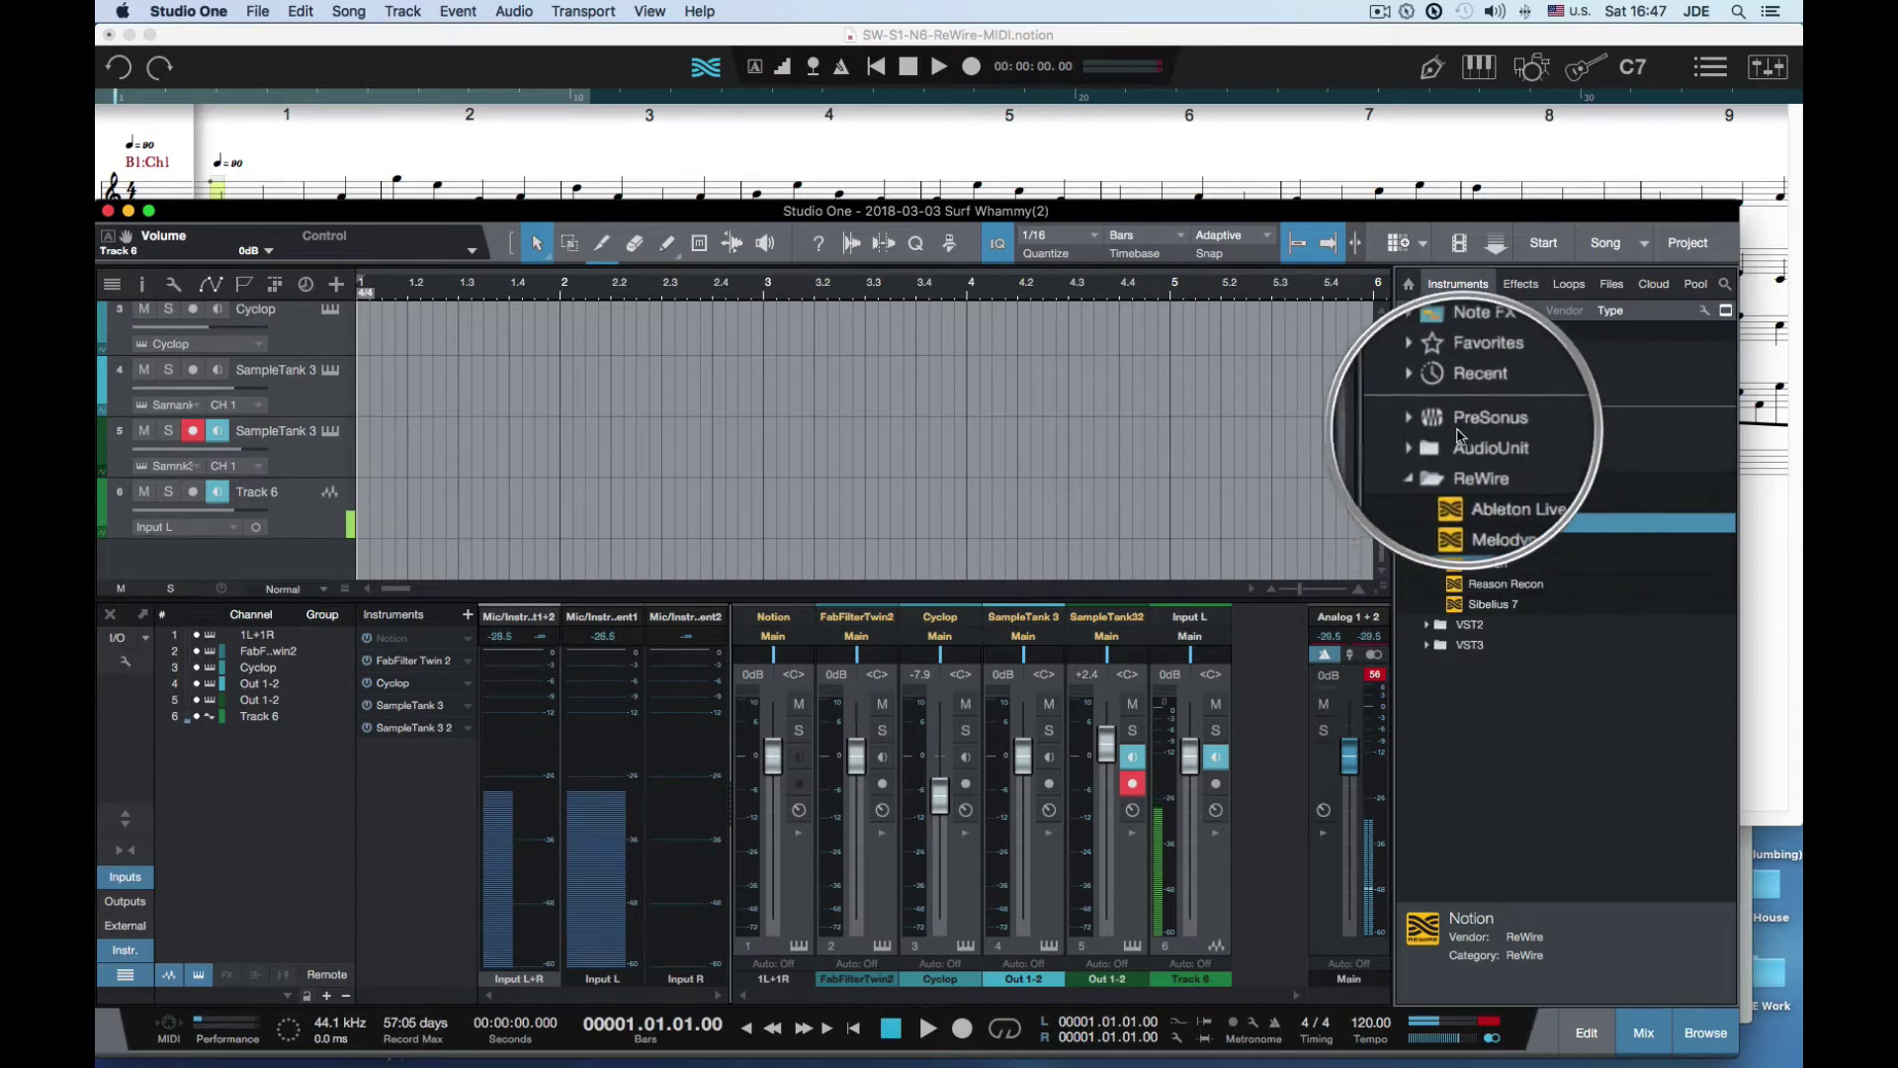
# Add SampleTank 3 from the VST2 plug-ins as a new instrument track
pyautogui.click(1428, 460)
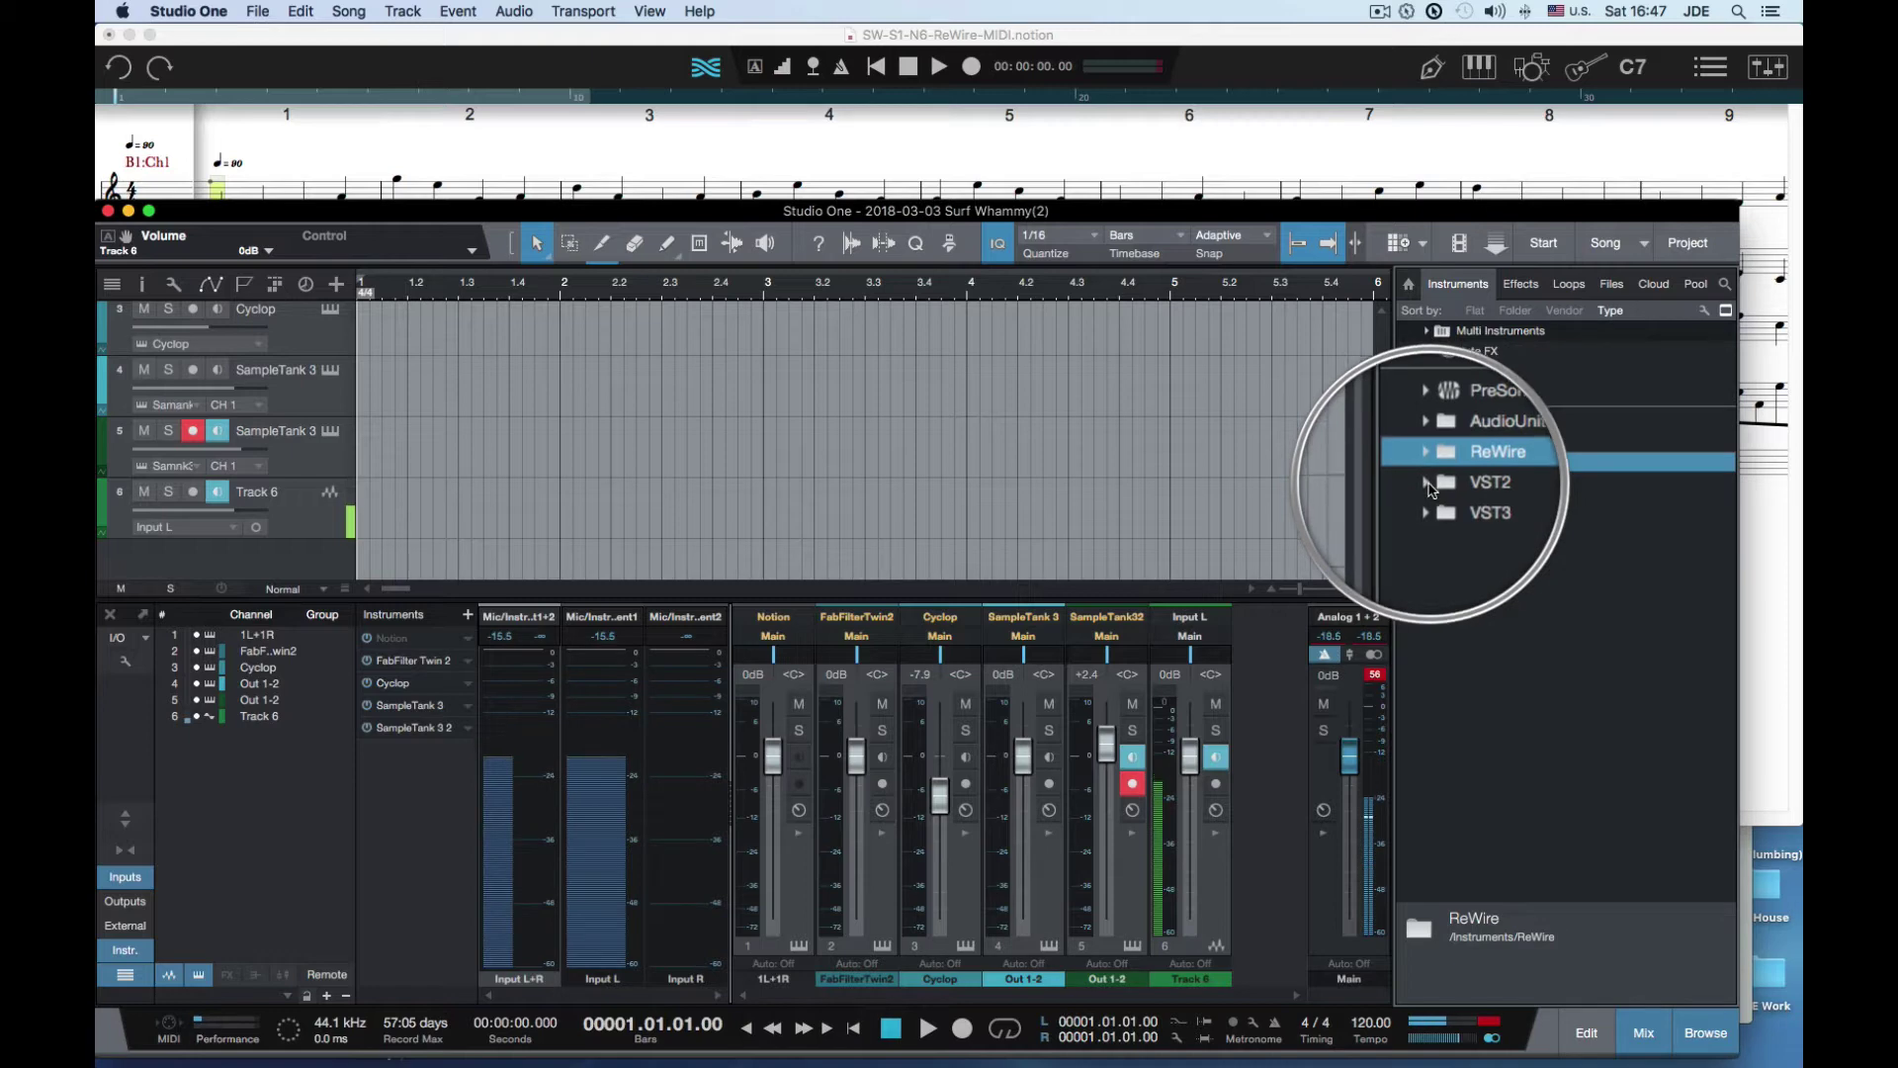
pyautogui.click(1428, 487)
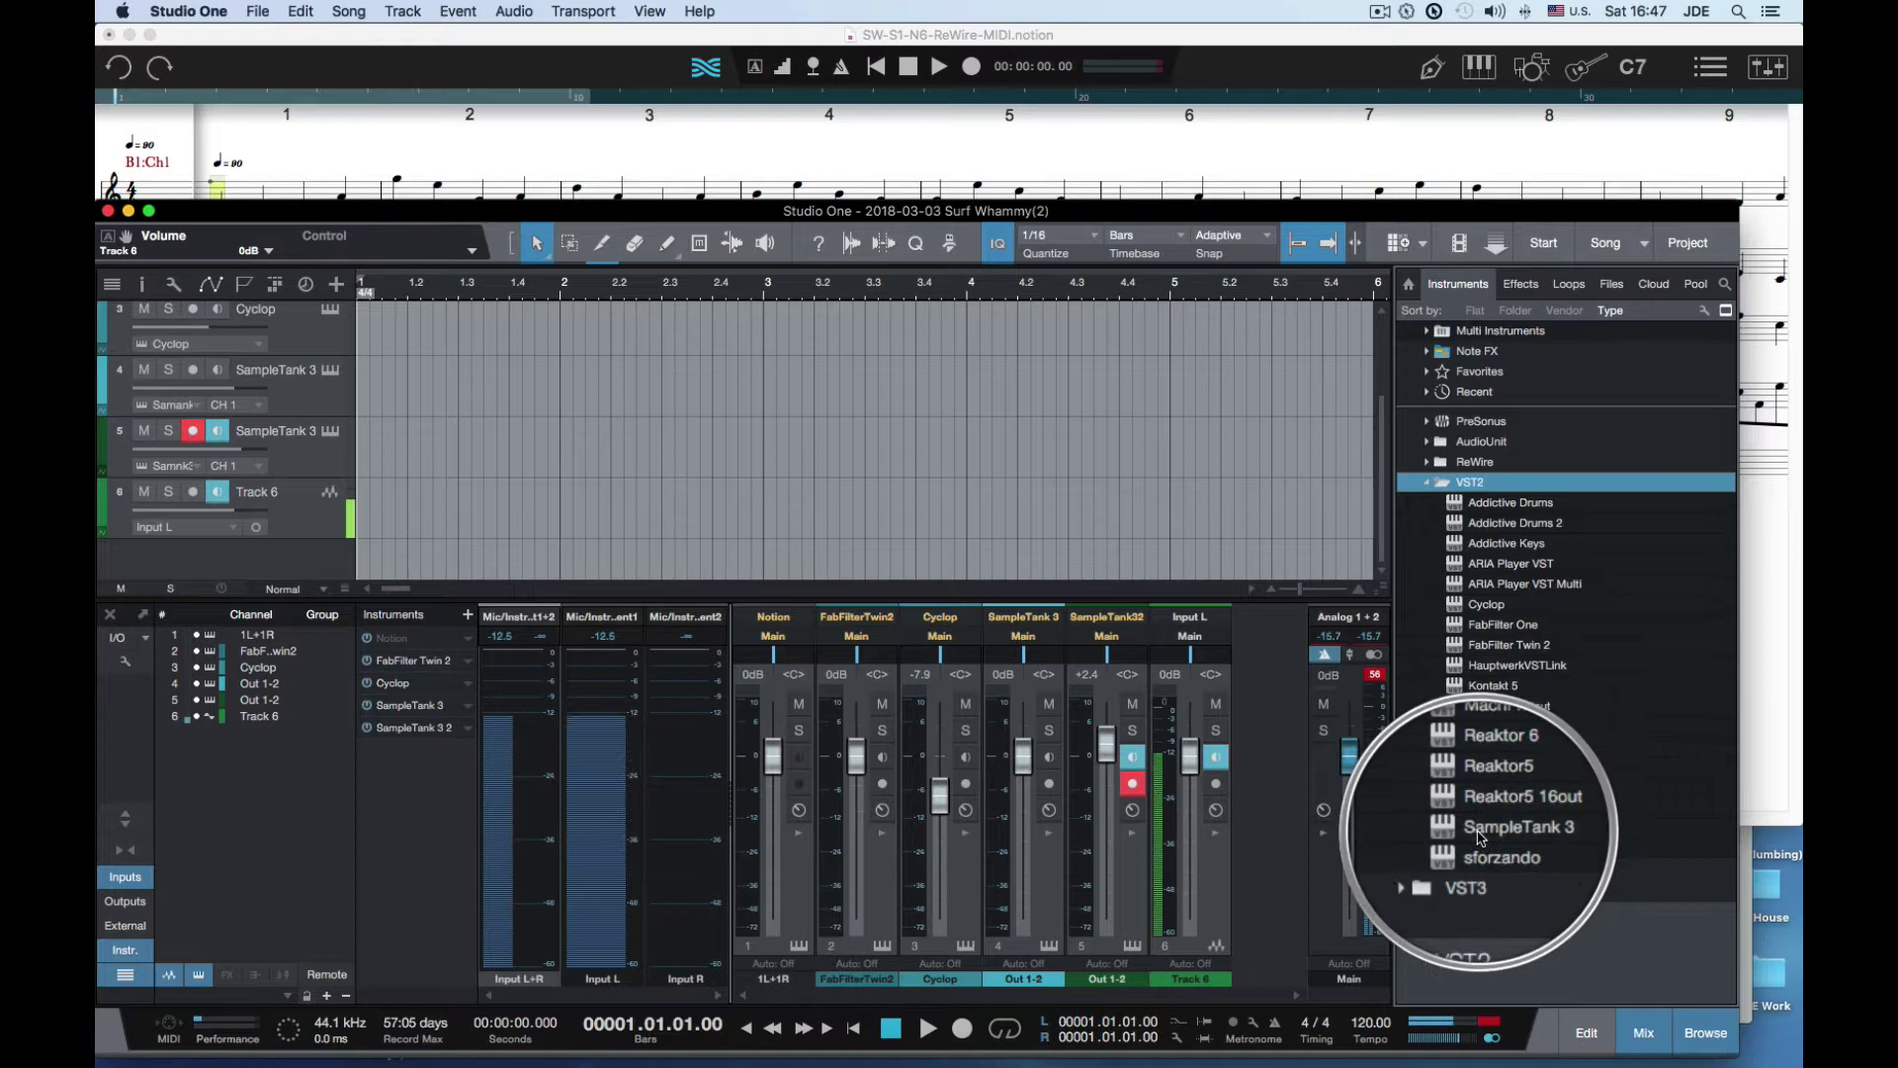
pyautogui.click(1480, 832)
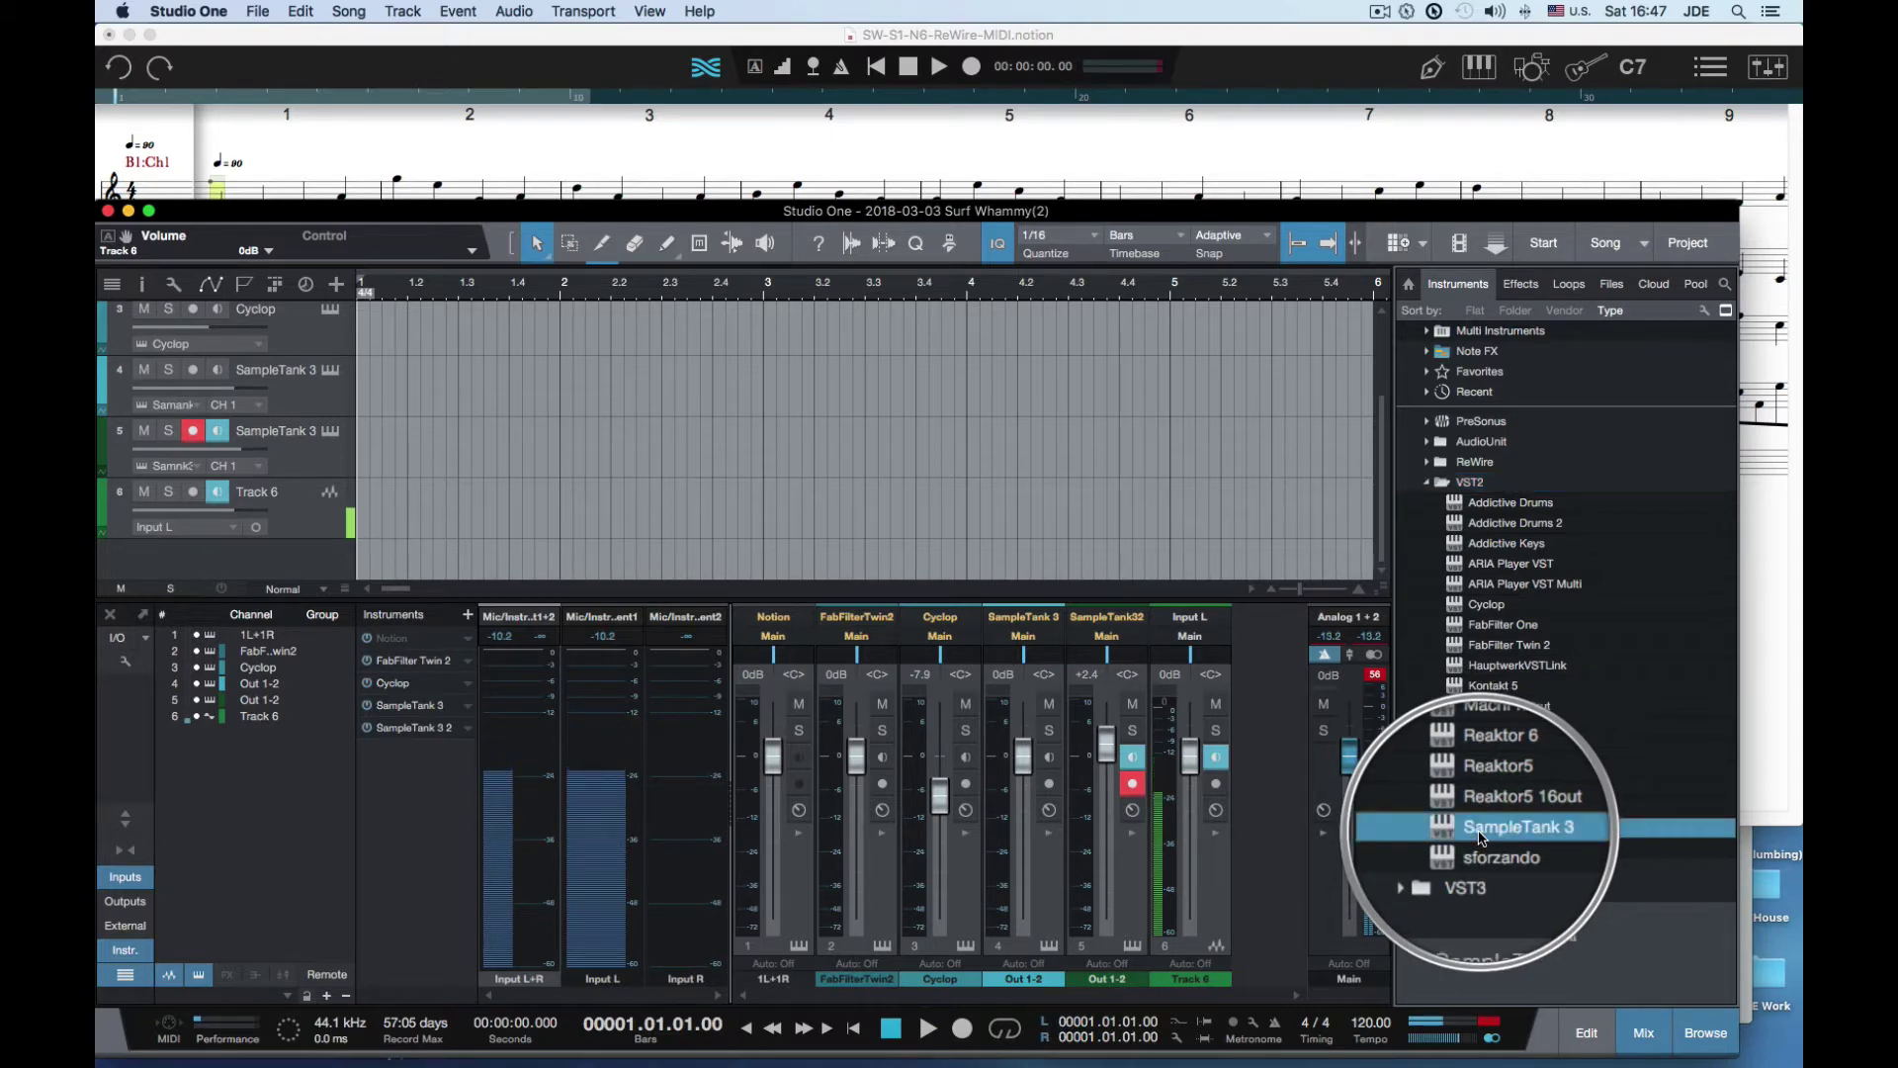
pyautogui.moveTo(1480, 832); pyautogui.dragTo(964, 584)
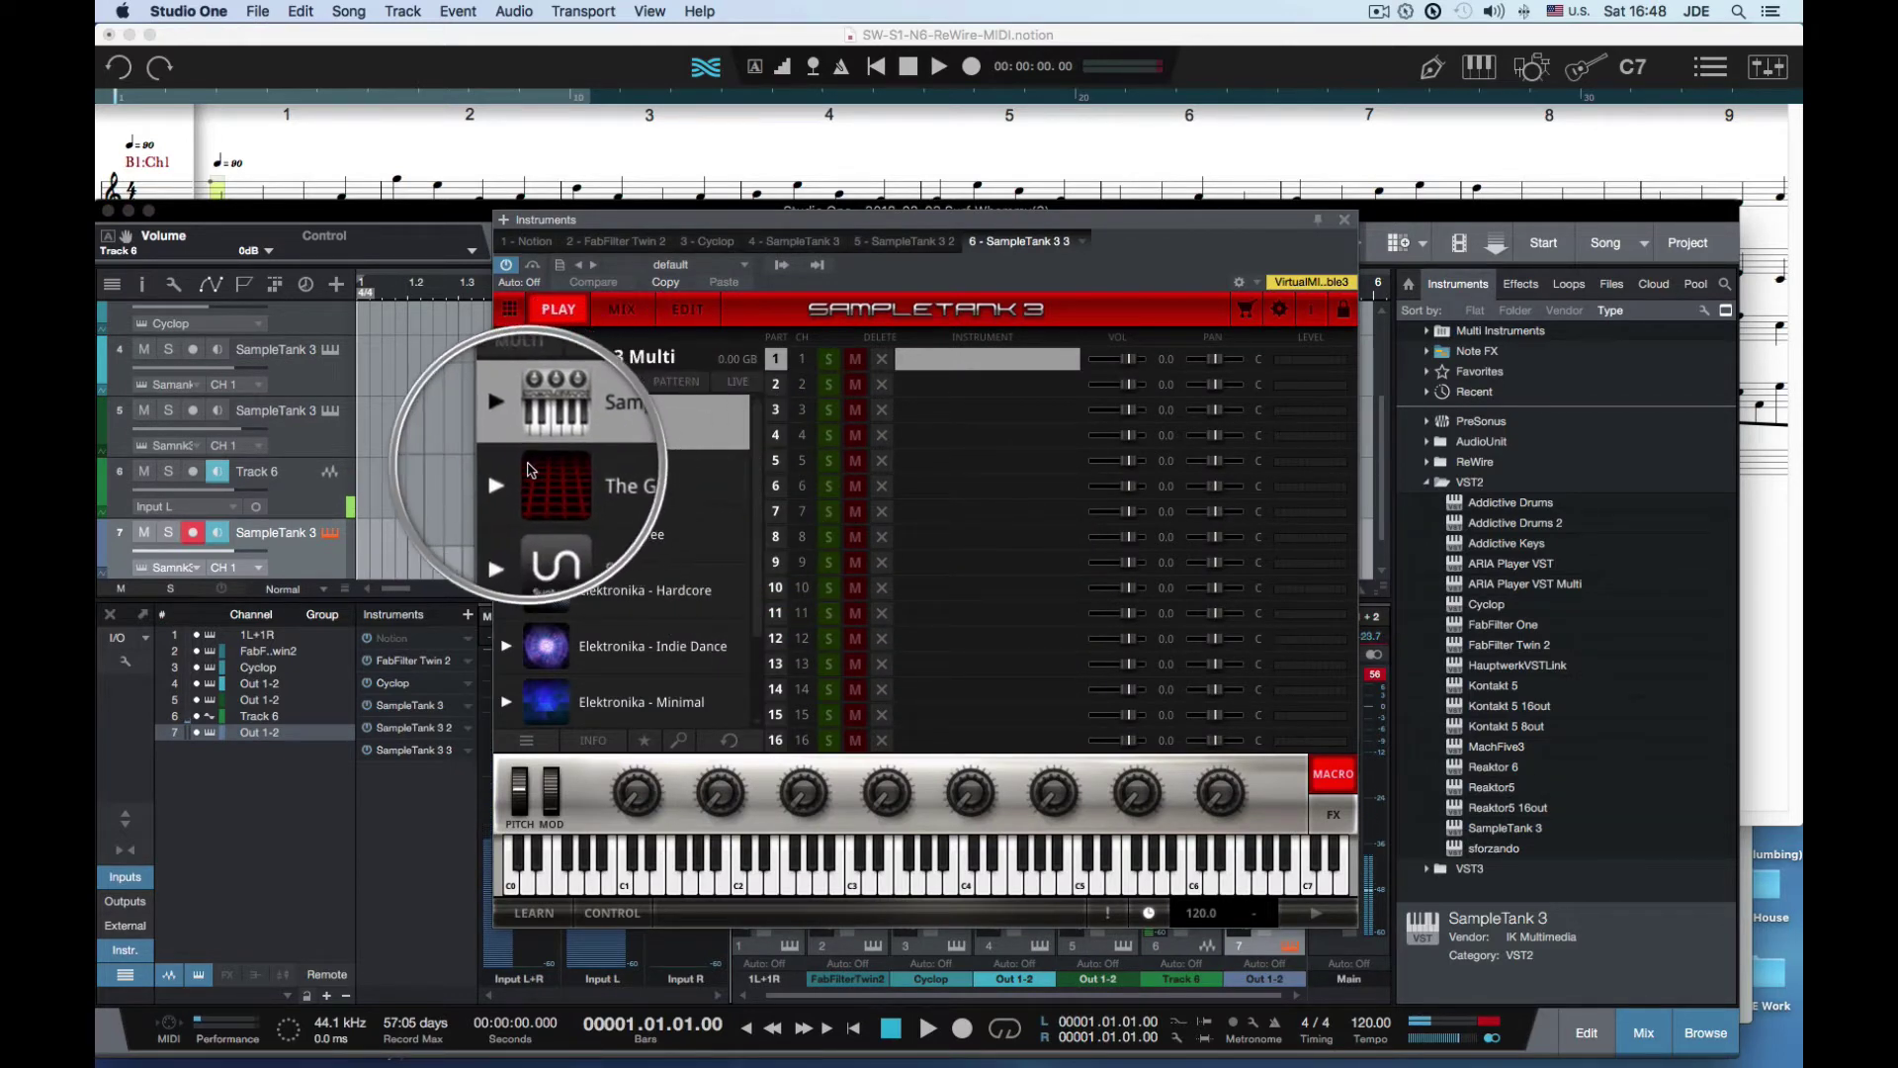
# Load the Electric Guitar > Single Coil STR 1 > Clean Power Chords preset into SampleTank 3 part 1
pyautogui.click(507, 422)
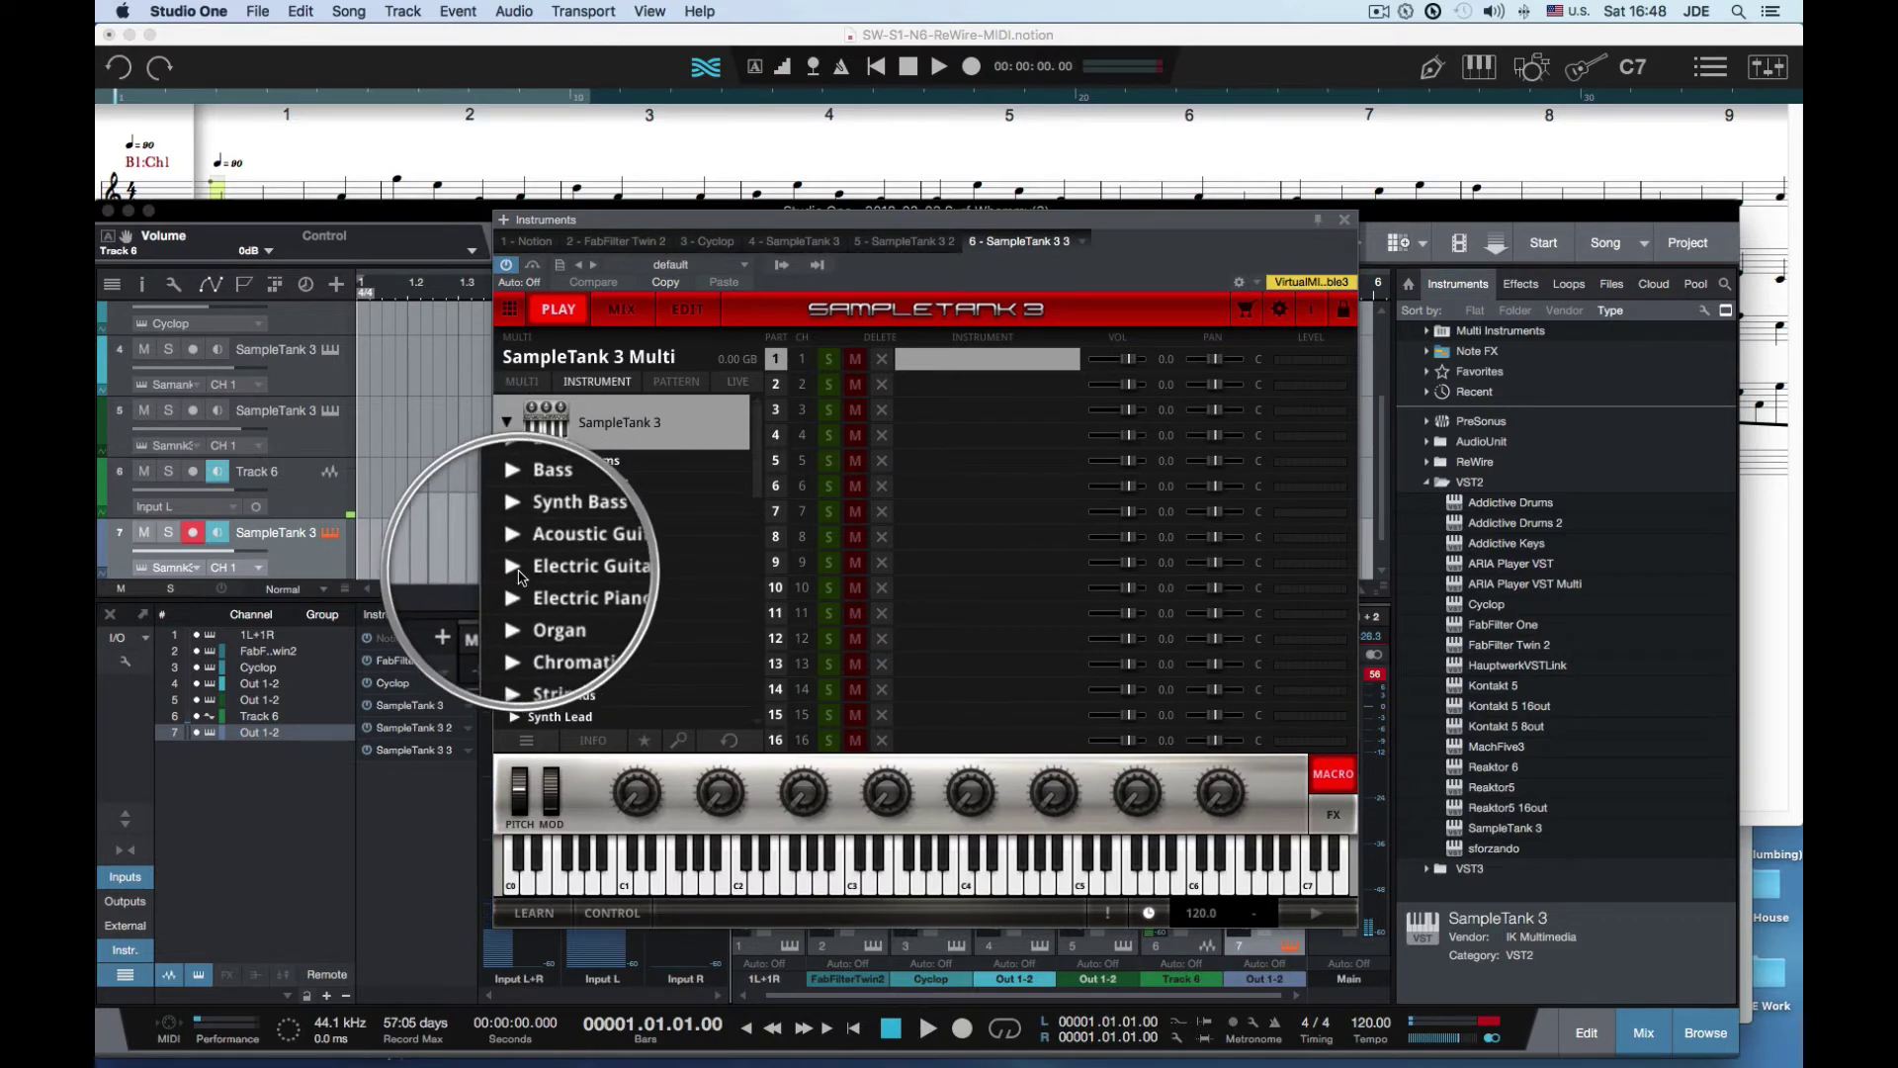
pyautogui.click(521, 577)
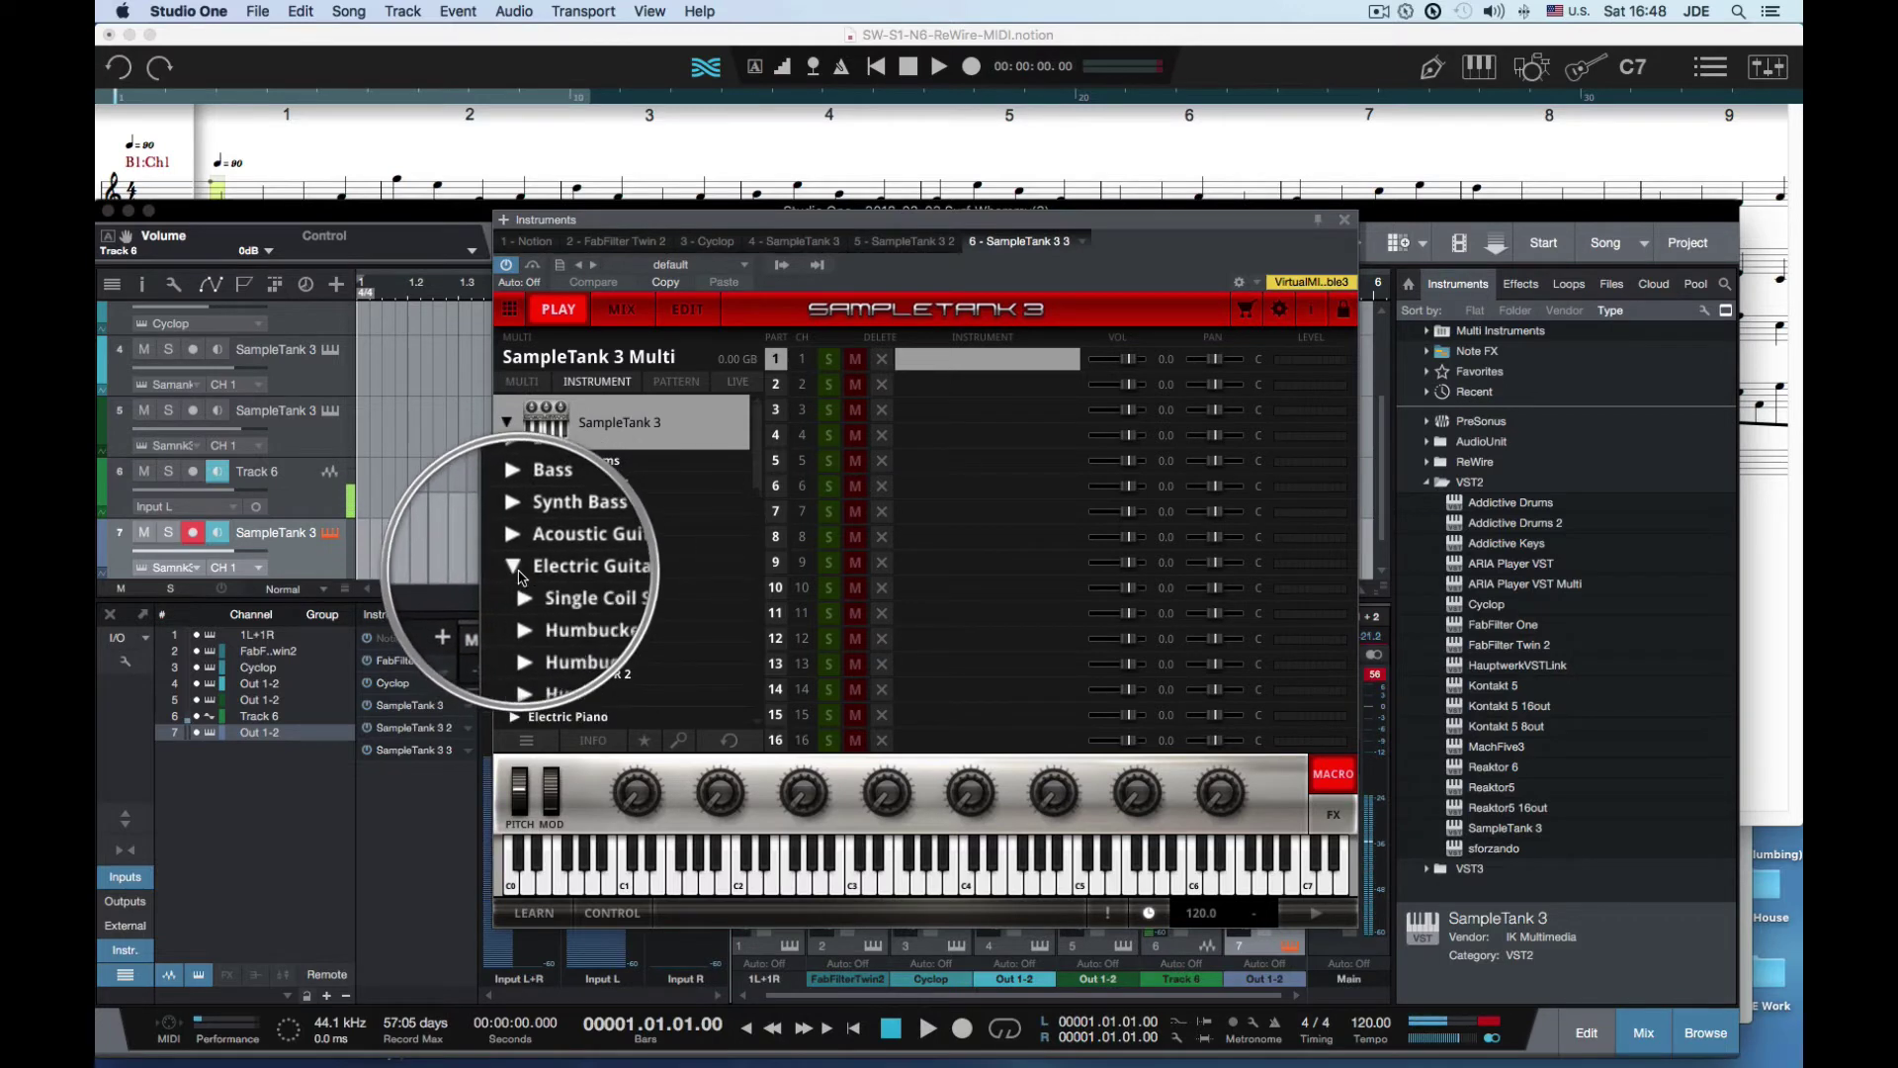
pyautogui.click(579, 597)
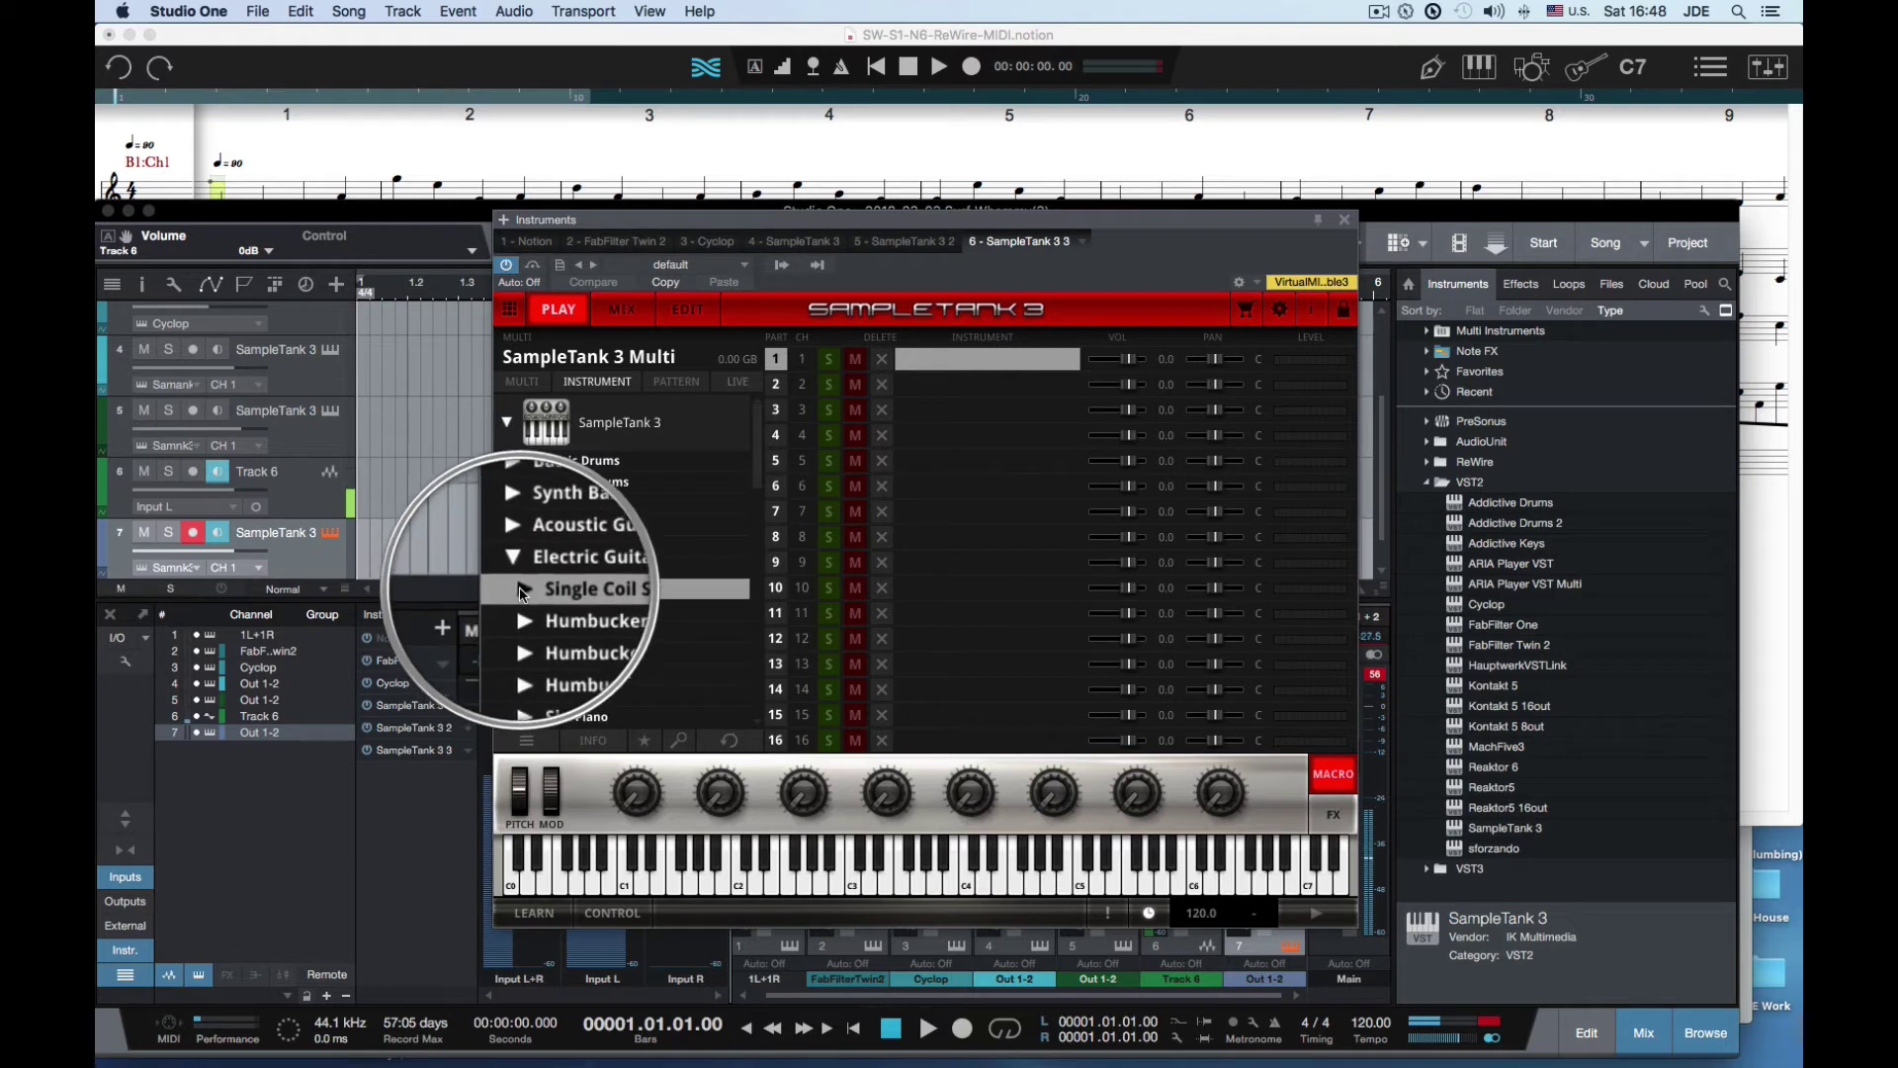
pyautogui.click(524, 589)
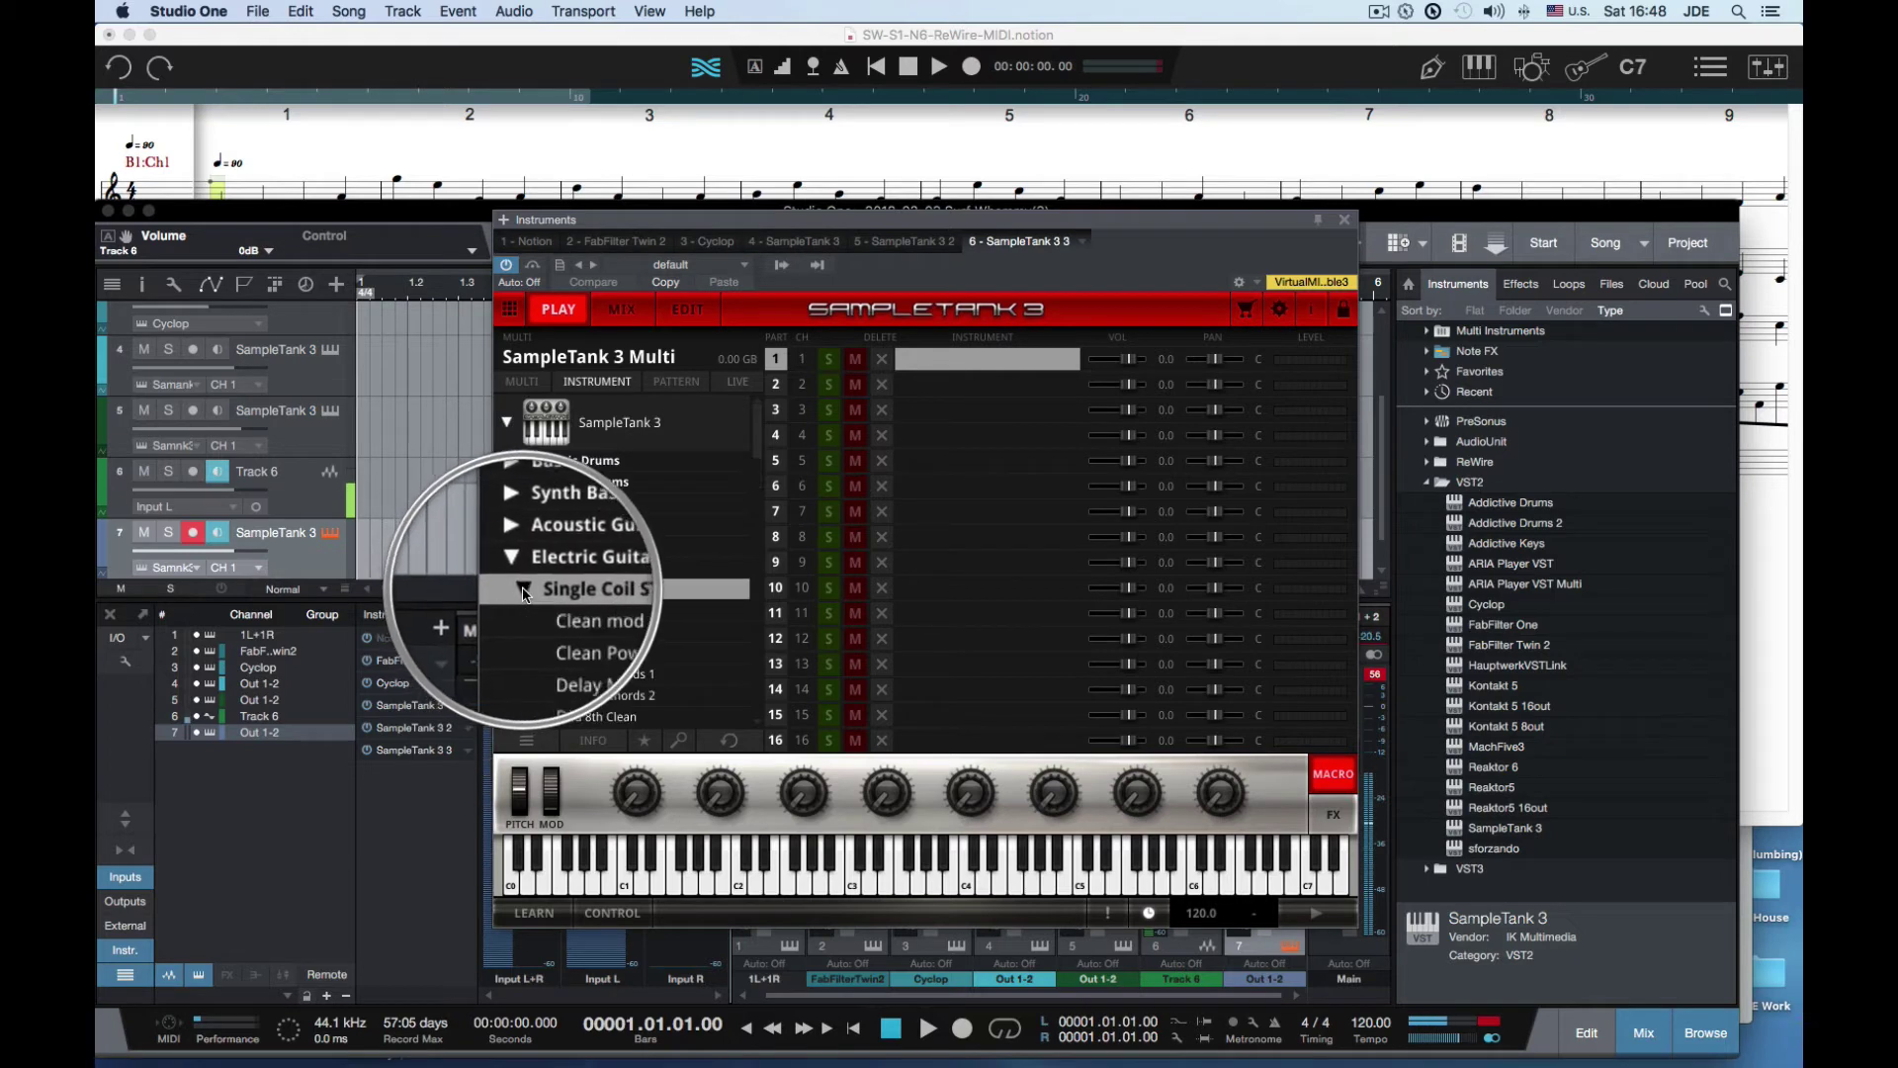
pyautogui.click(598, 639)
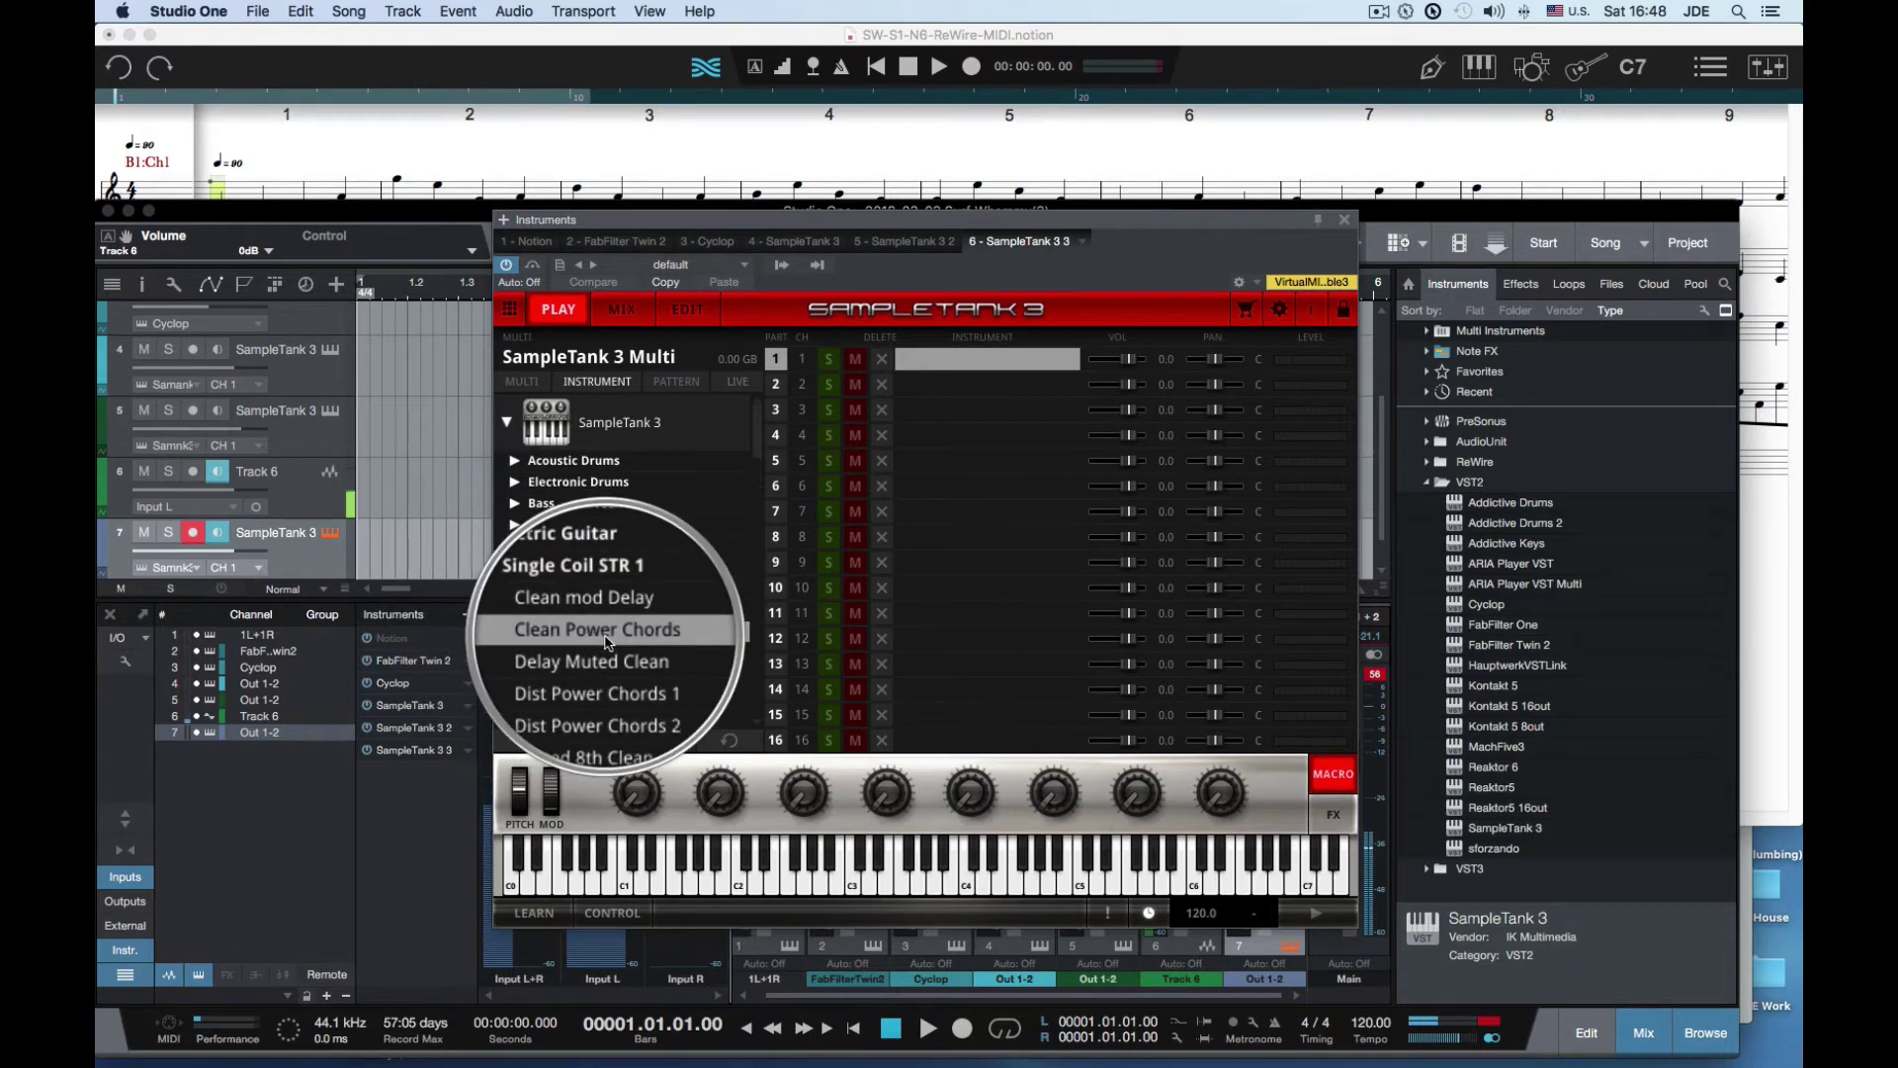
pyautogui.doubleClick(606, 642)
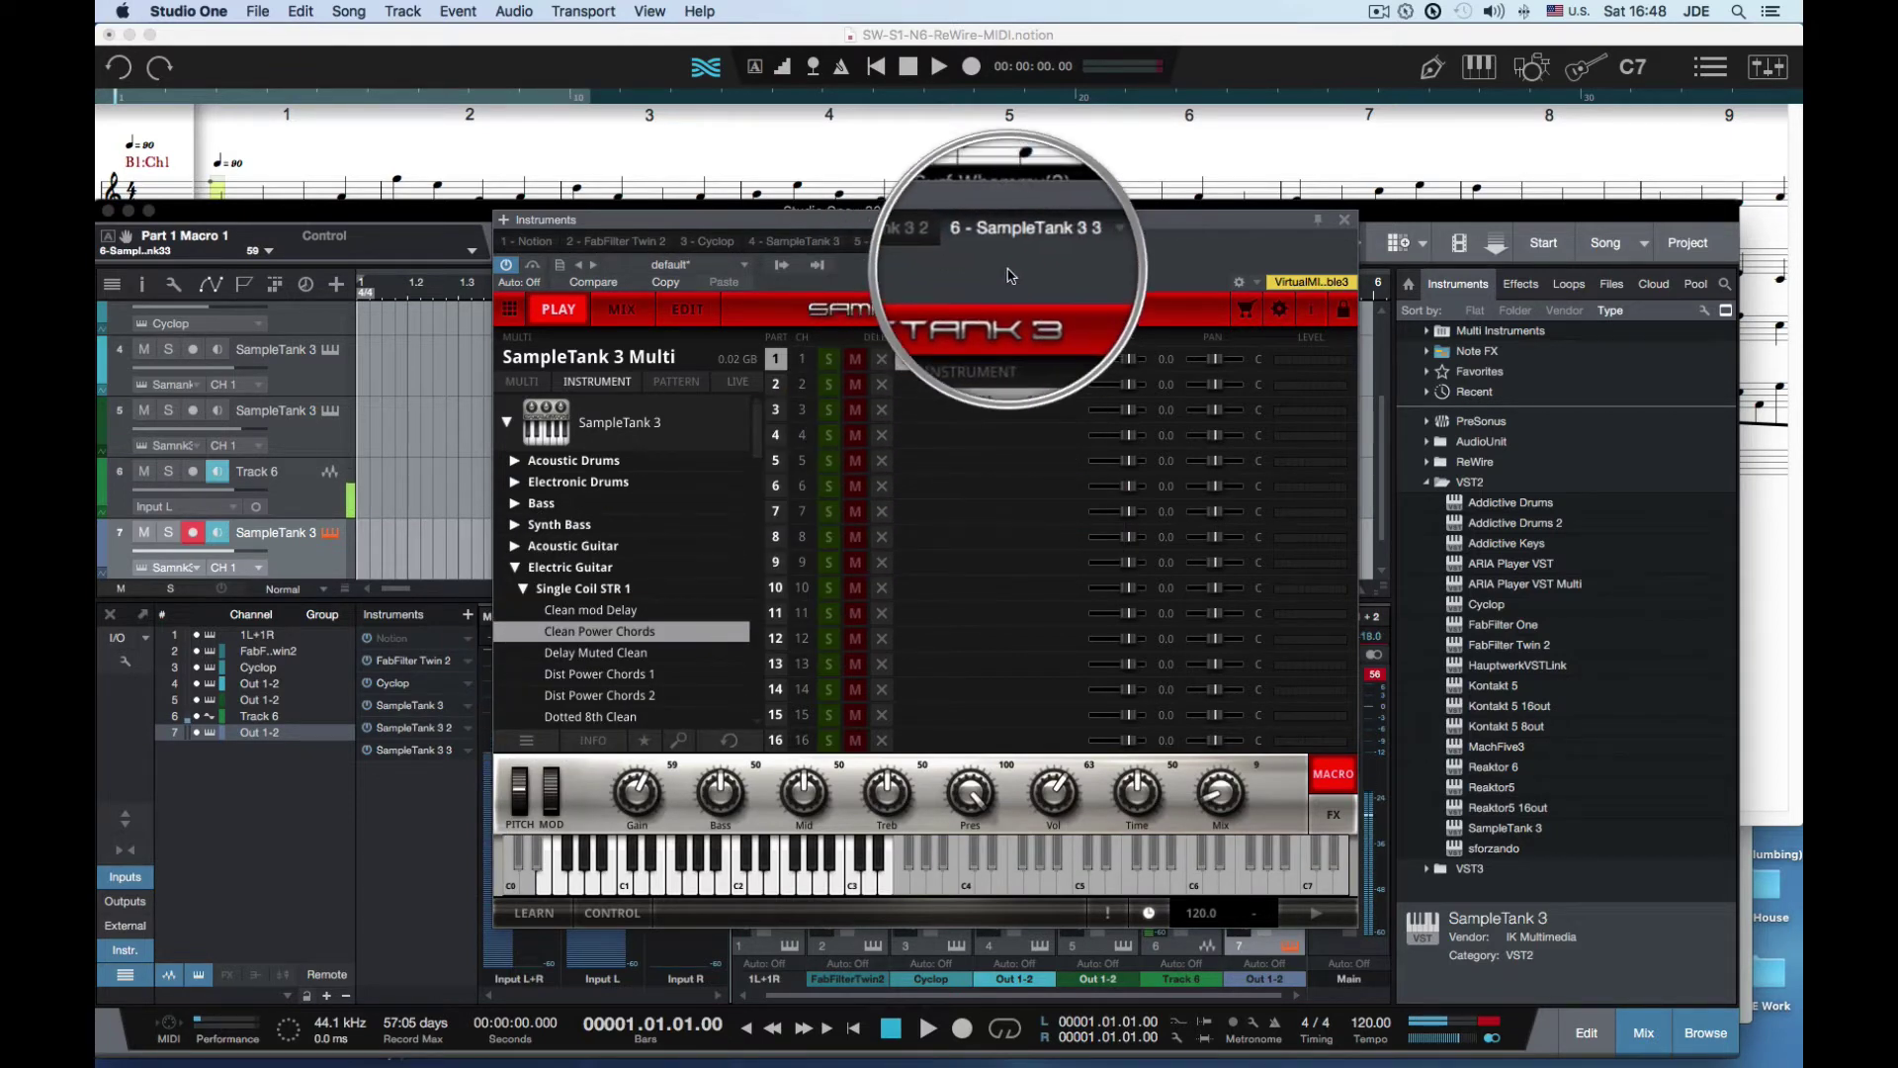
# Route SampleTank 3 channel 1's MIDI input from Notion ReWire bus 1, channel 5
pyautogui.click(784, 273)
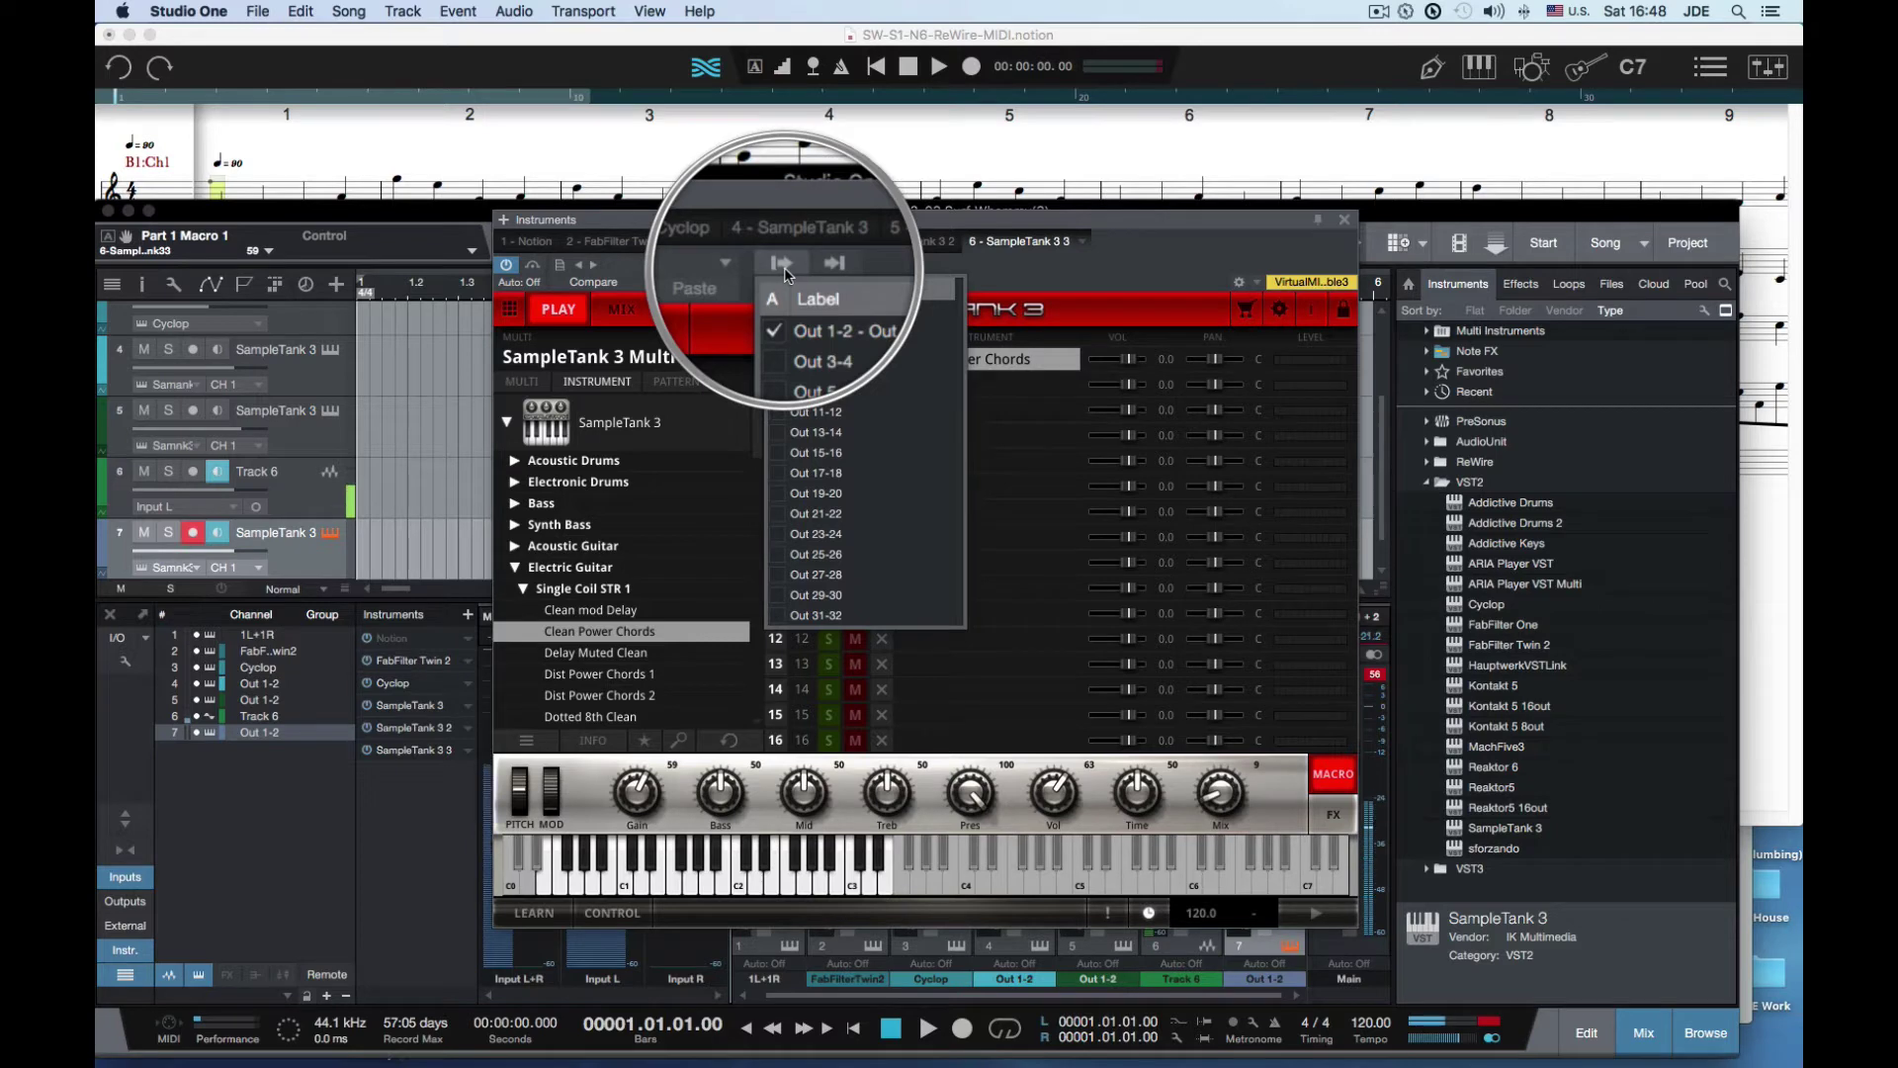
pyautogui.click(828, 274)
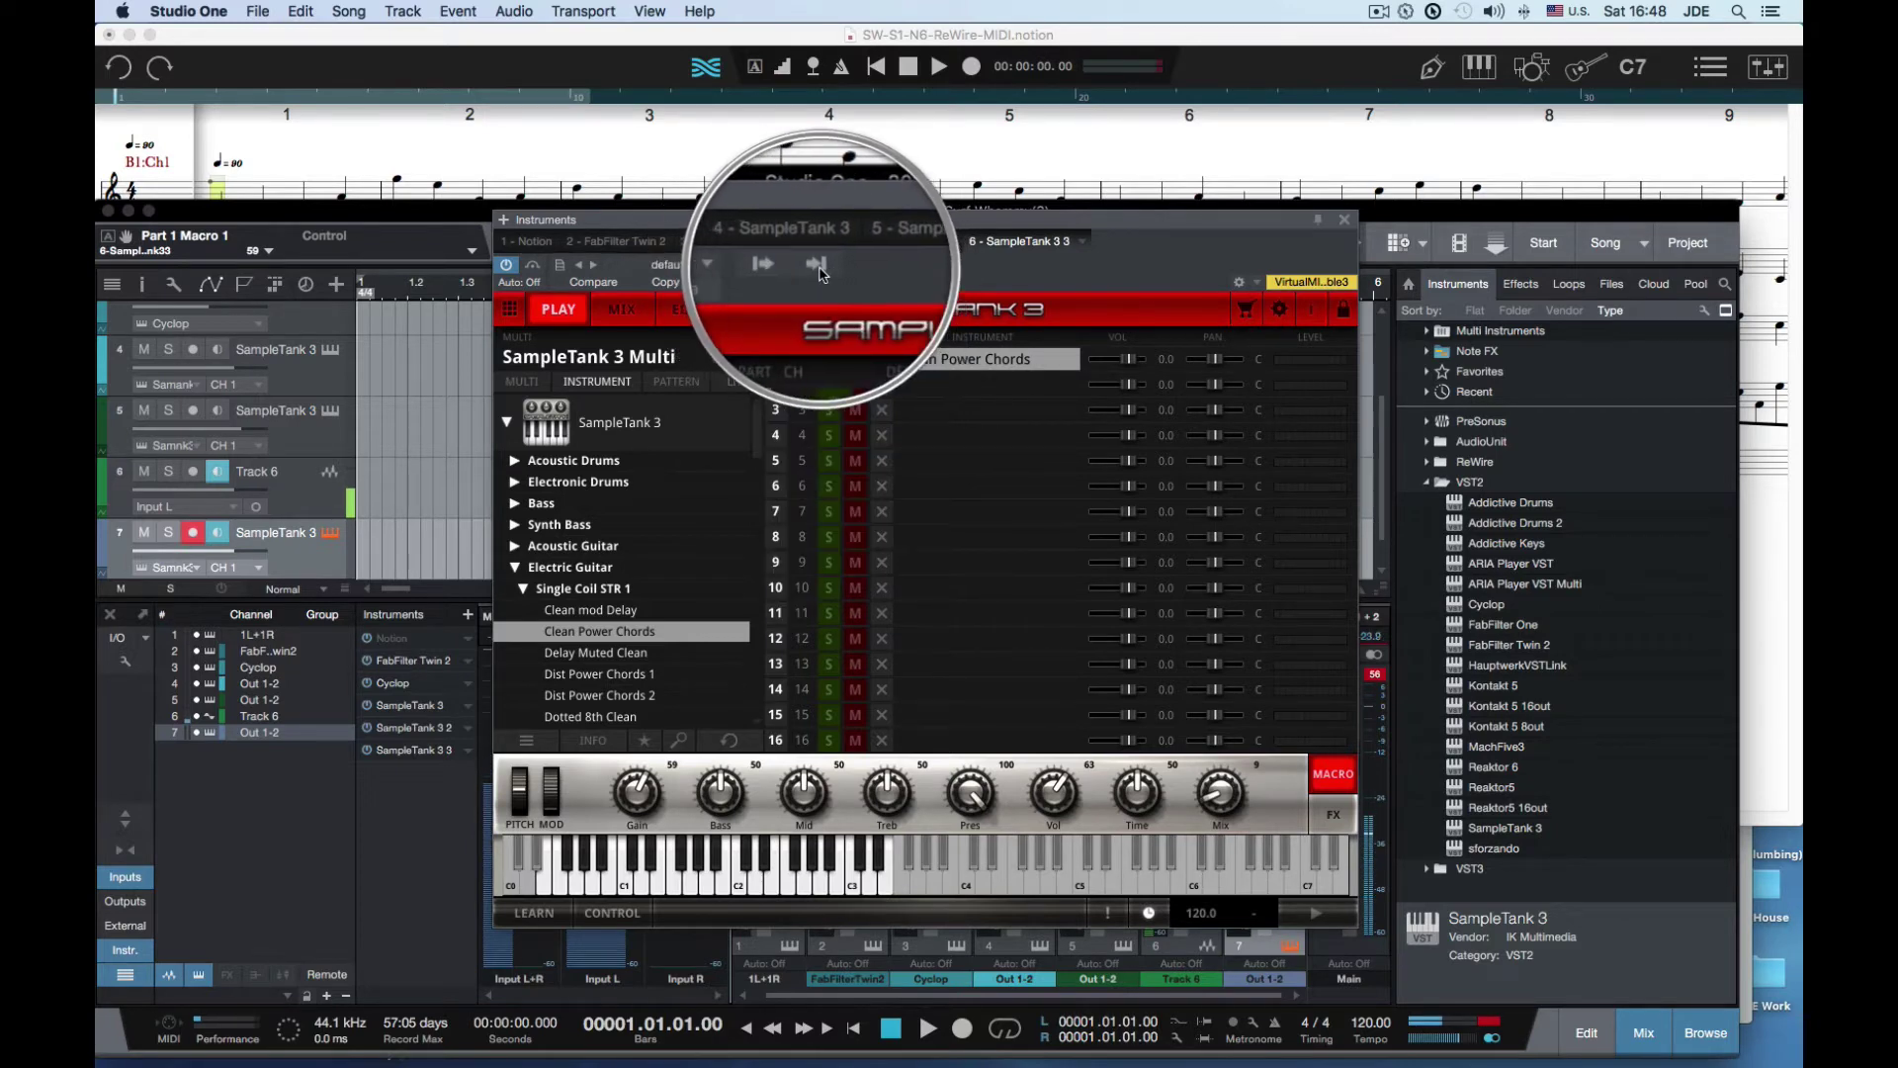
pyautogui.click(817, 264)
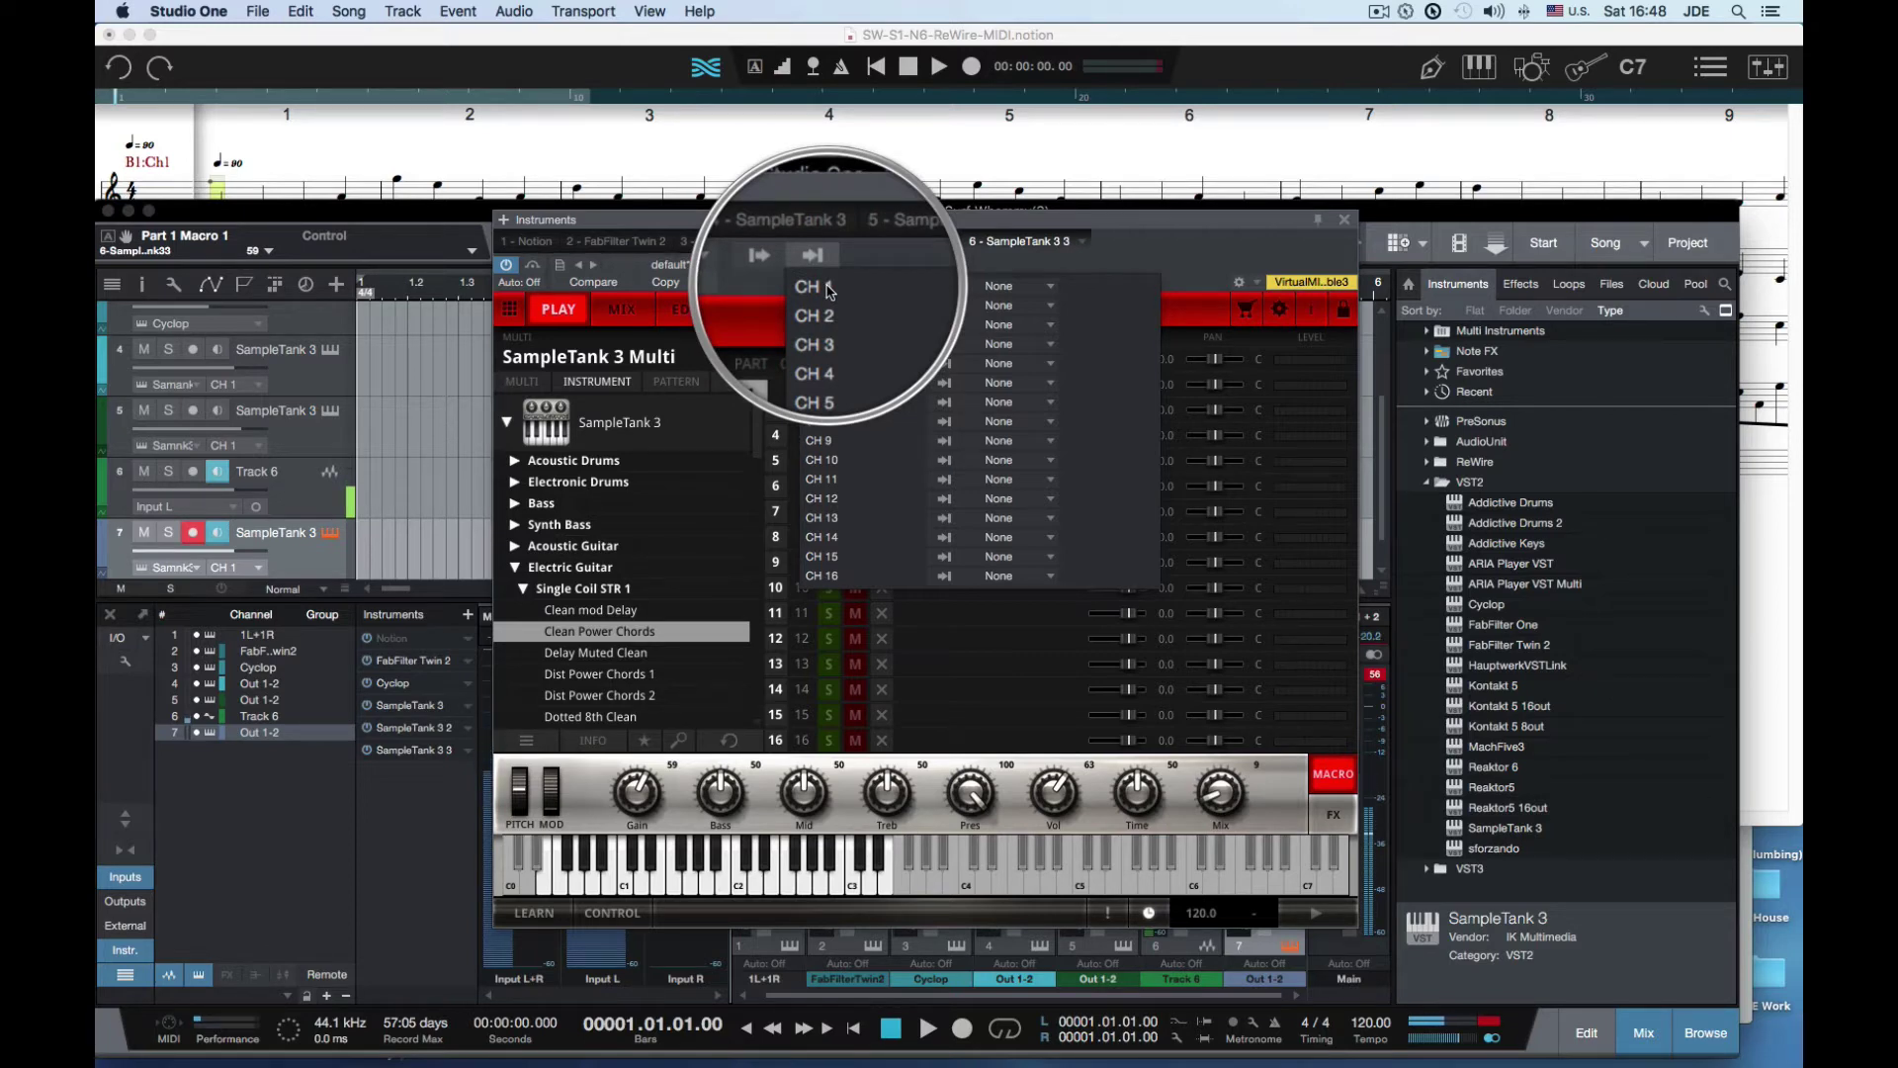
pyautogui.click(1001, 287)
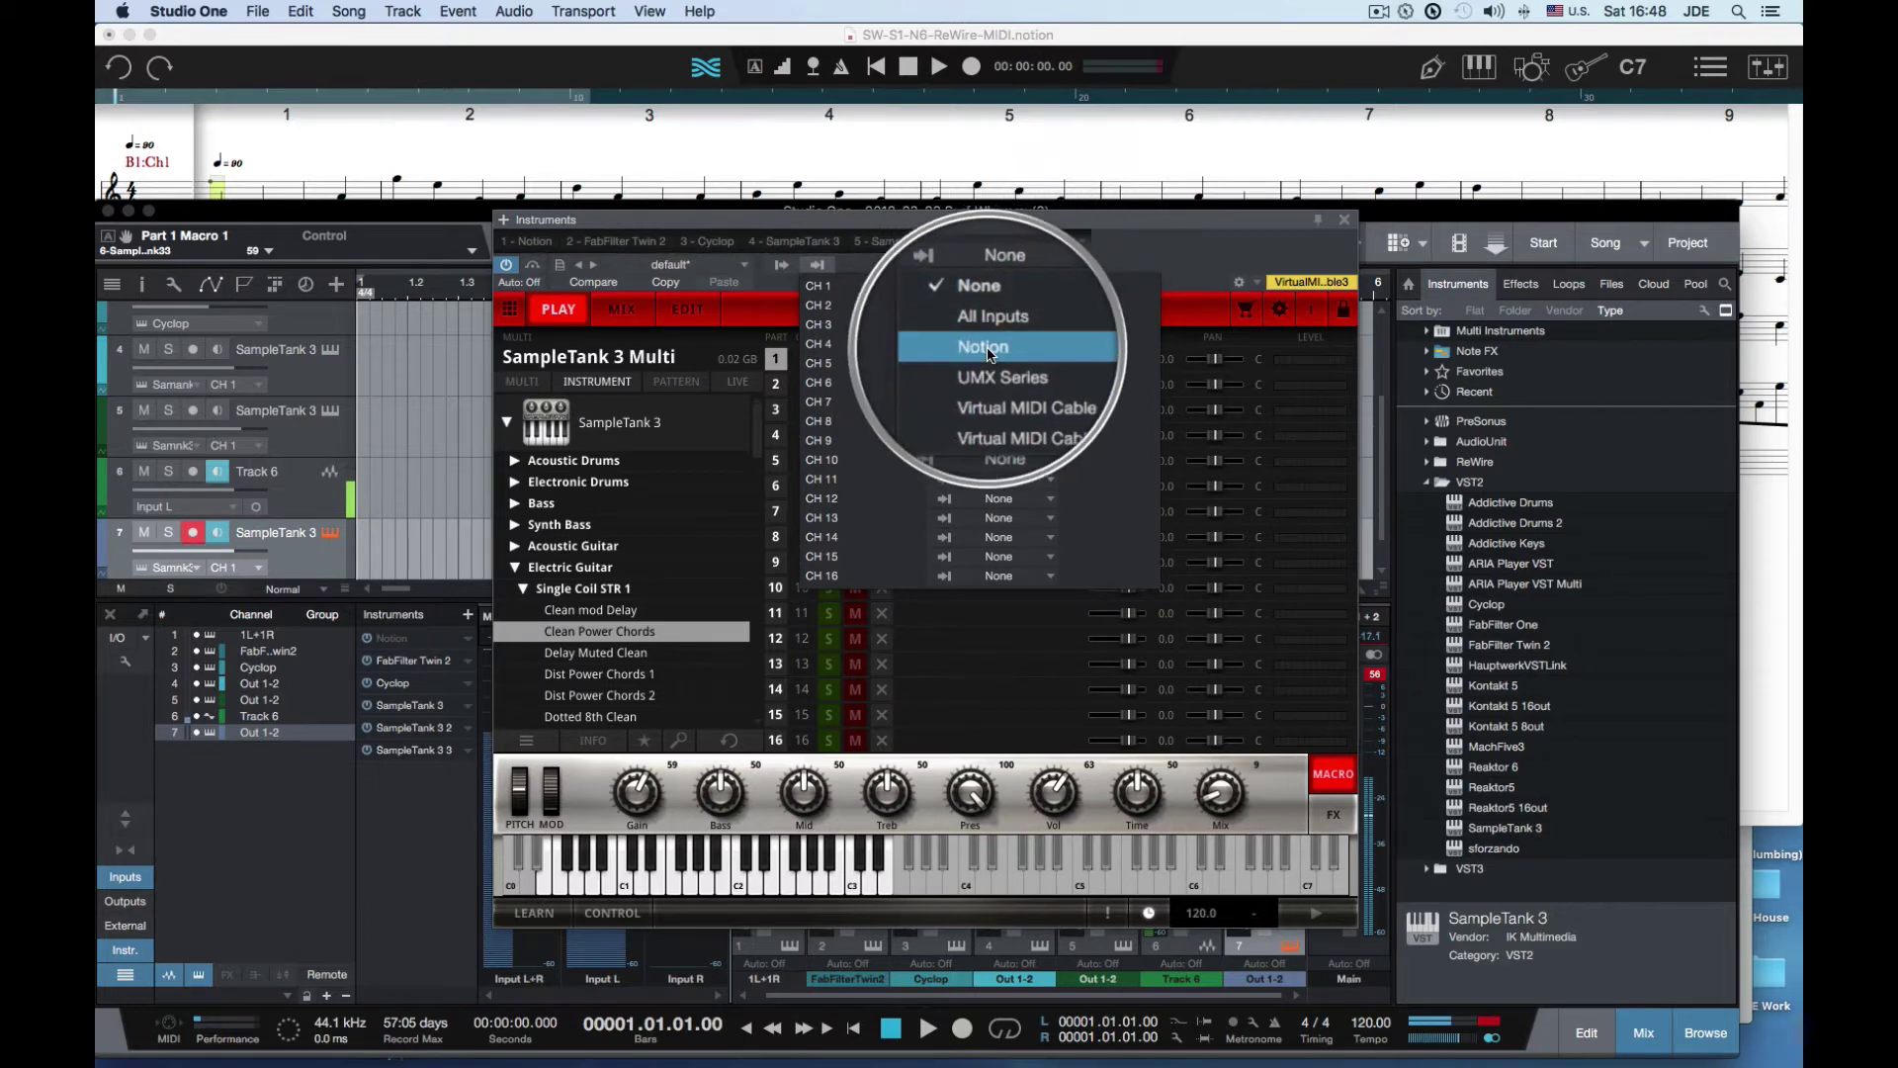
pyautogui.click(994, 336)
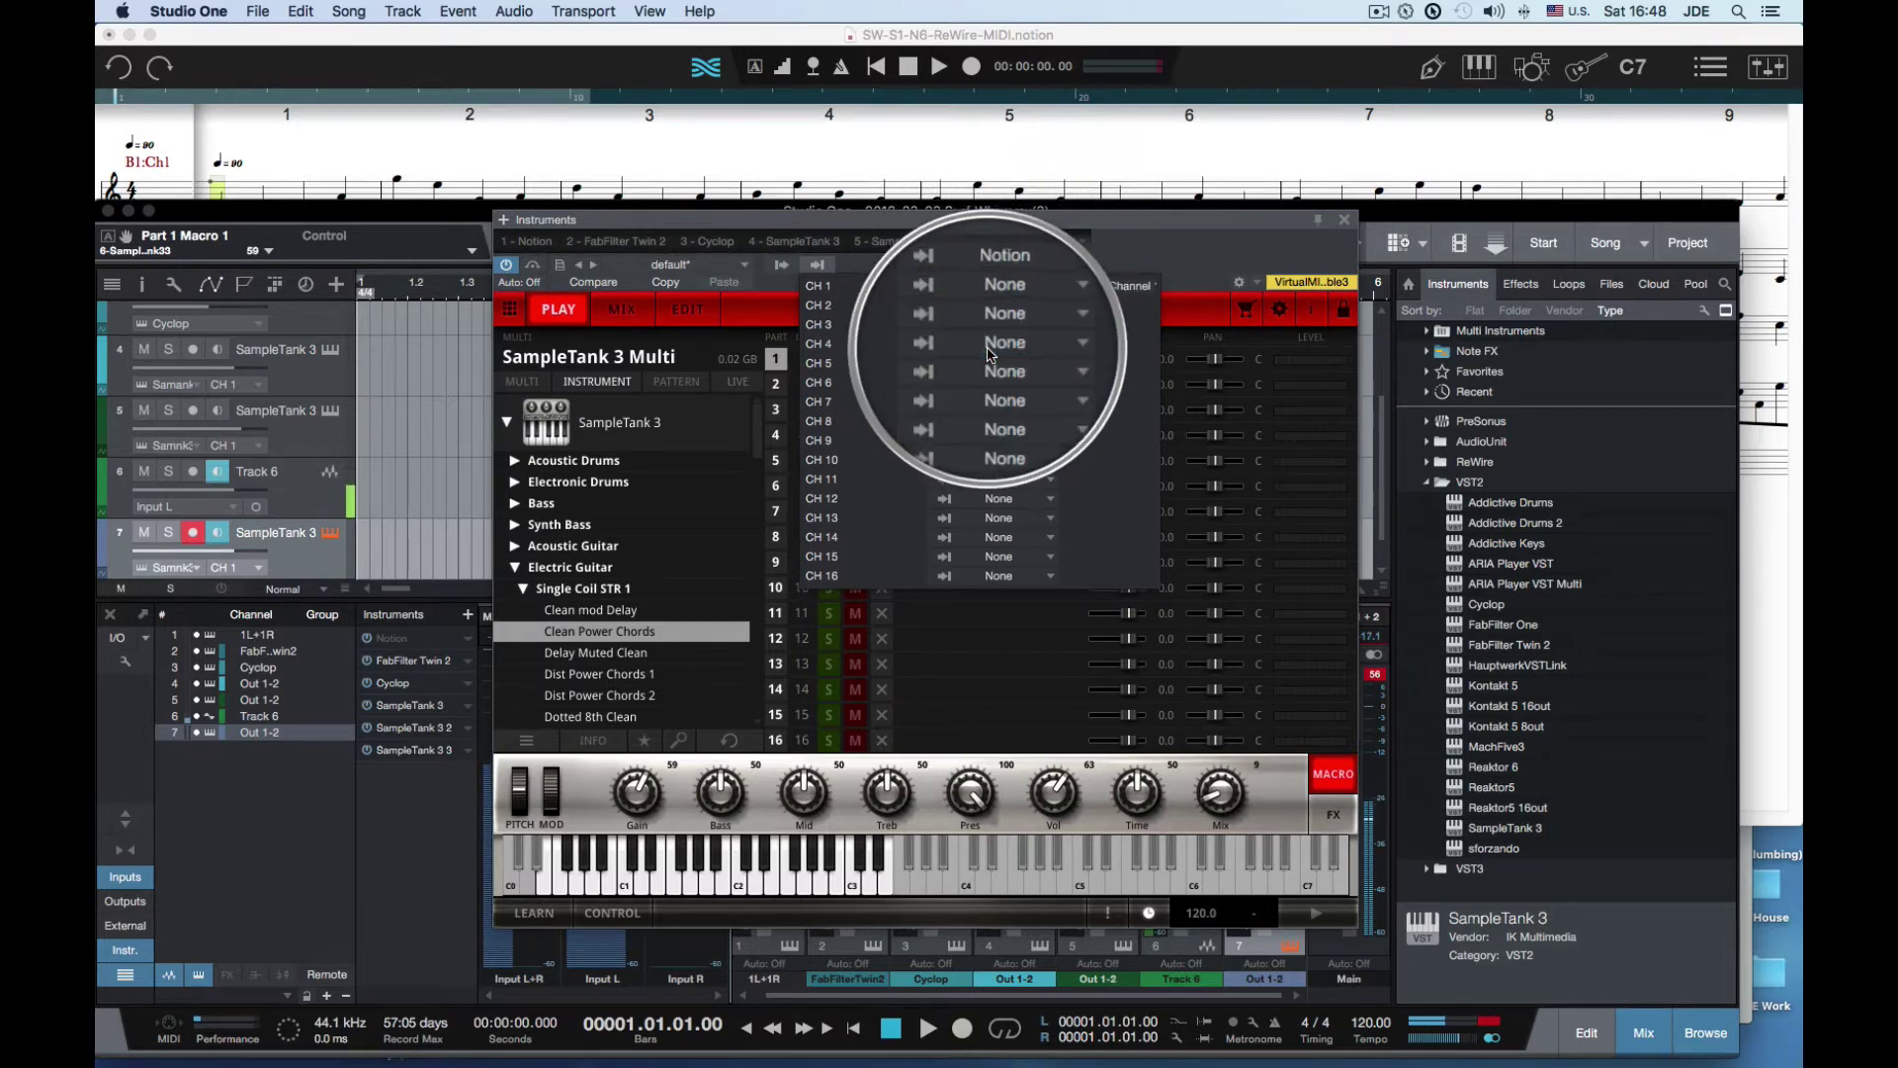
pyautogui.click(1123, 287)
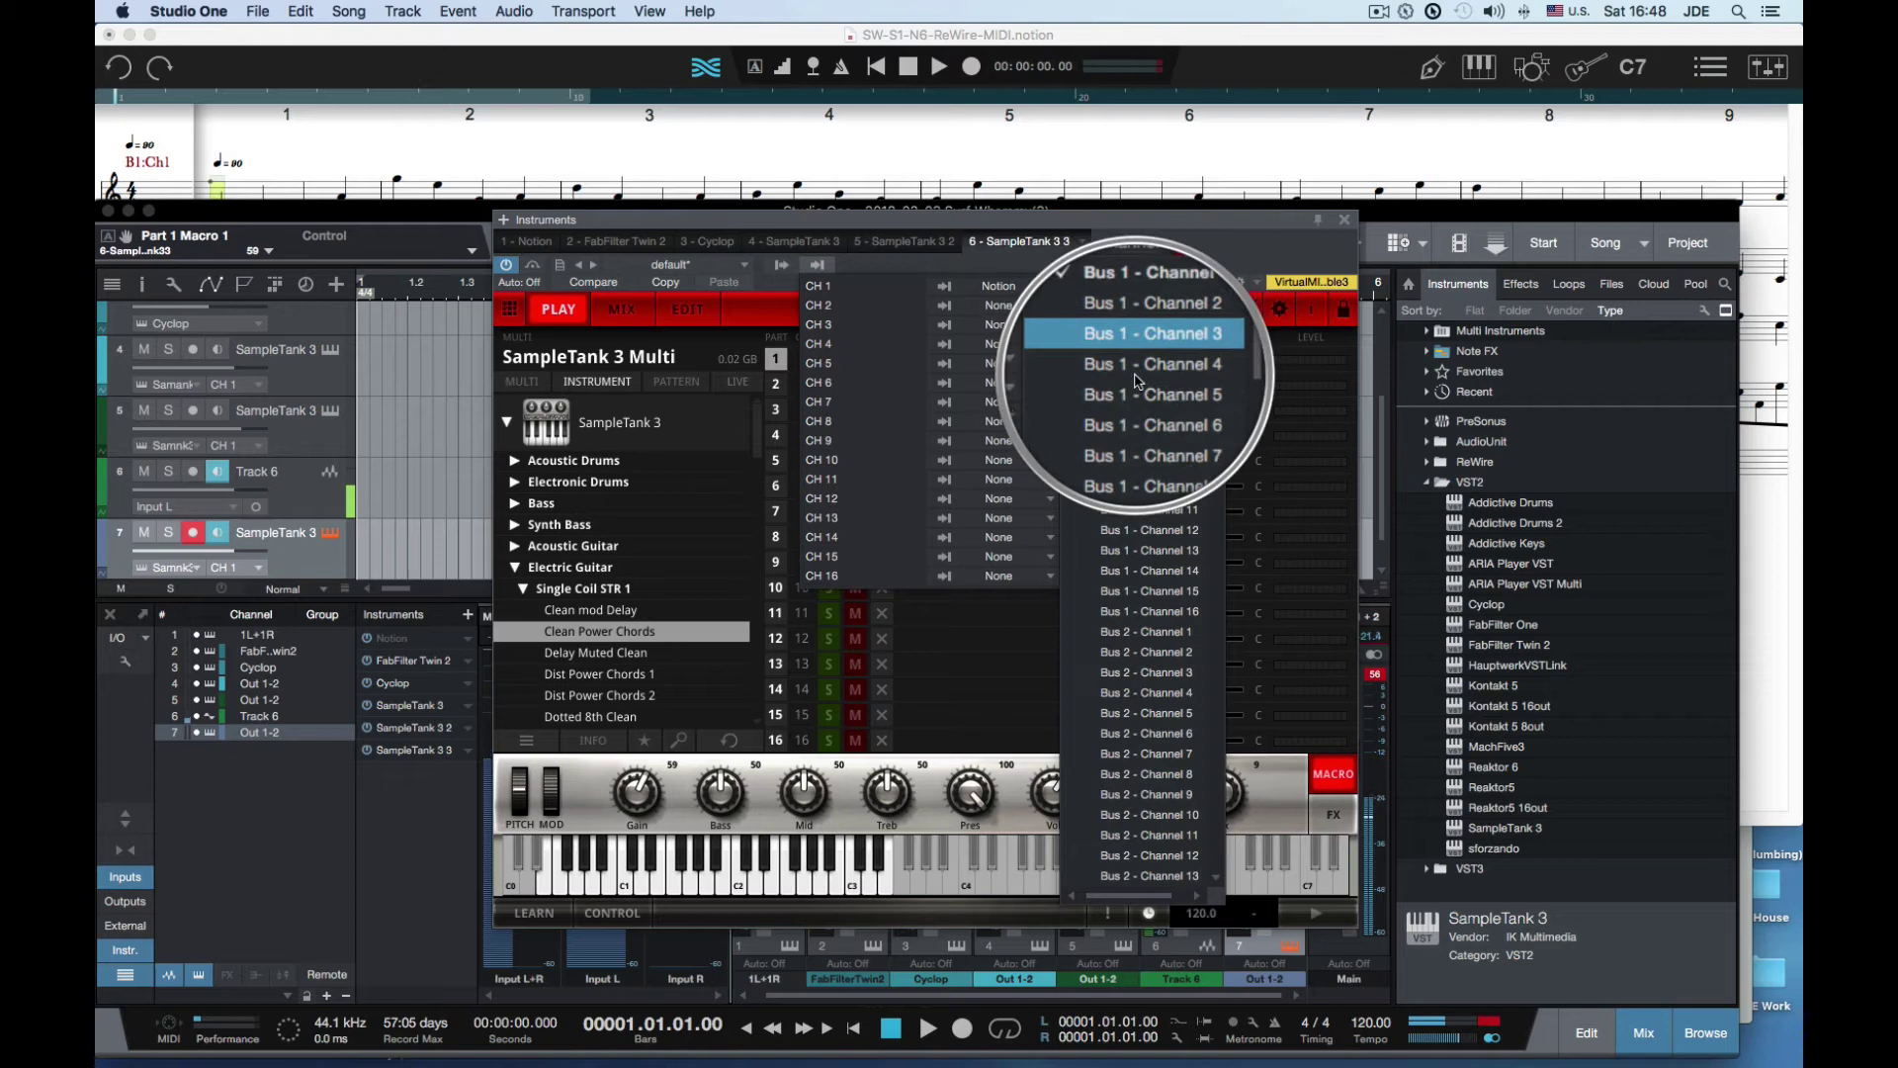
pyautogui.click(1140, 397)
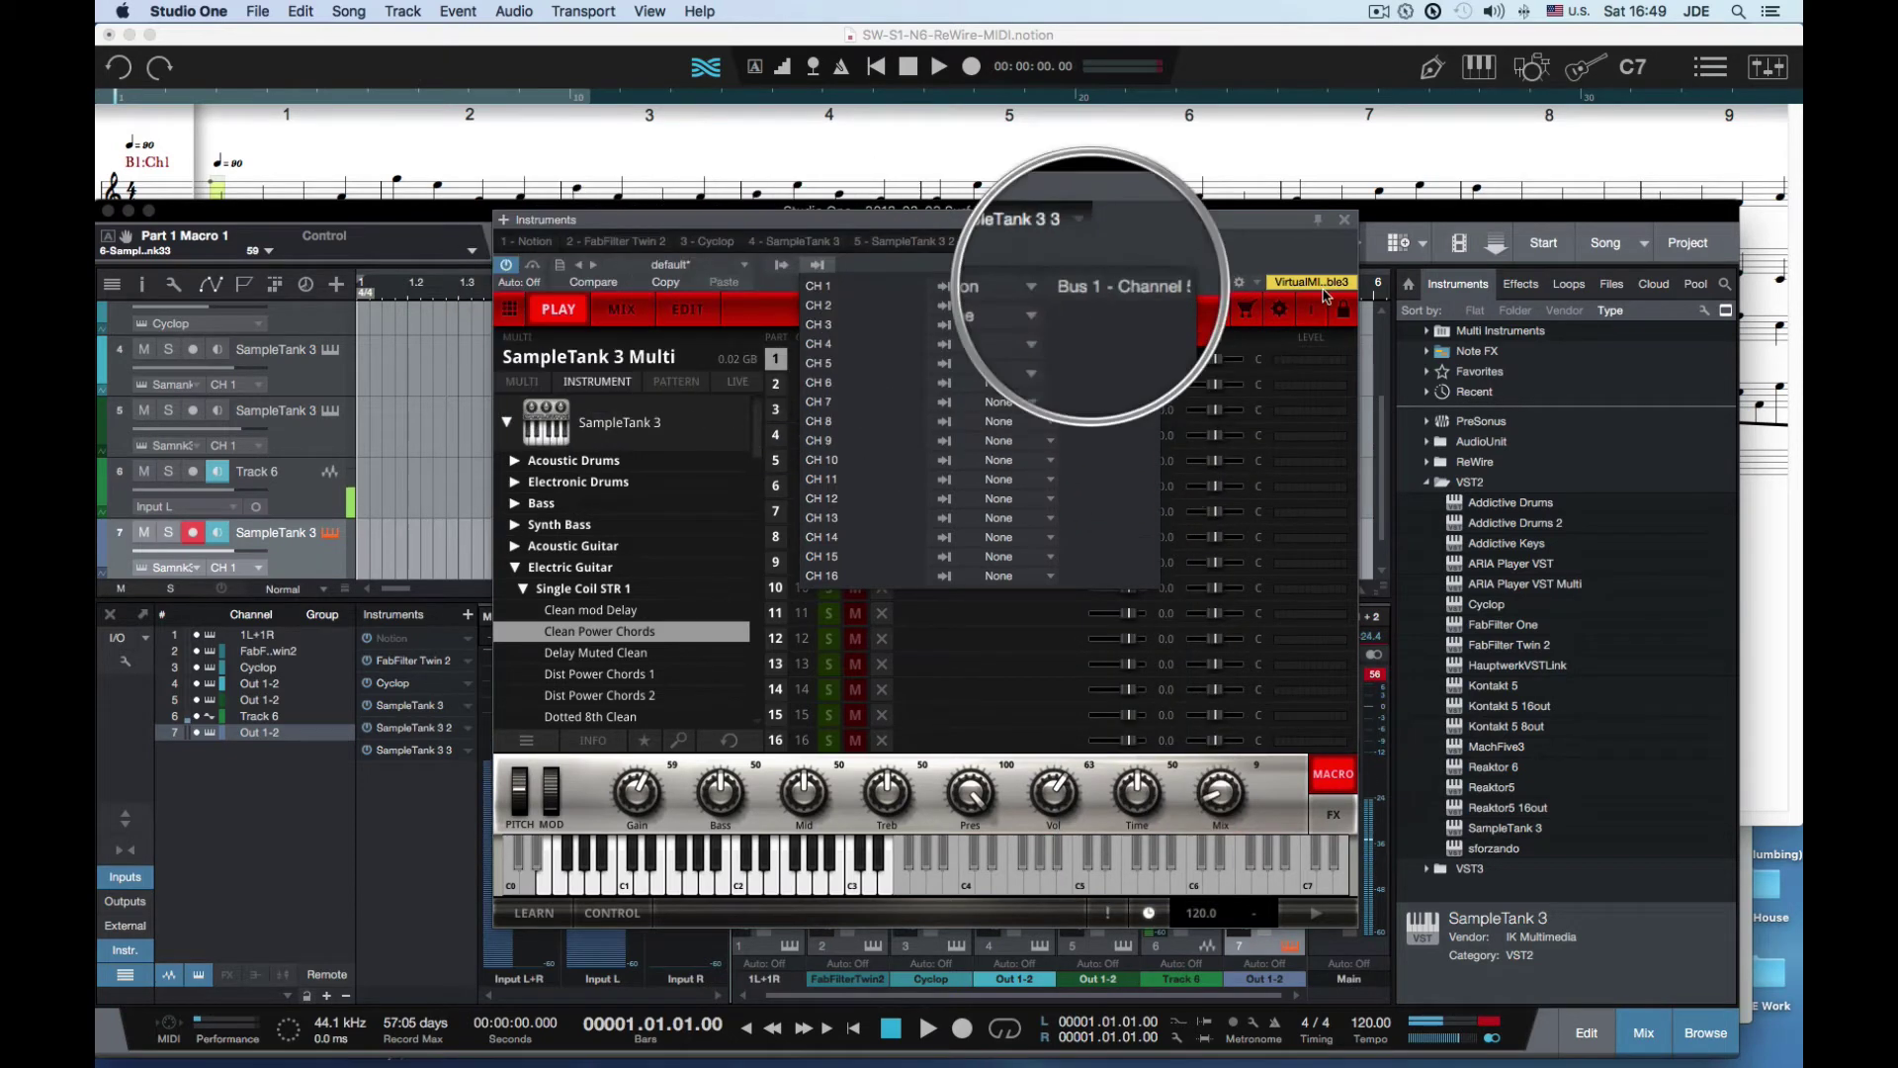
# Close the MIDI routing and SampleTank 3 windows and bring the Notion score forward
pyautogui.click(1350, 228)
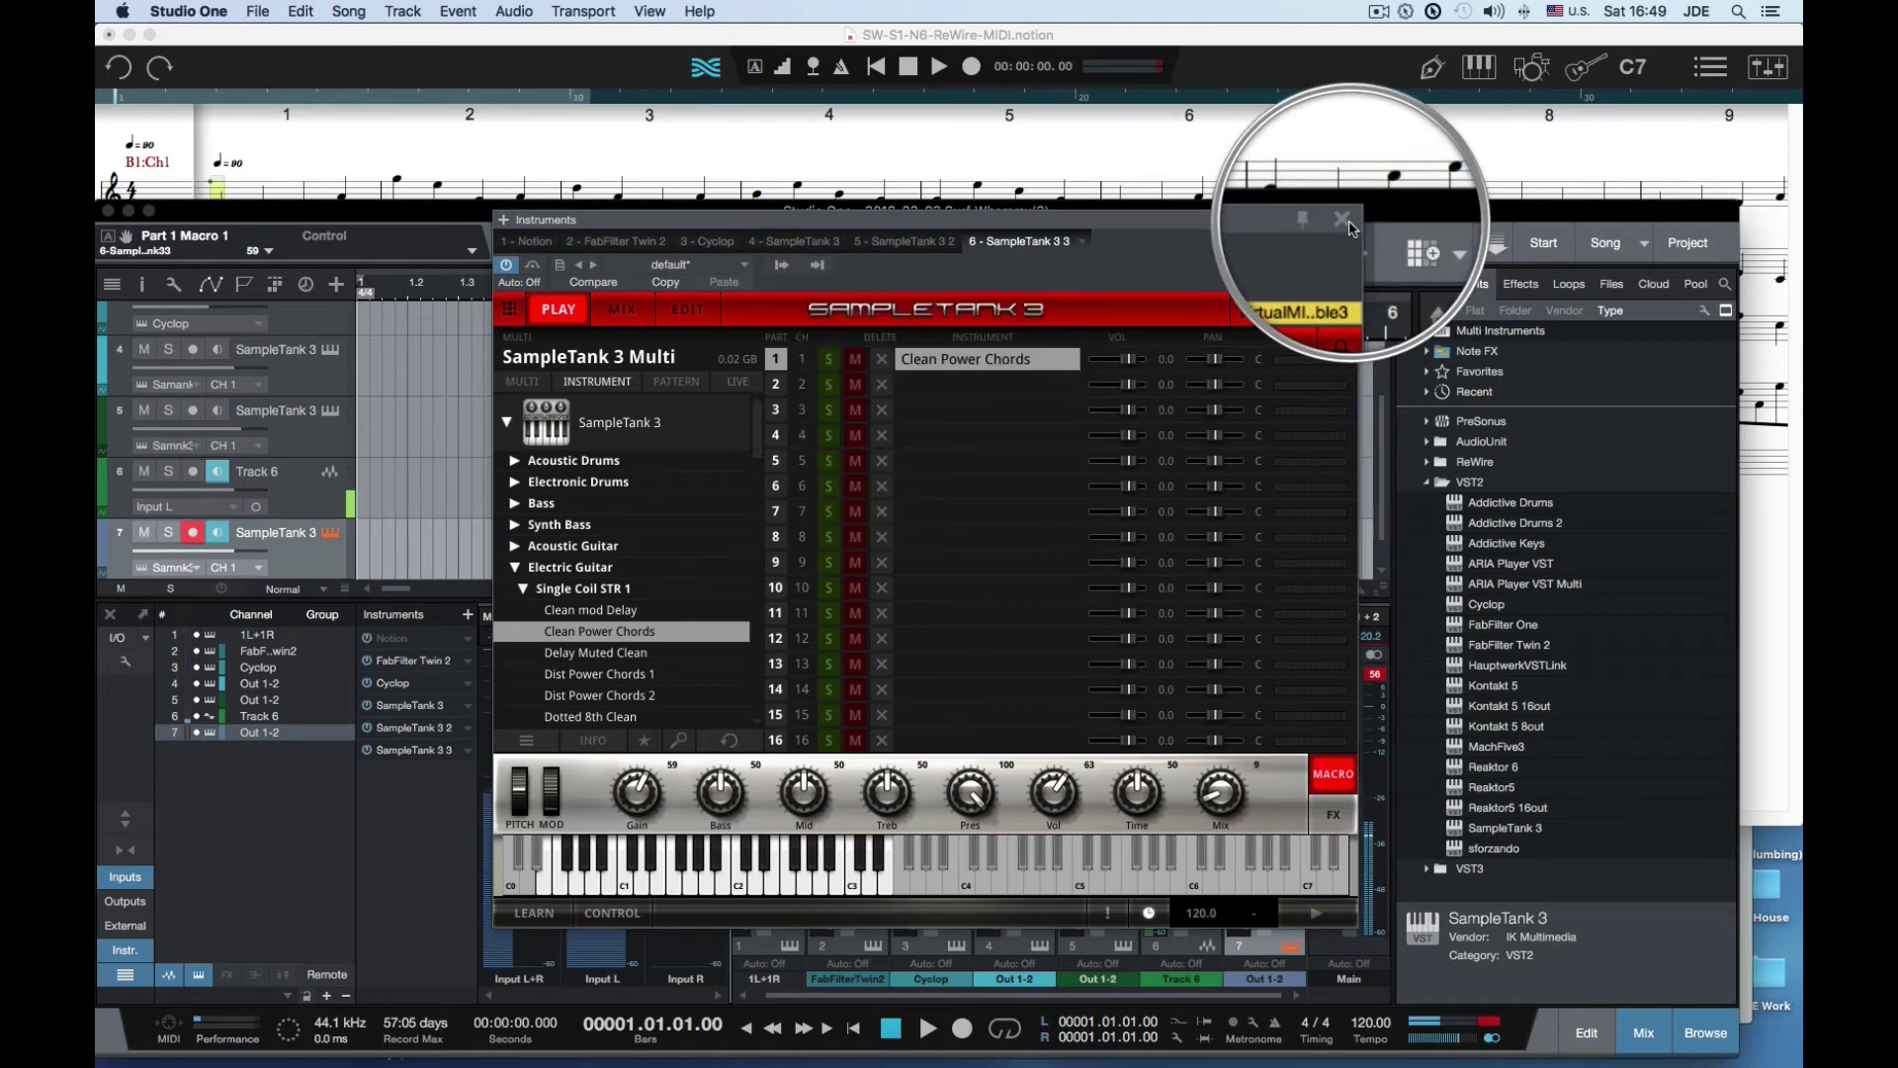
pyautogui.click(1345, 221)
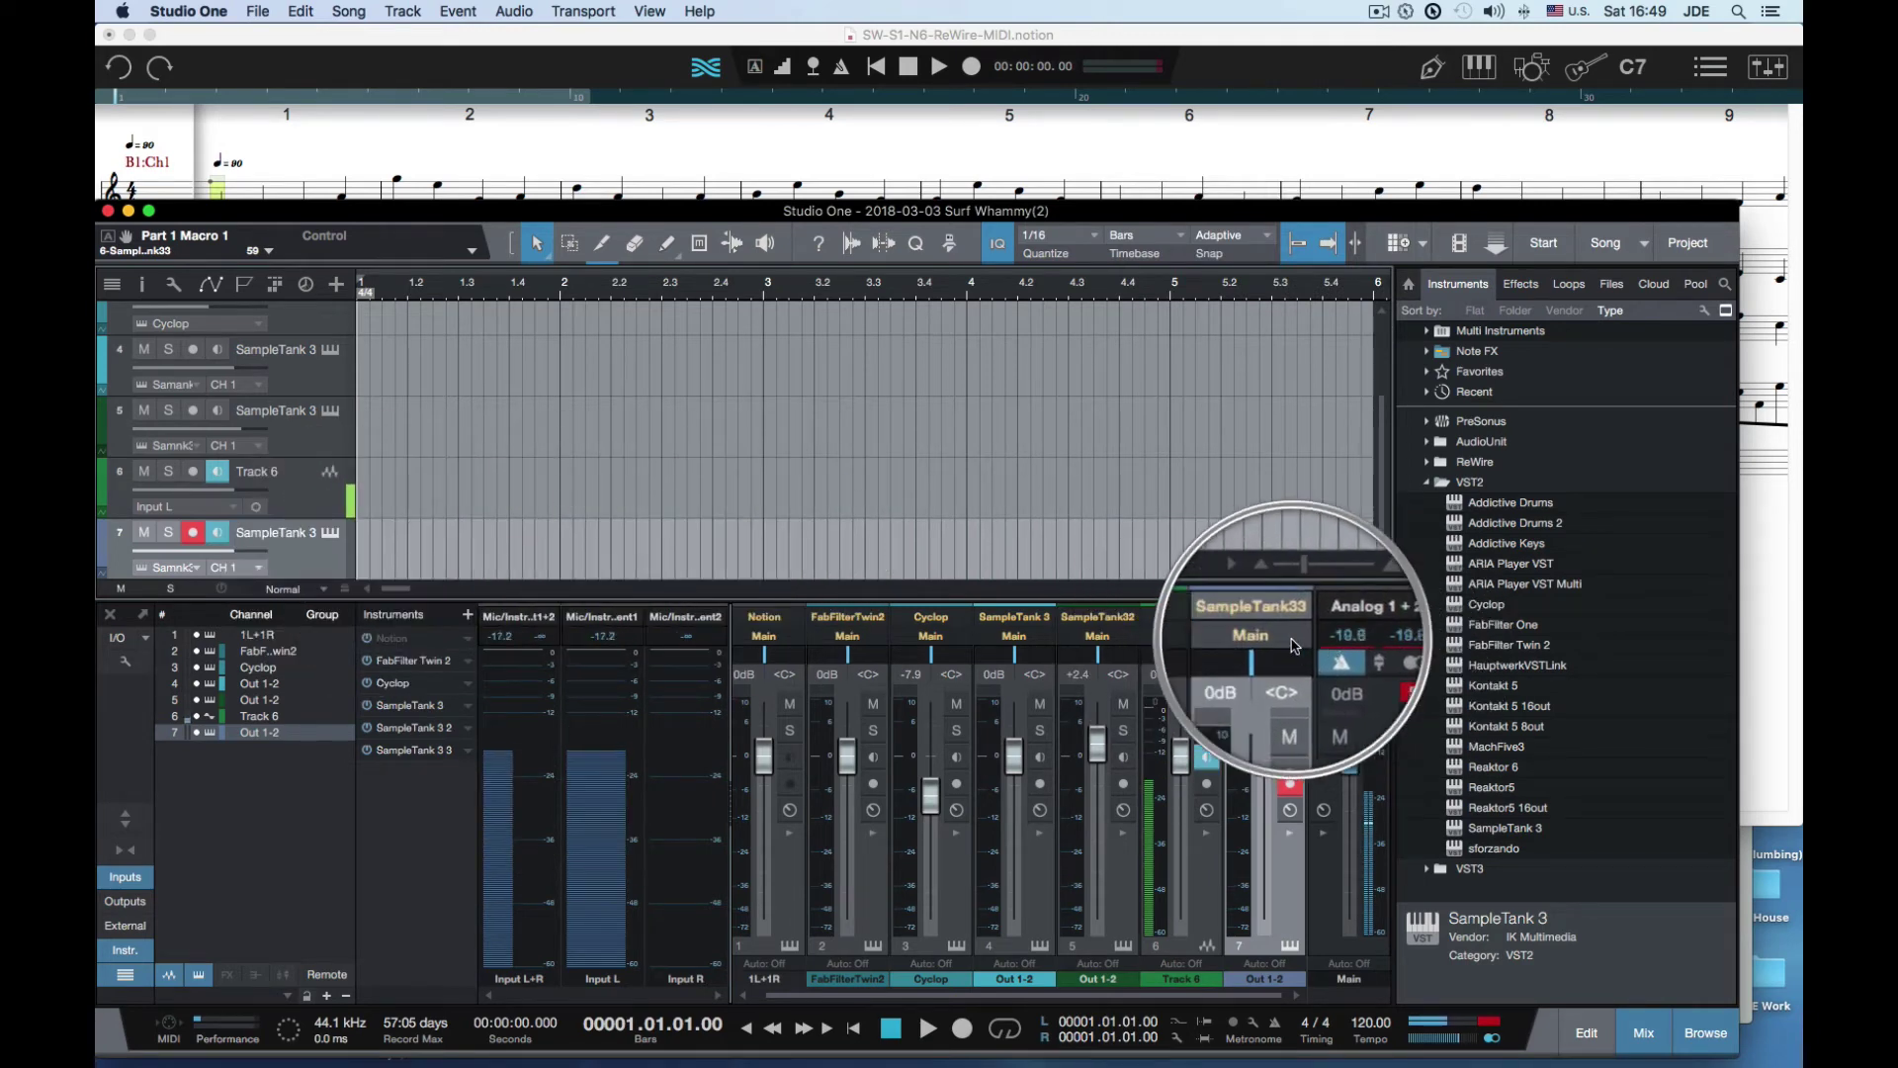
pyautogui.click(808, 168)
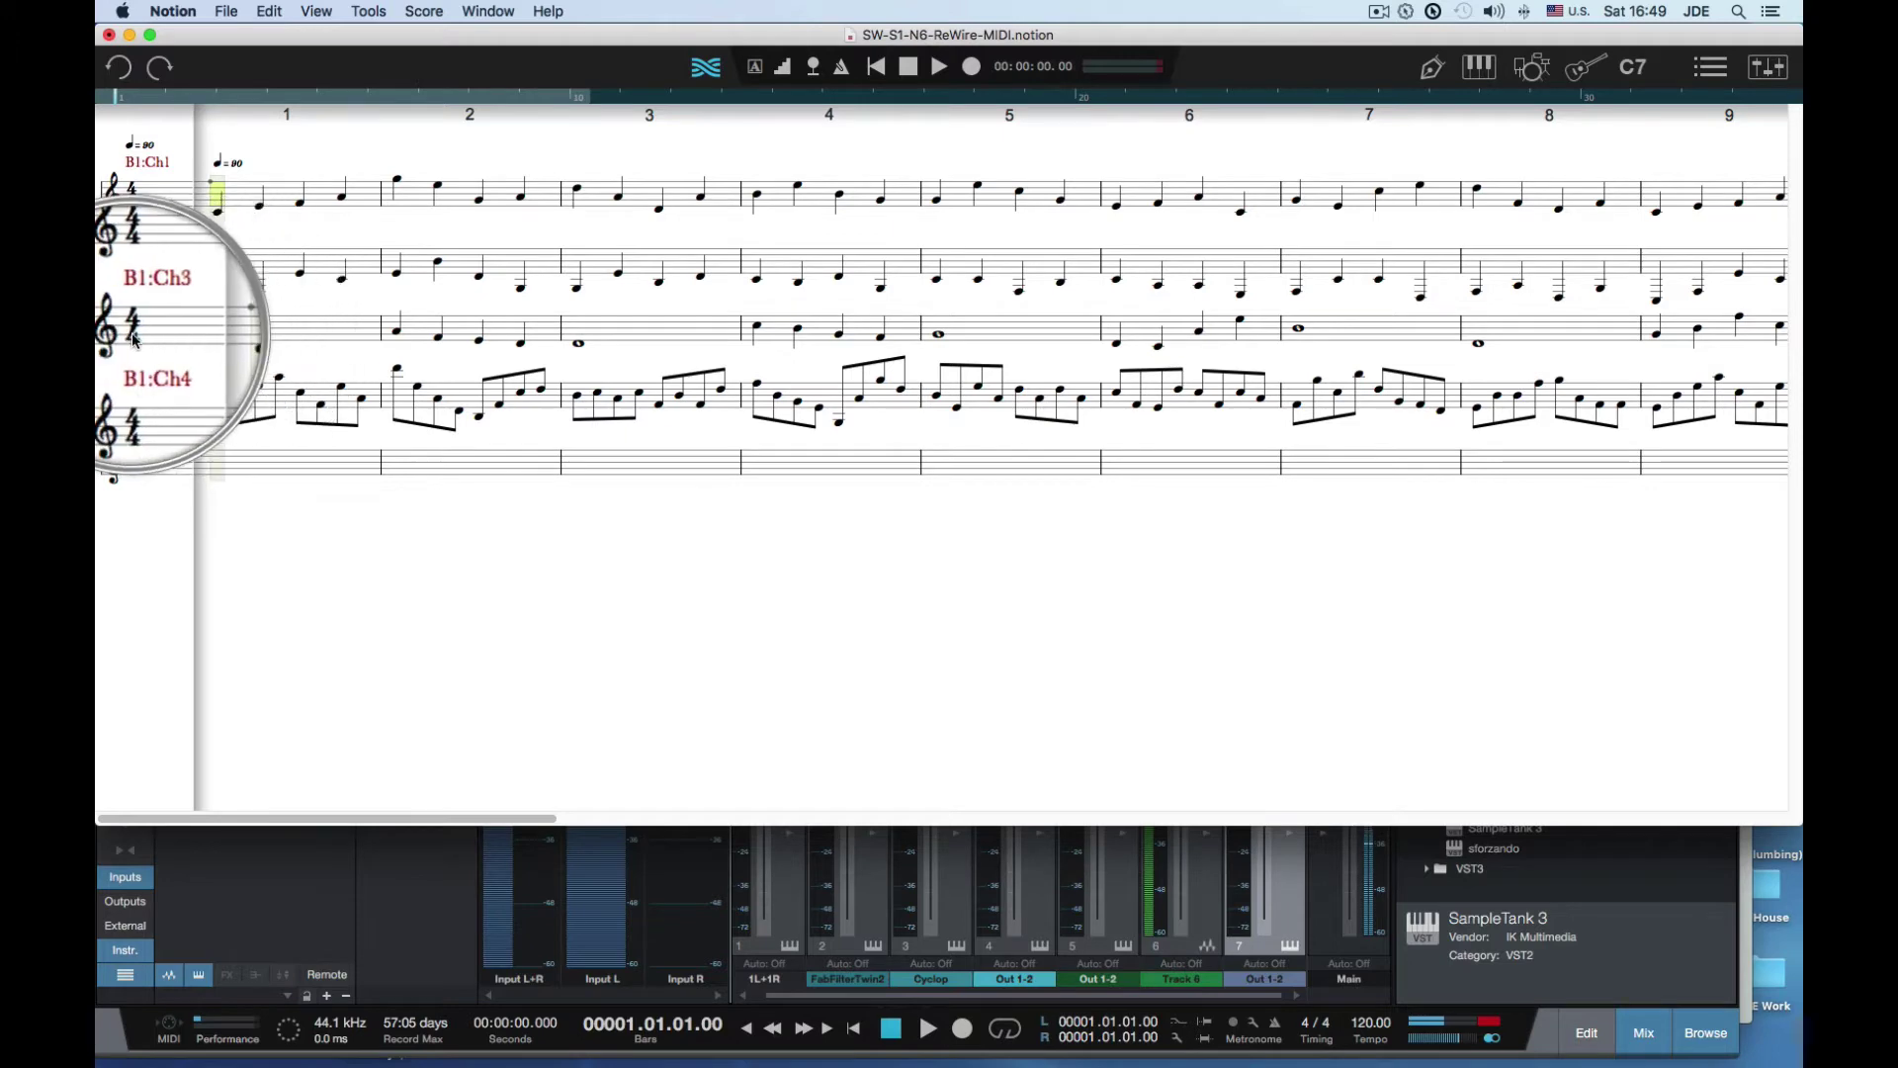
# In Score Setup, verify the Ch. 3 staff is transposed two octaves lower
pyautogui.click(1700, 72)
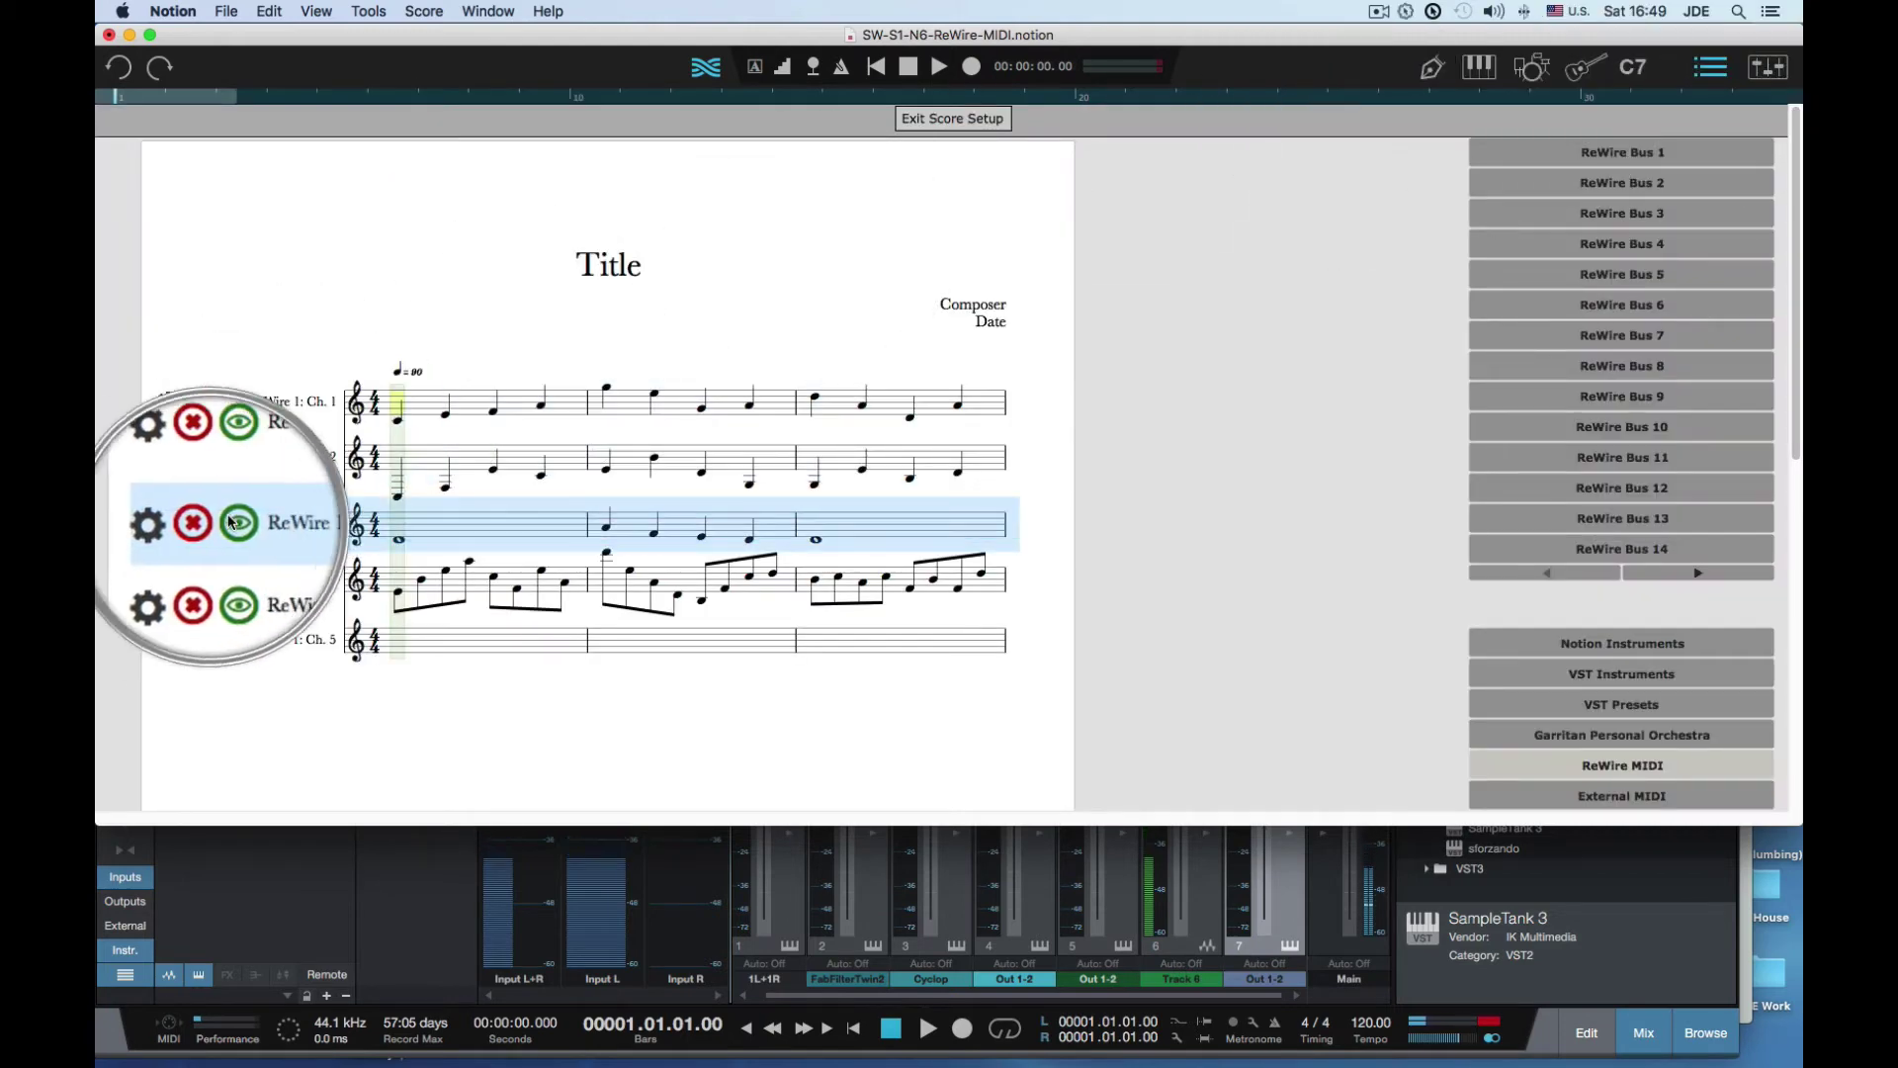
pyautogui.click(168, 526)
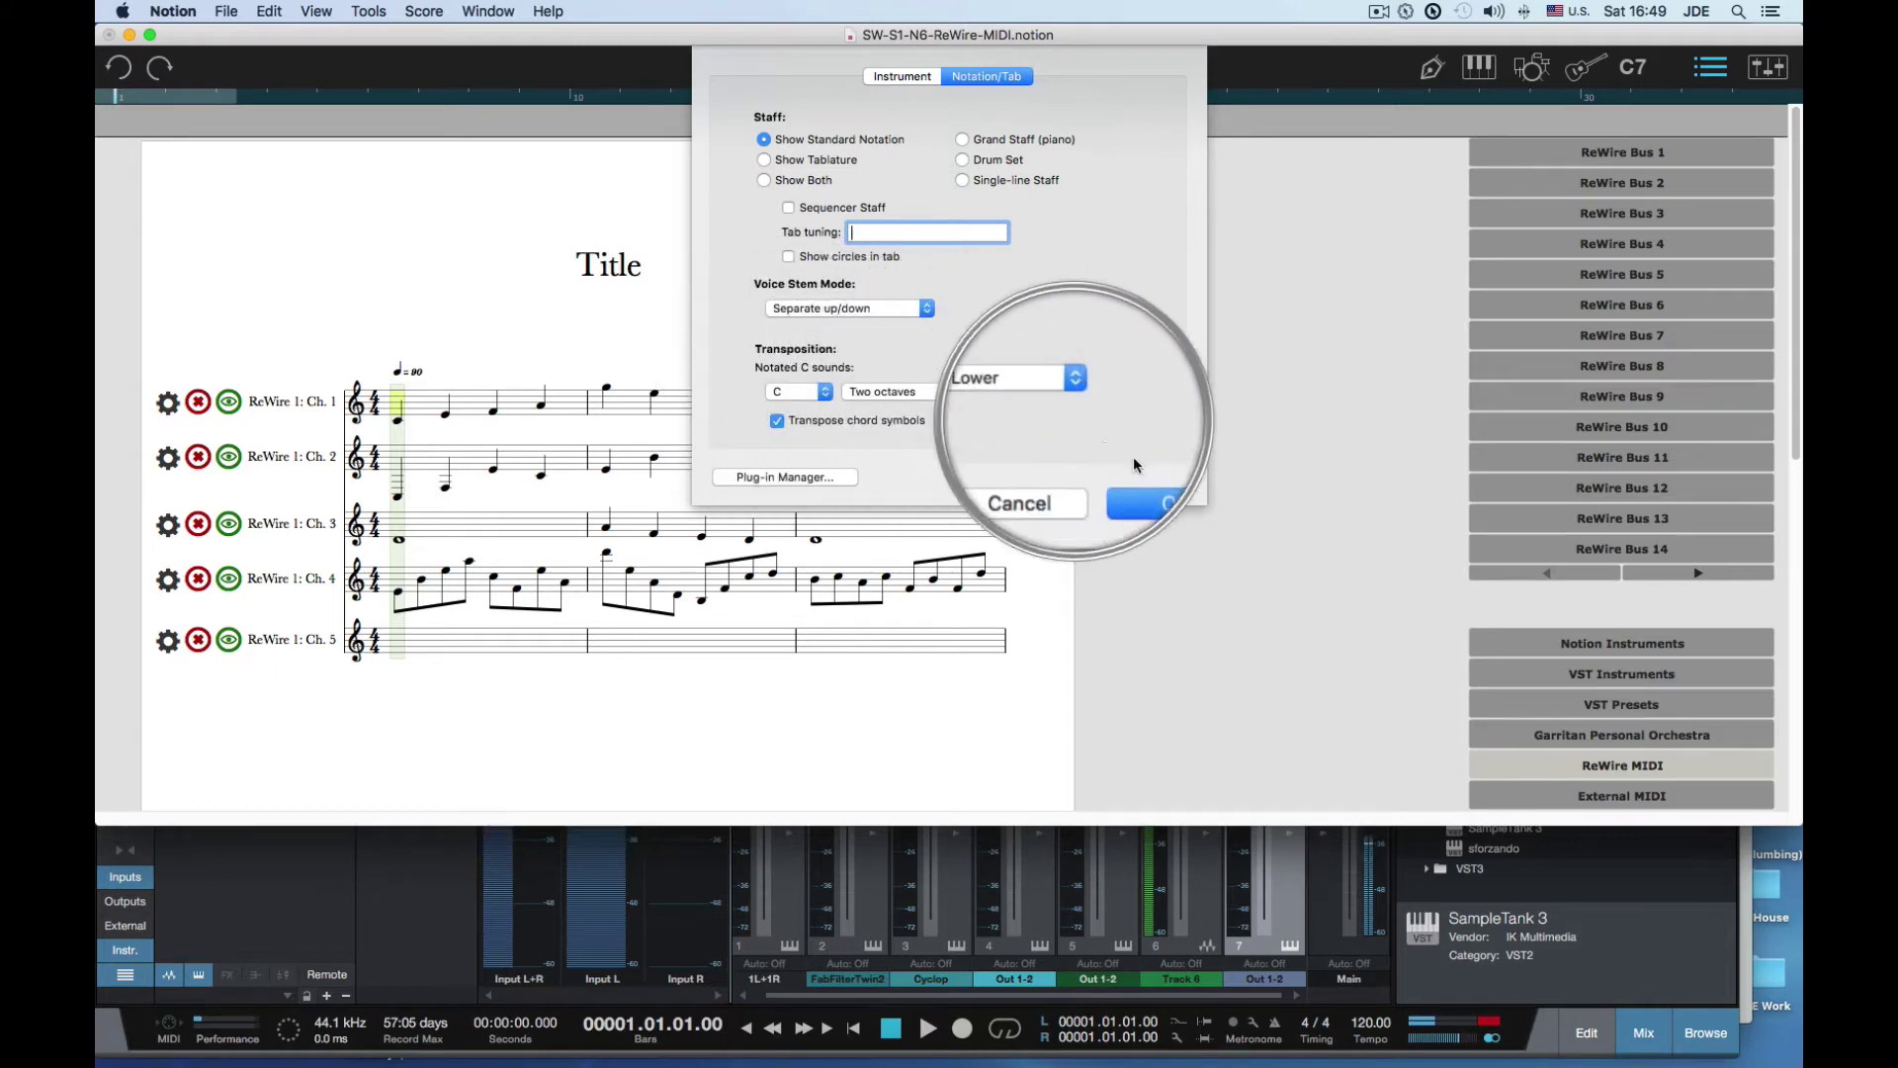
pyautogui.click(1148, 481)
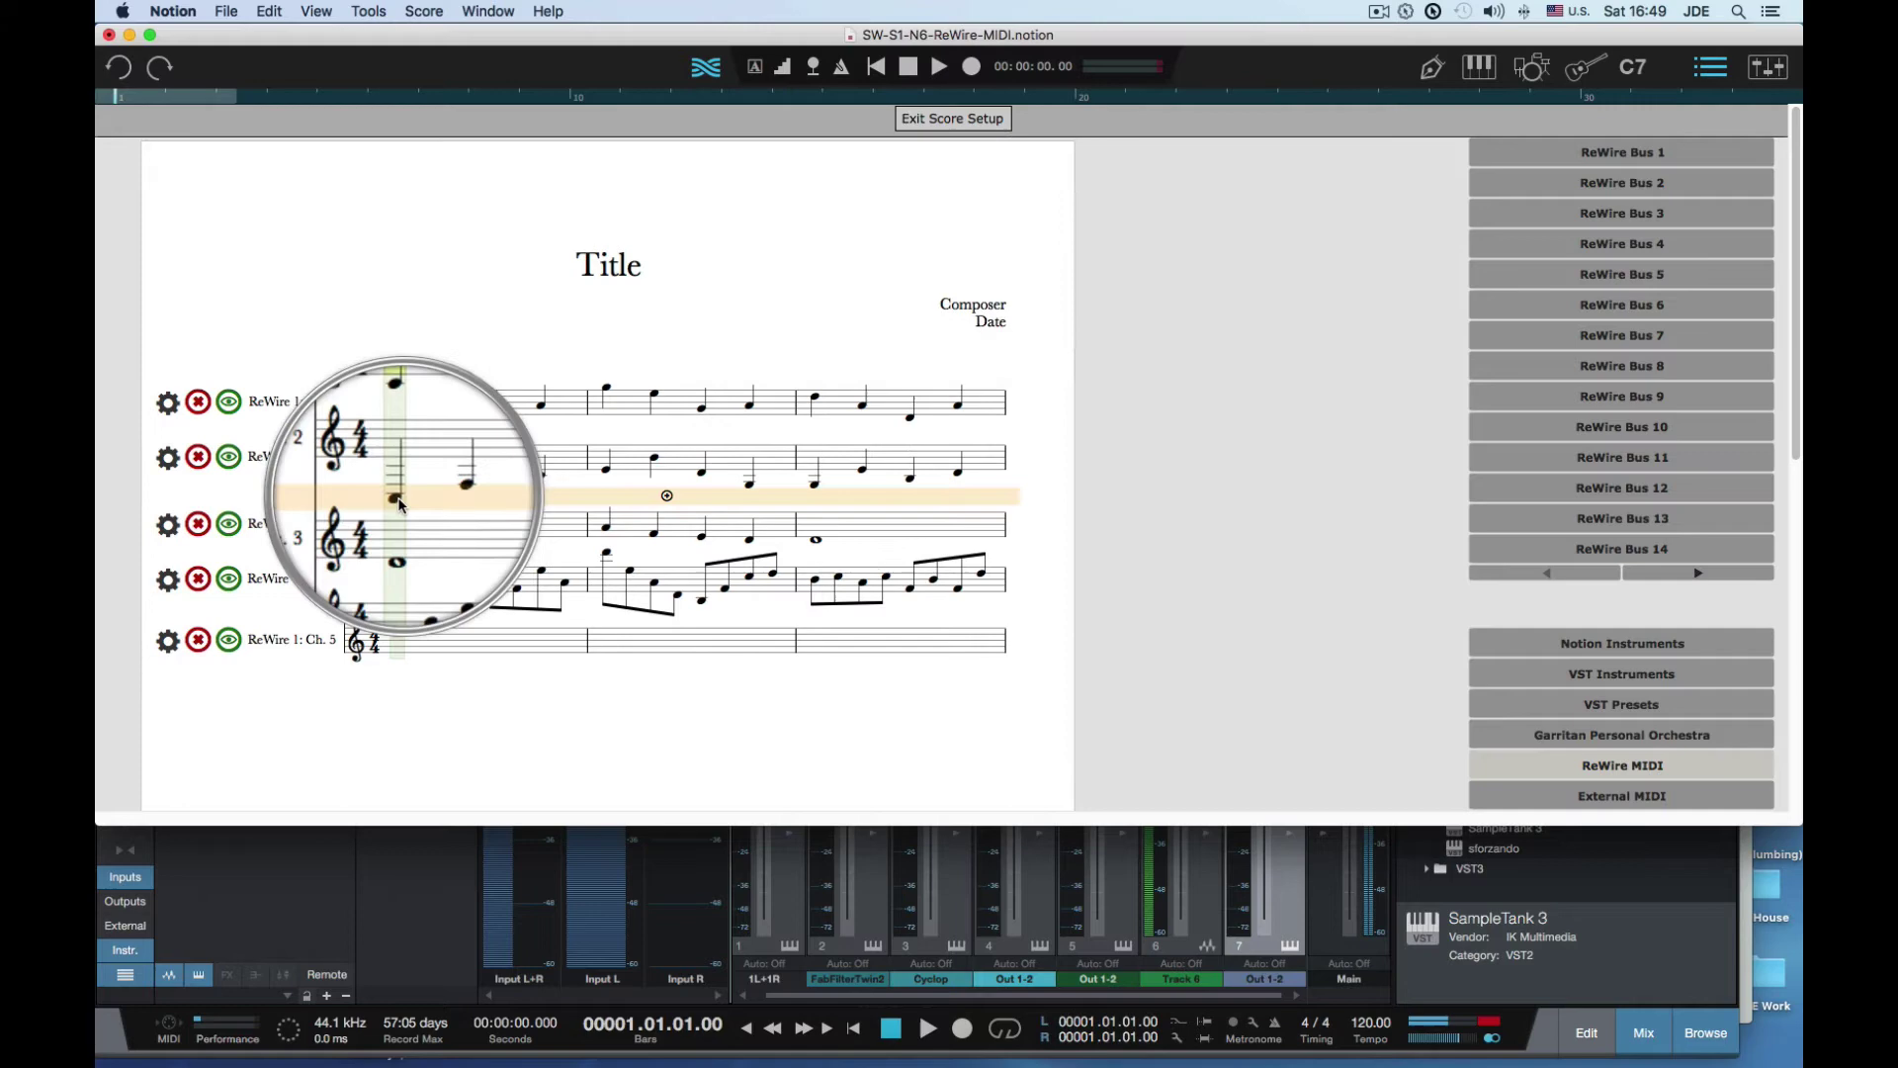
pyautogui.click(401, 524)
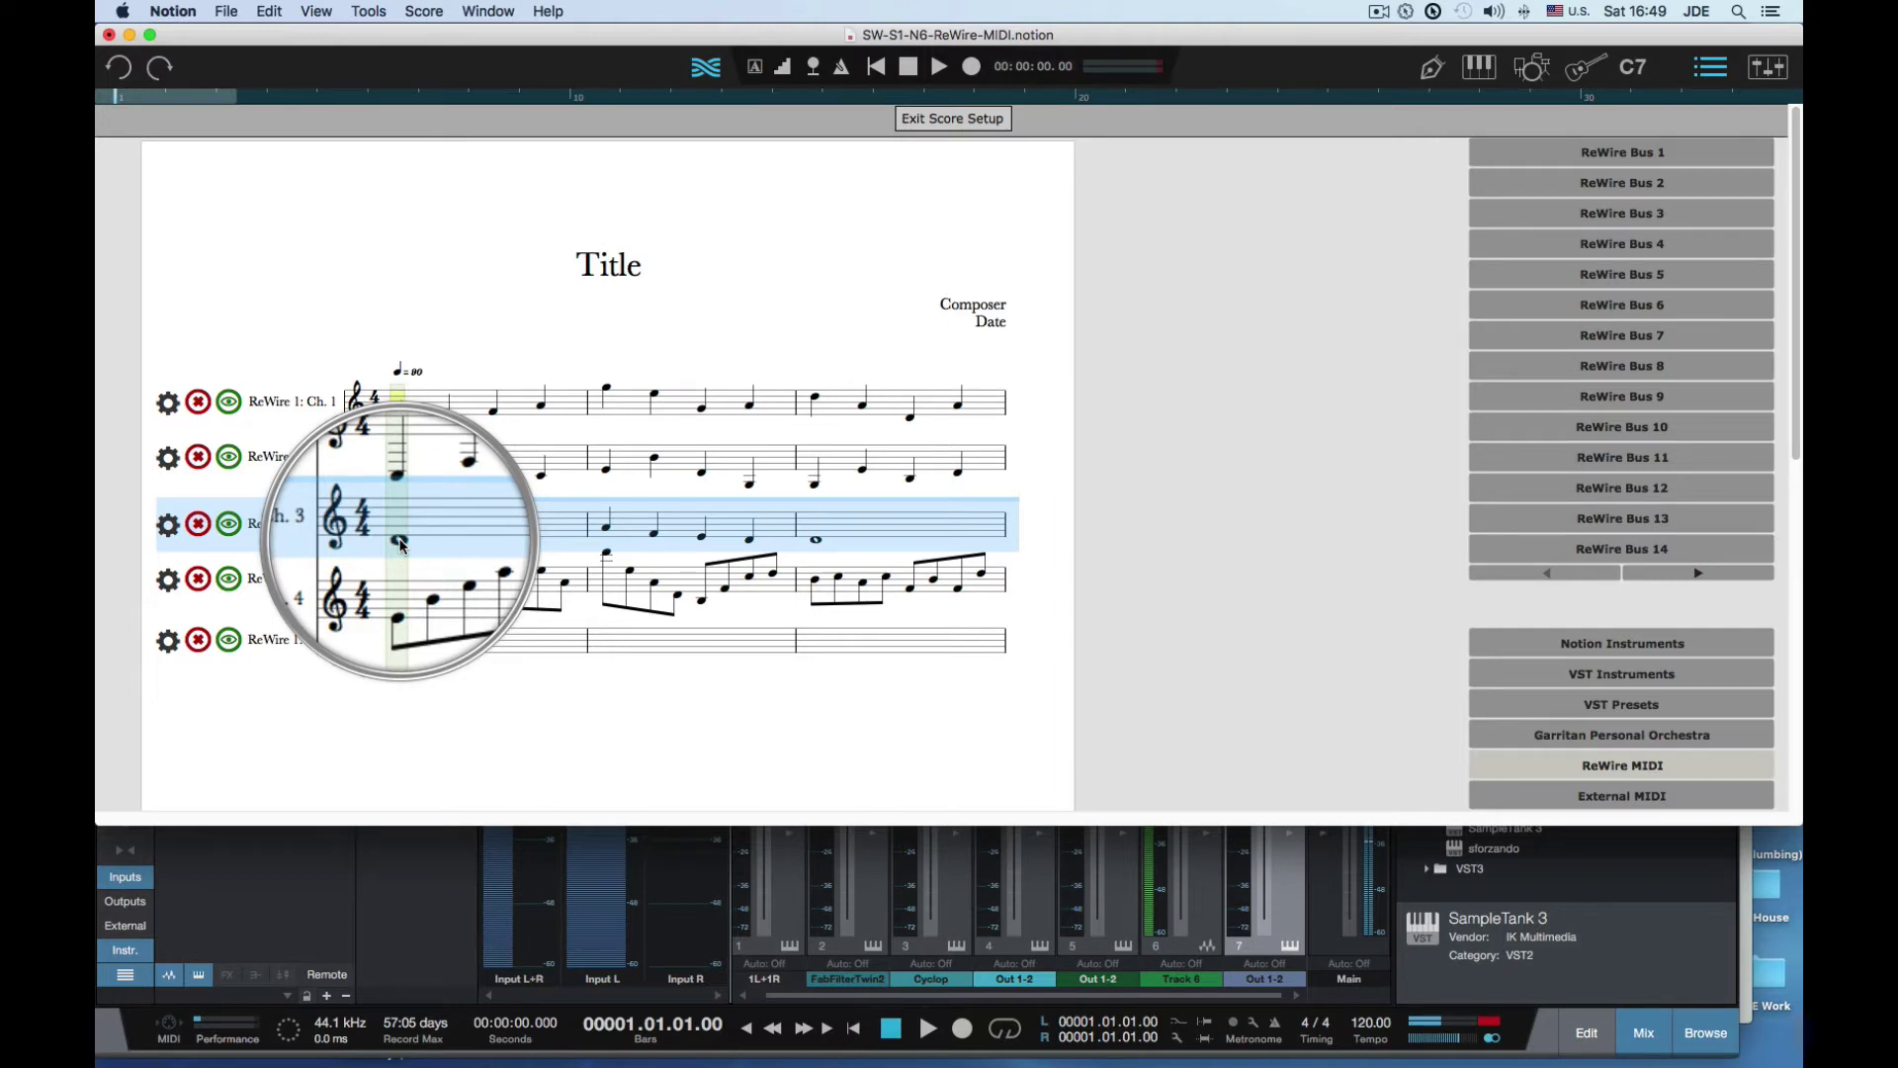
# Leave Score Setup, select Ch1 bars 1–7, and set the paste point at Ch5 bar 1
pyautogui.click(974, 121)
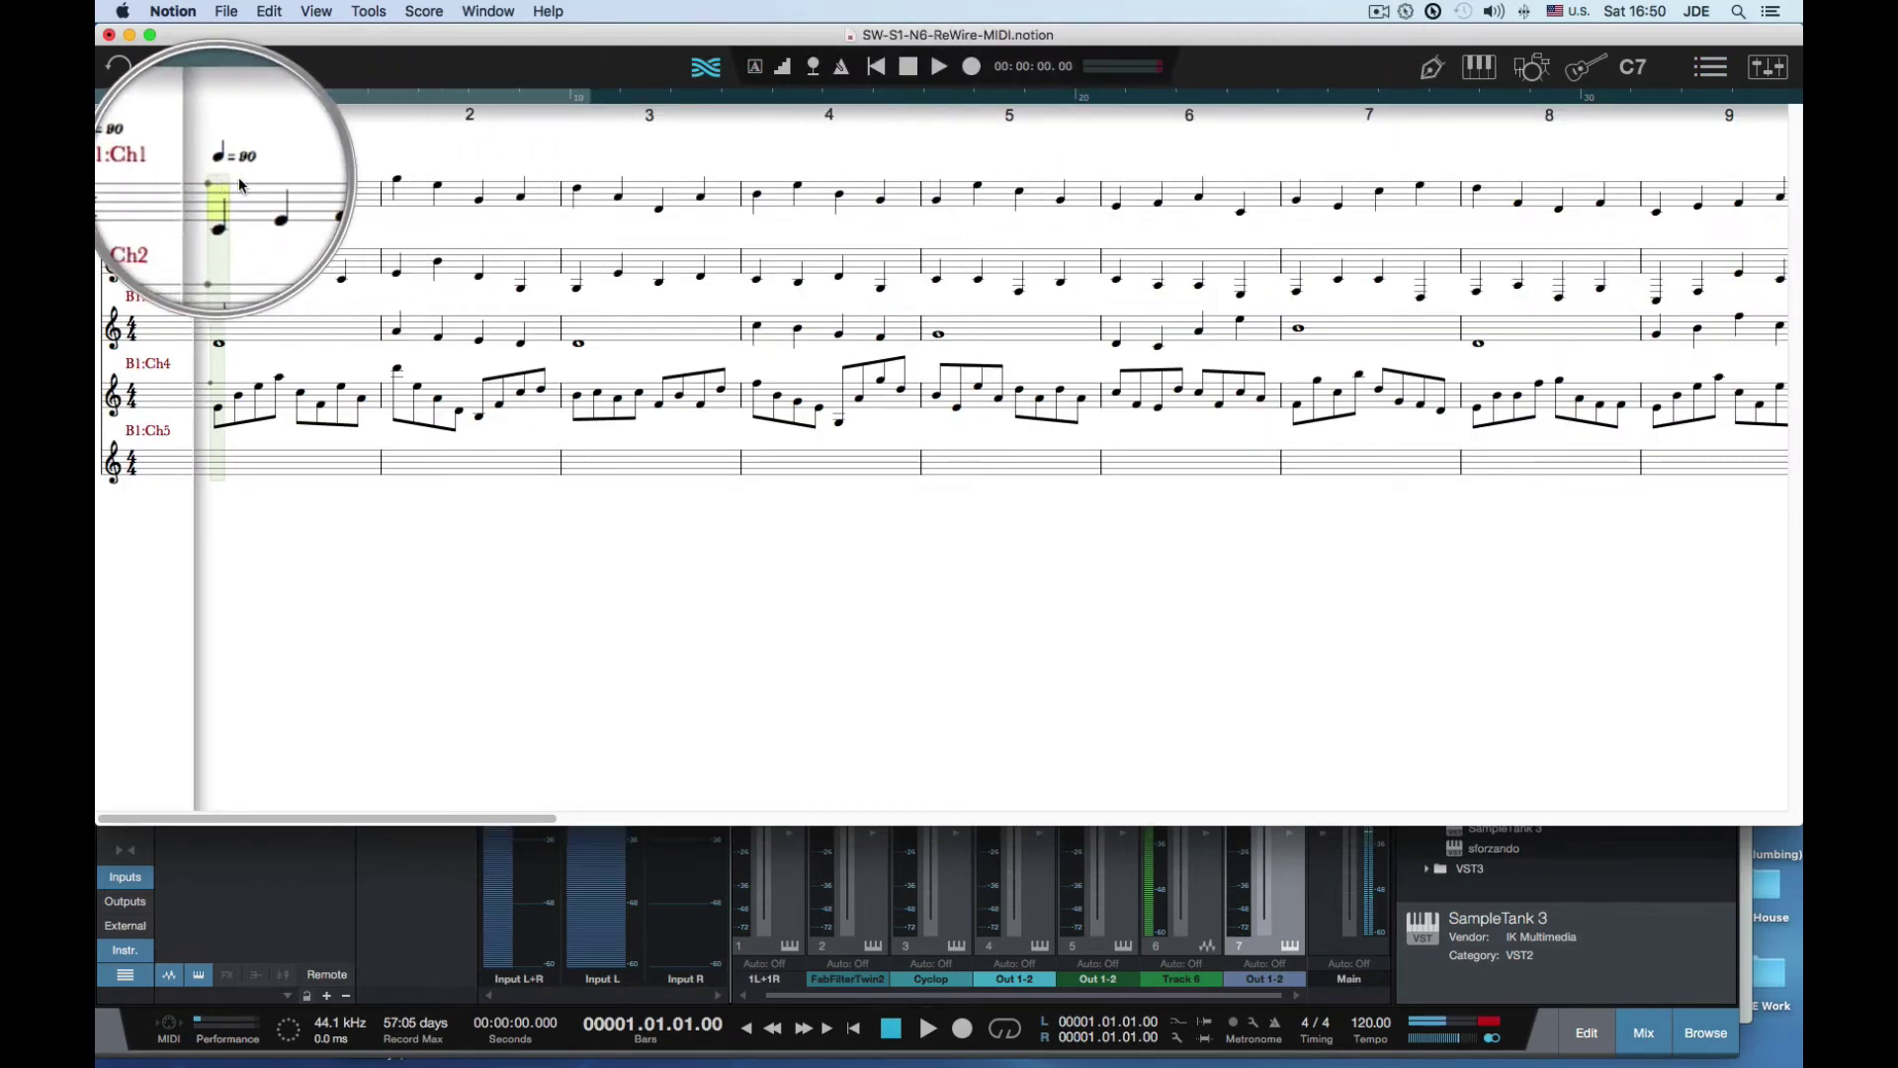
pyautogui.moveTo(227, 188); pyautogui.dragTo(1457, 217)
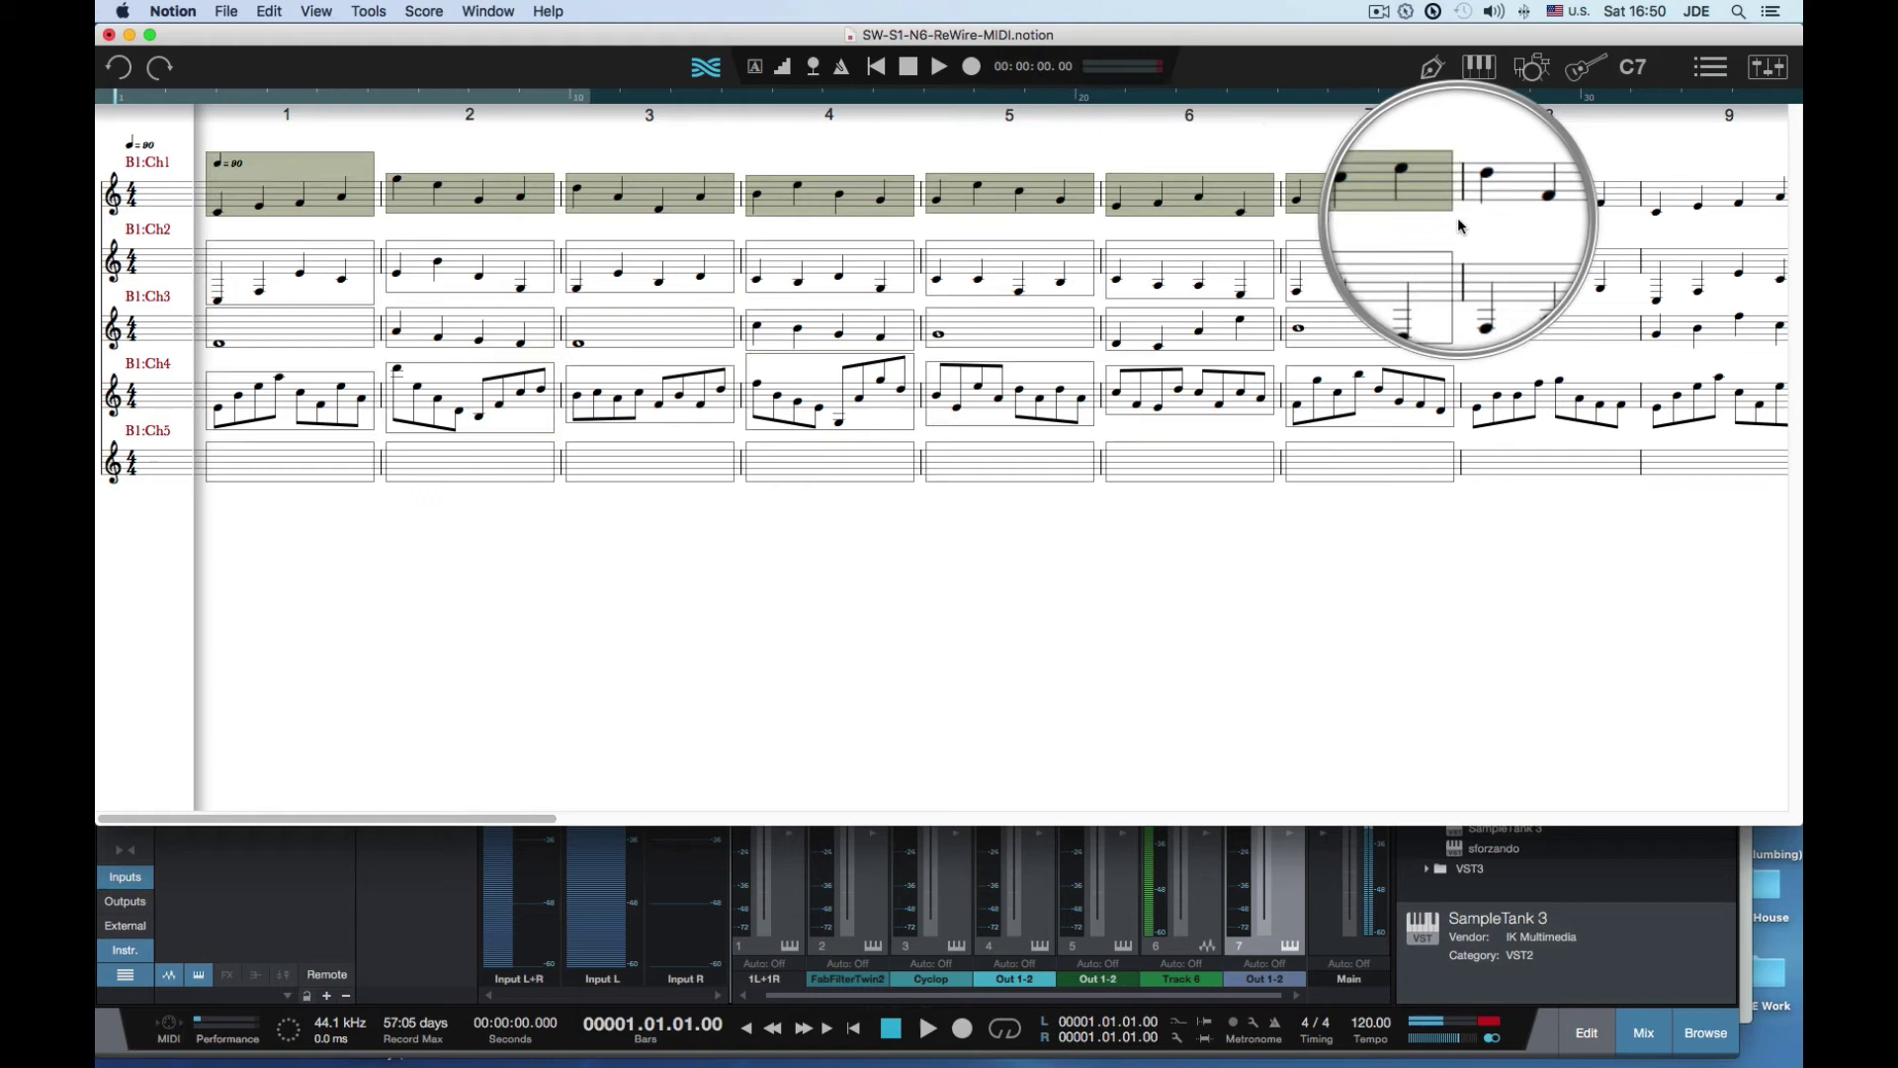
pyautogui.click(222, 477)
# Paste the copied bars into Ch5 at bars 1, 8, 15, 22 and 29
pyautogui.press('super+v')
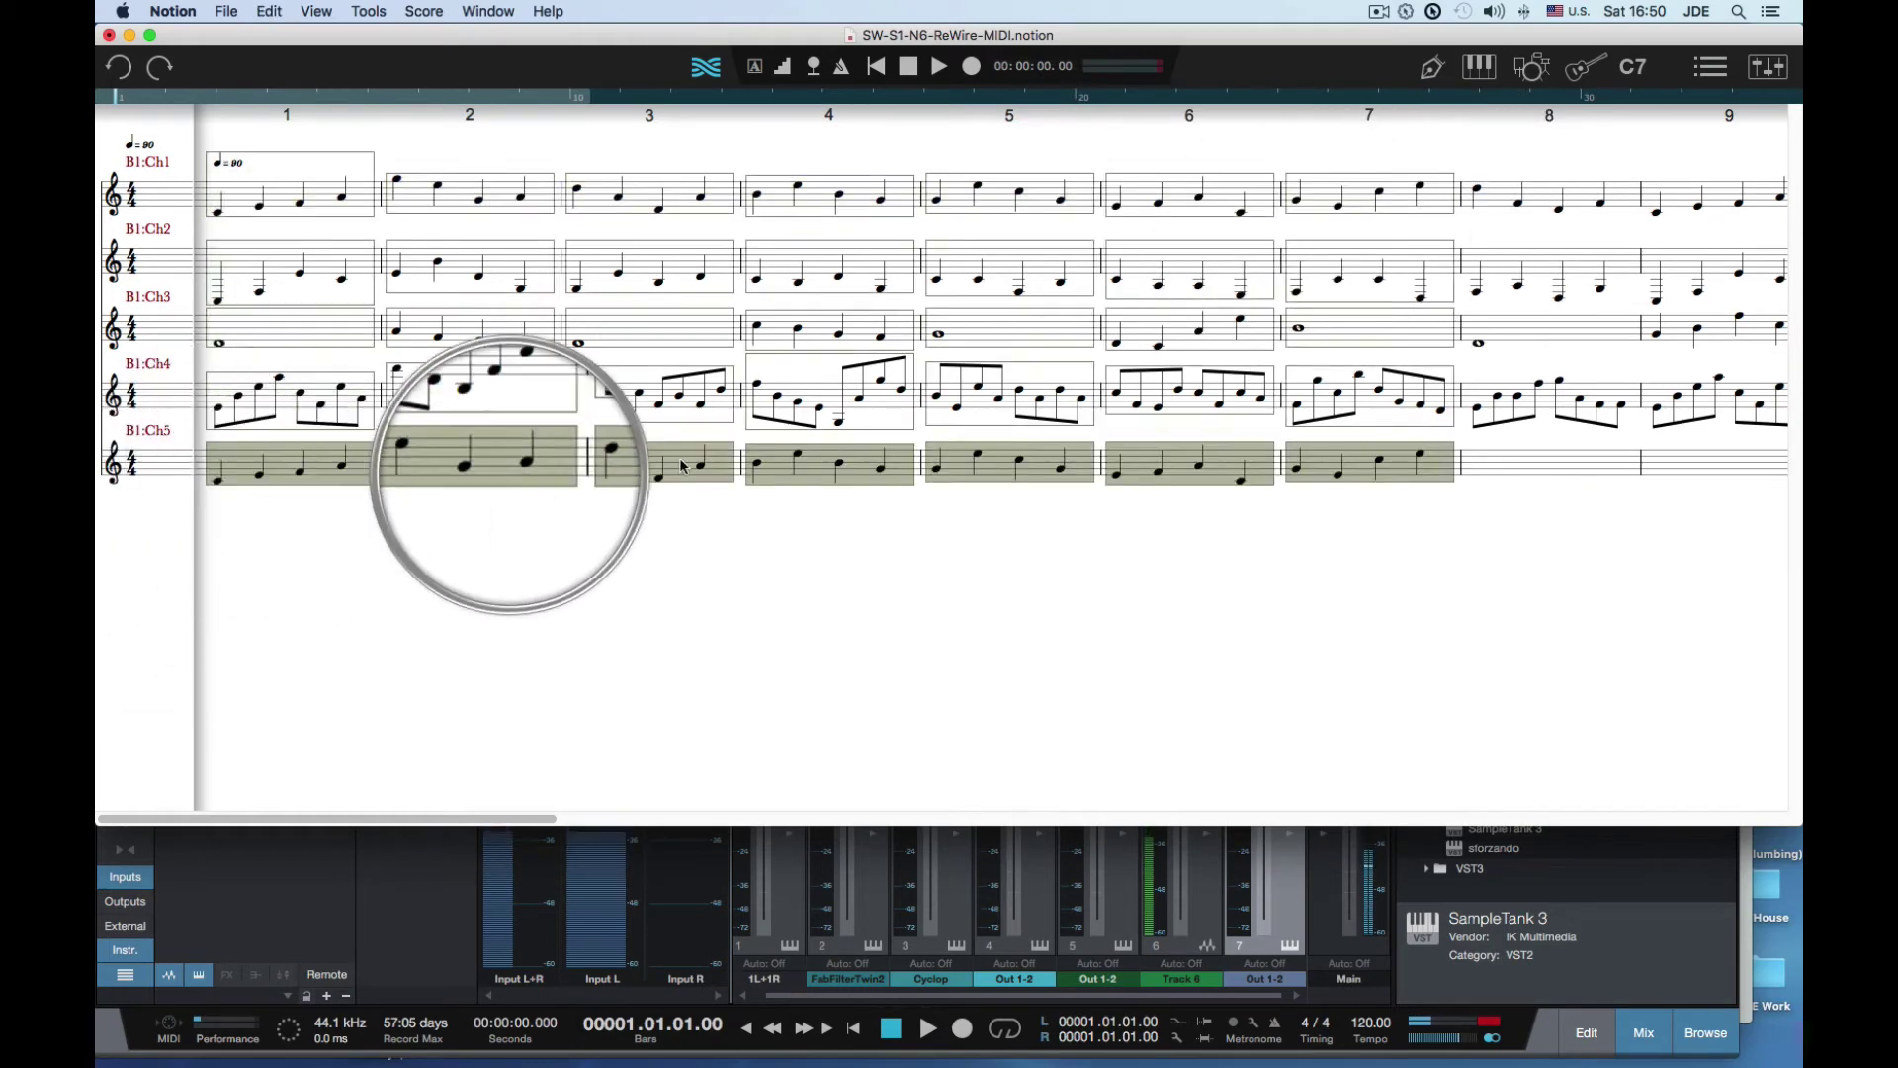
pyautogui.press('Right')
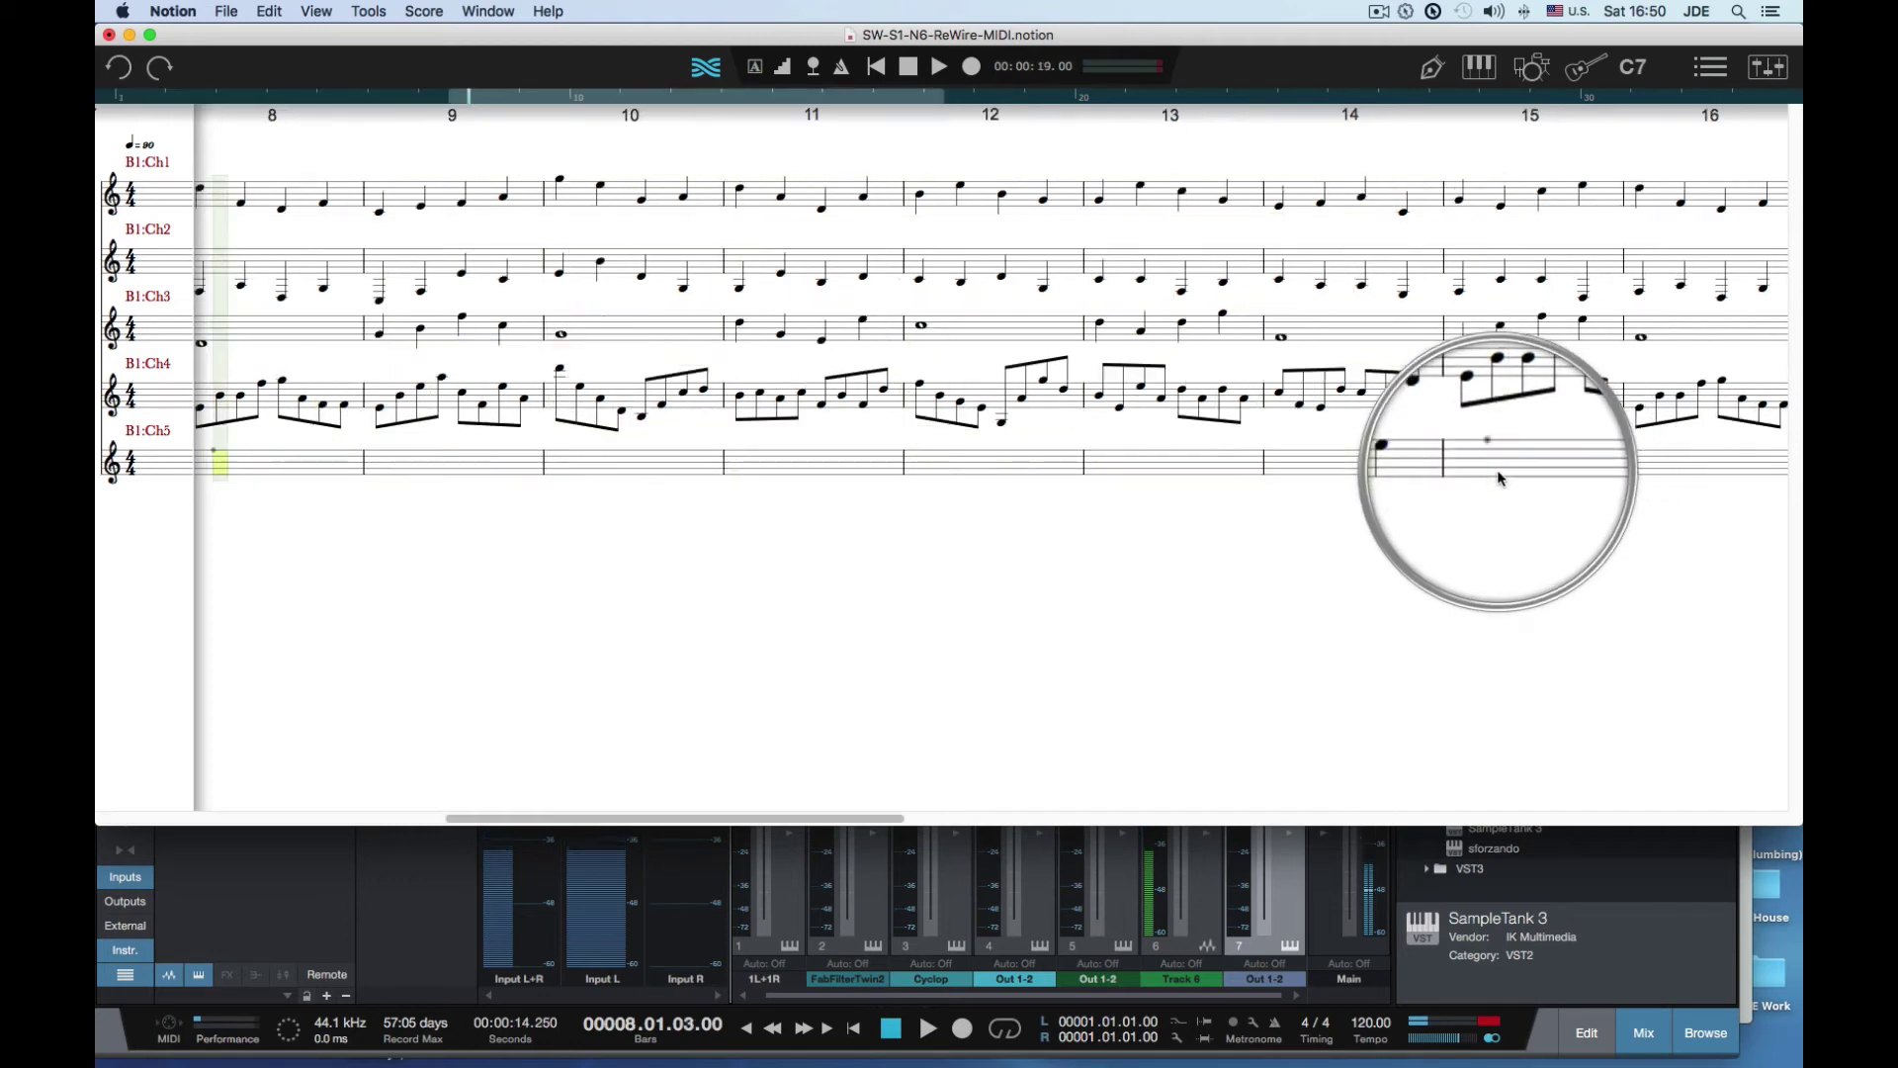
pyautogui.press('super+v')
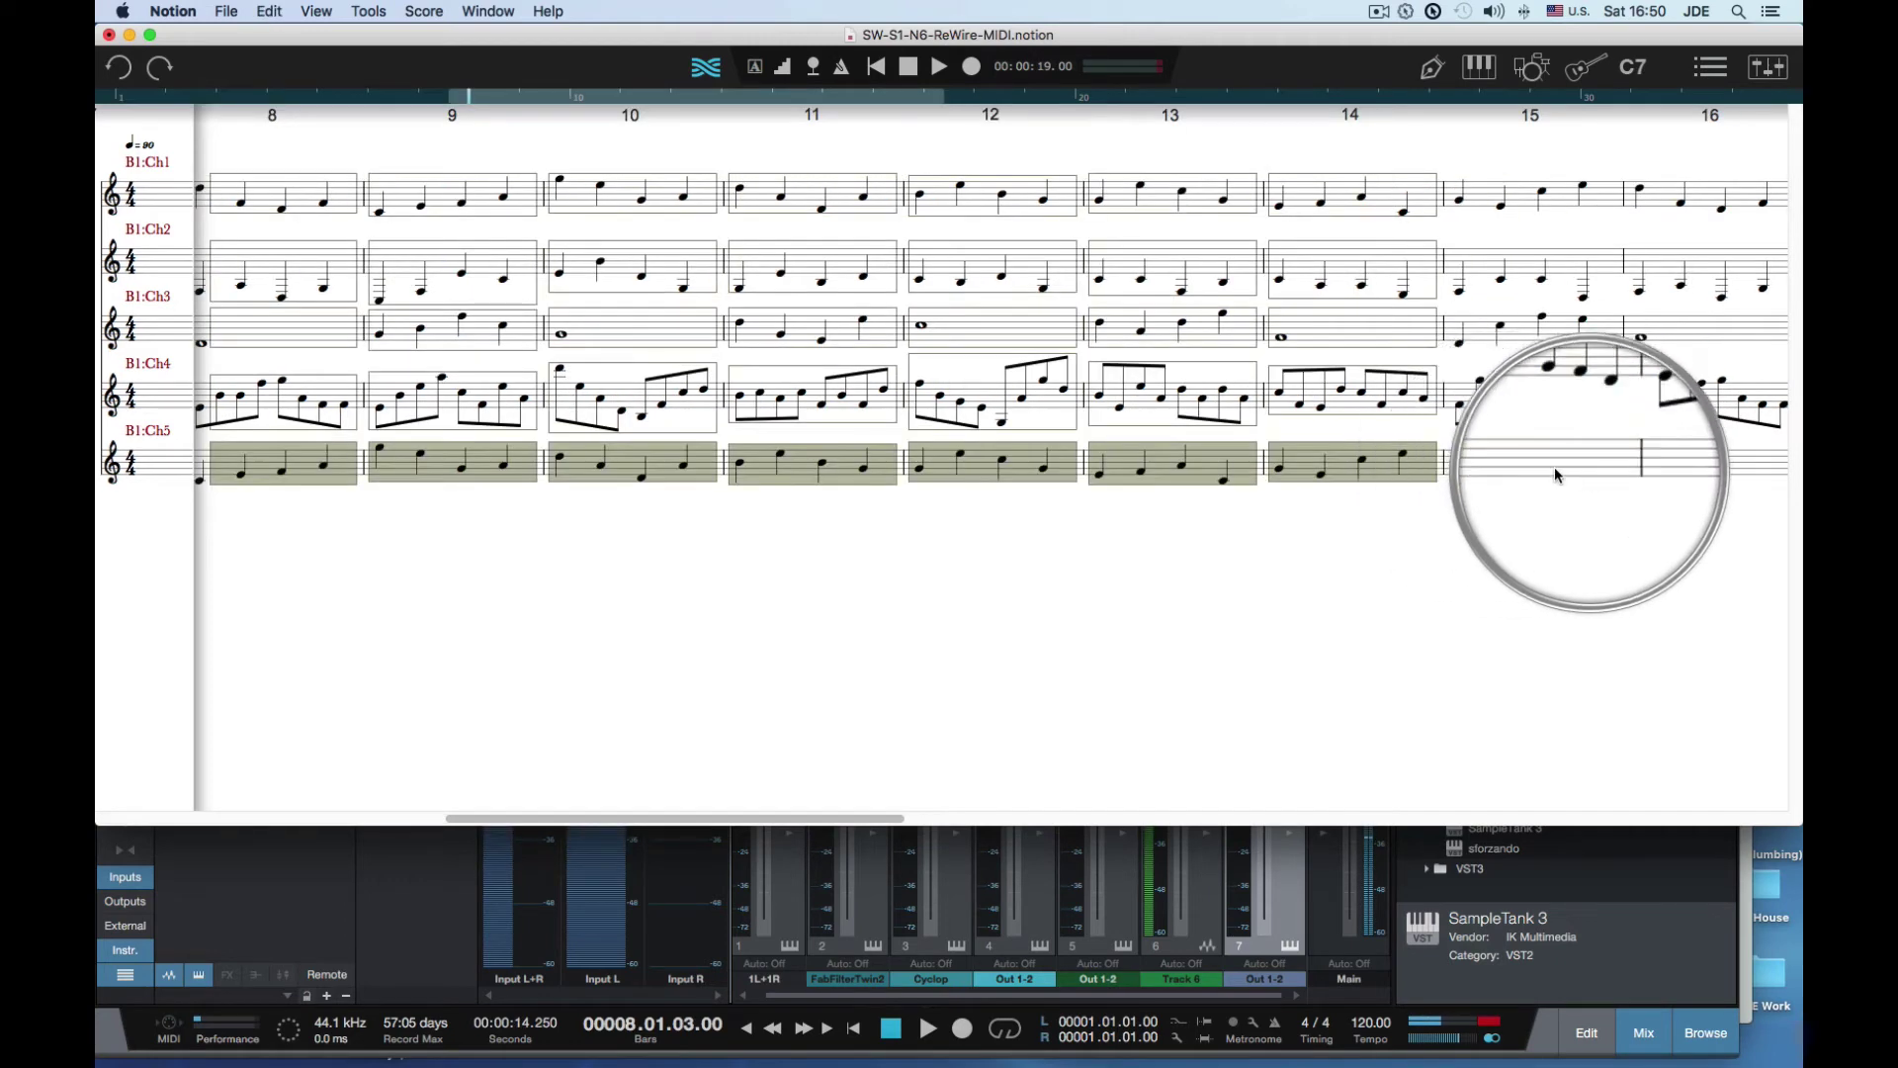
pyautogui.press('Right')
pyautogui.press('super+v')
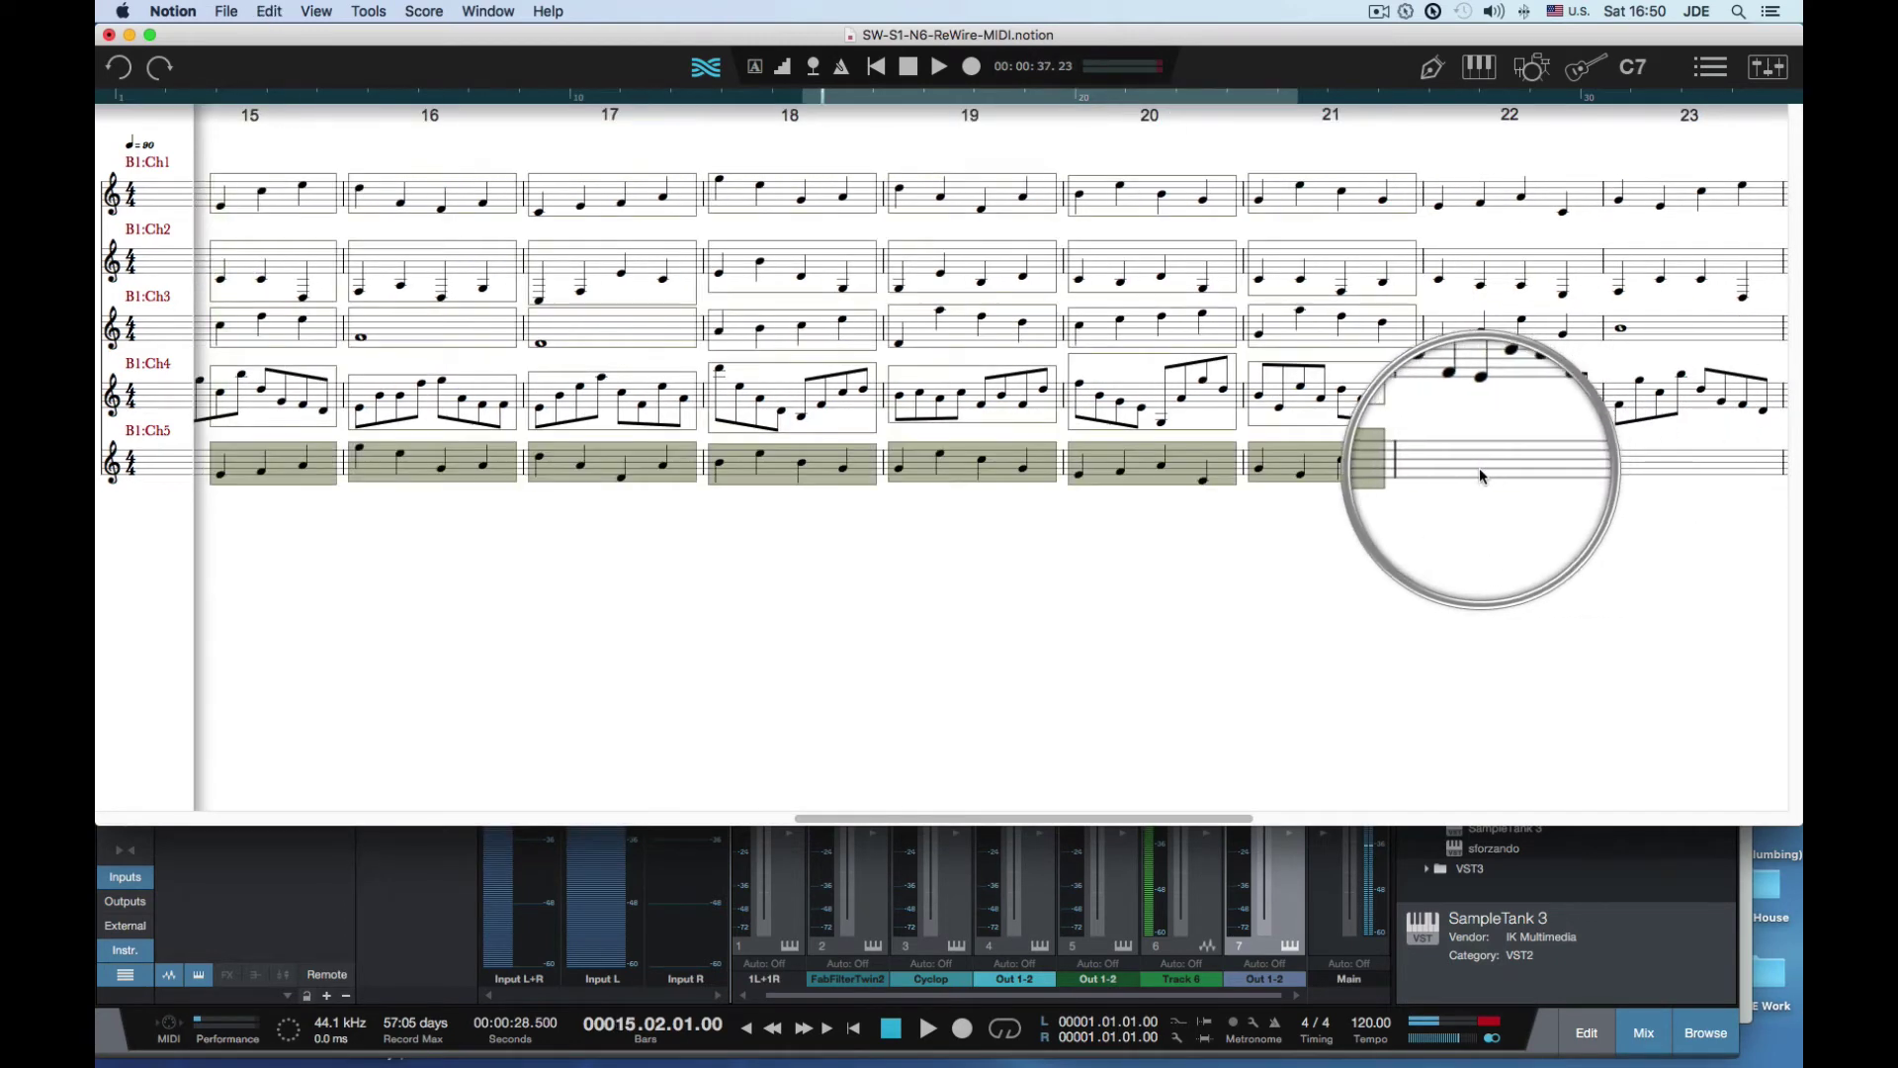
pyautogui.press('Right')
pyautogui.press('super+v')
pyautogui.press('Right')
pyautogui.press('super+v')
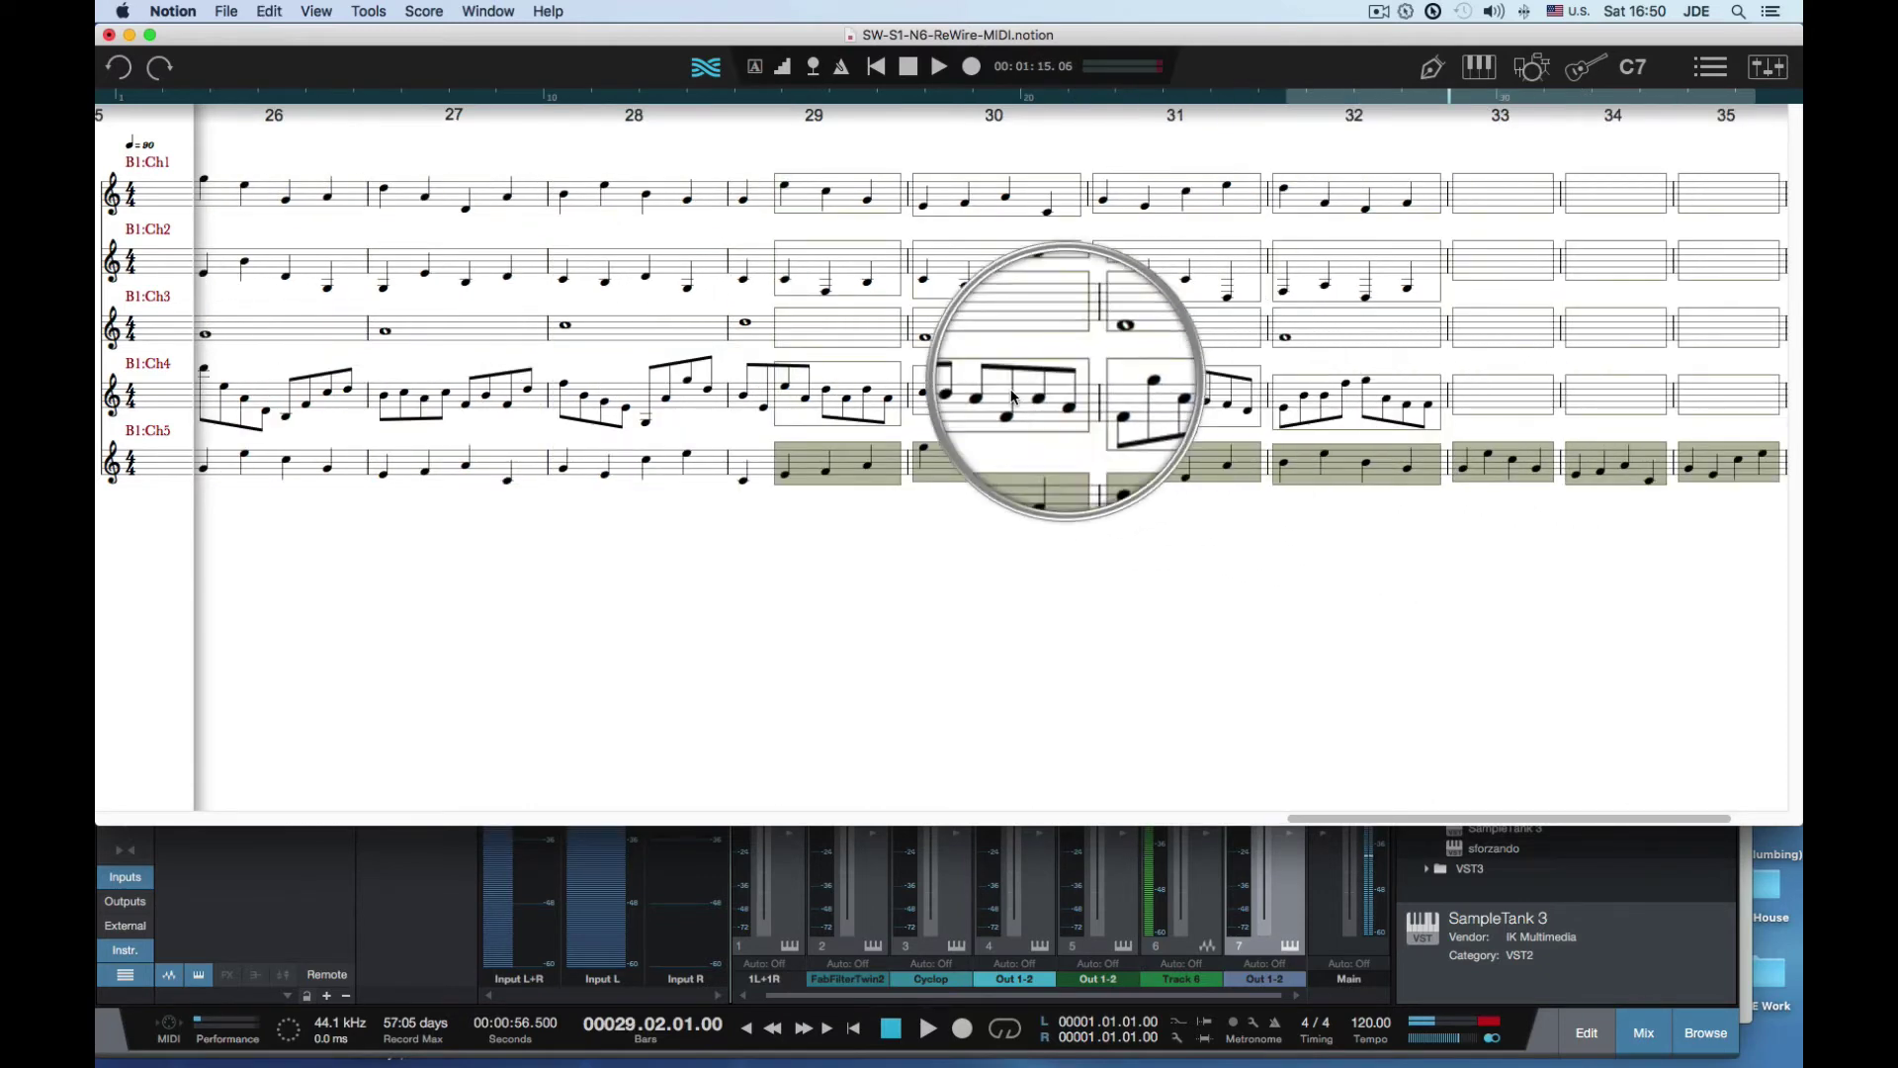
# Set the Ch. 5 staff's transposition to One octave, Lower in Score Setup
pyautogui.click(1713, 69)
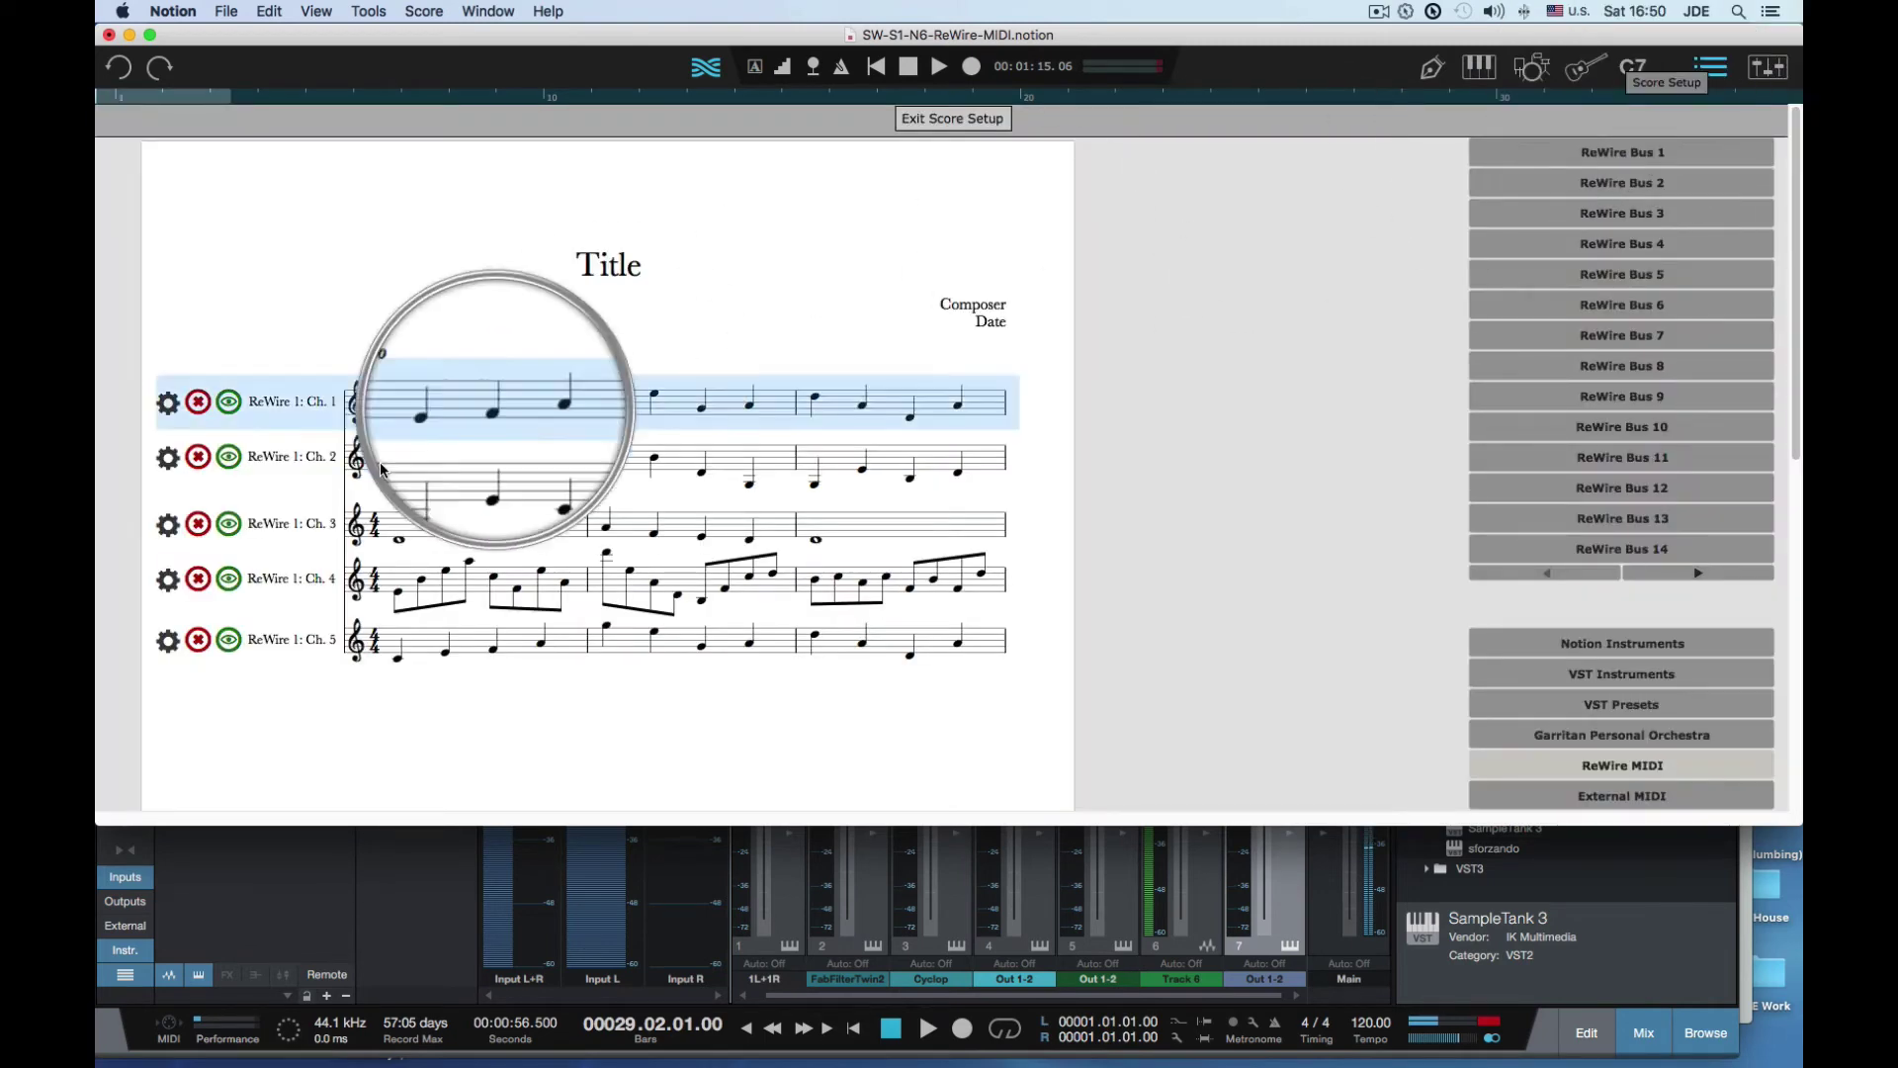
pyautogui.click(168, 642)
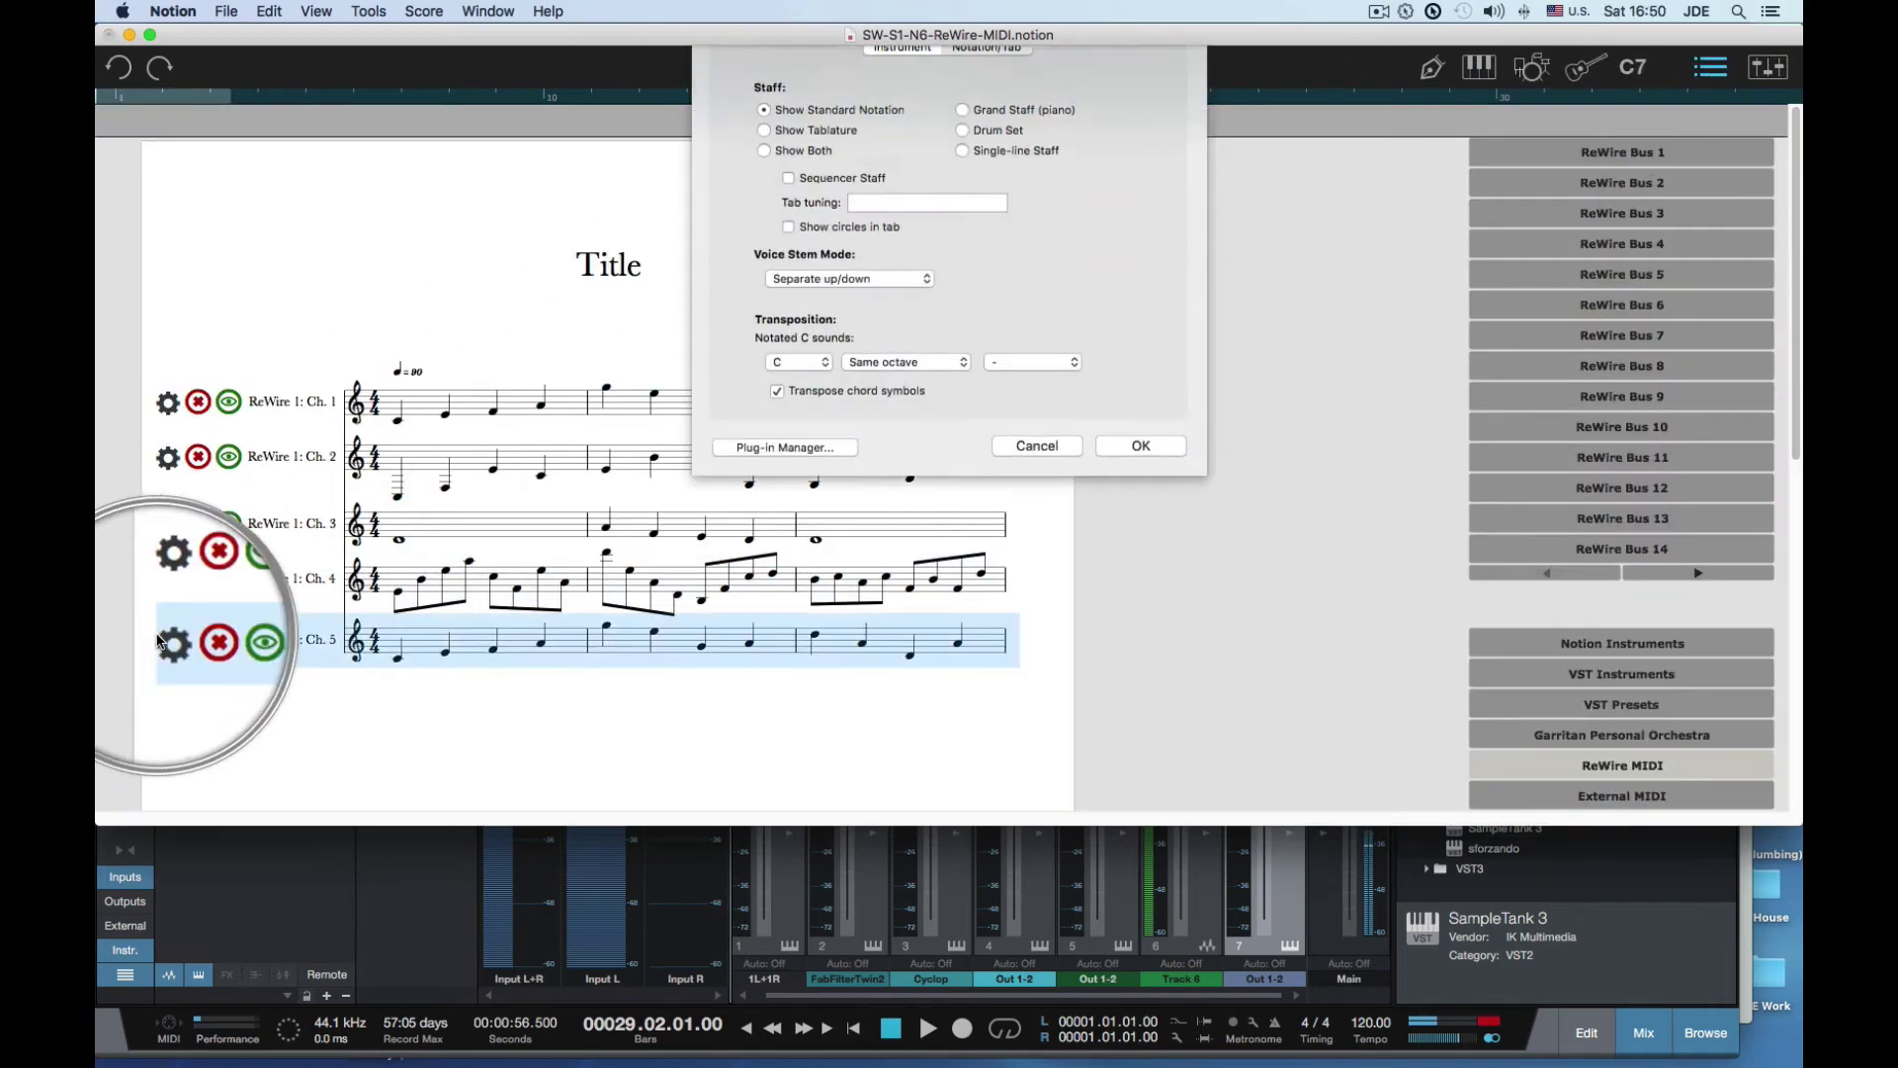
pyautogui.click(957, 394)
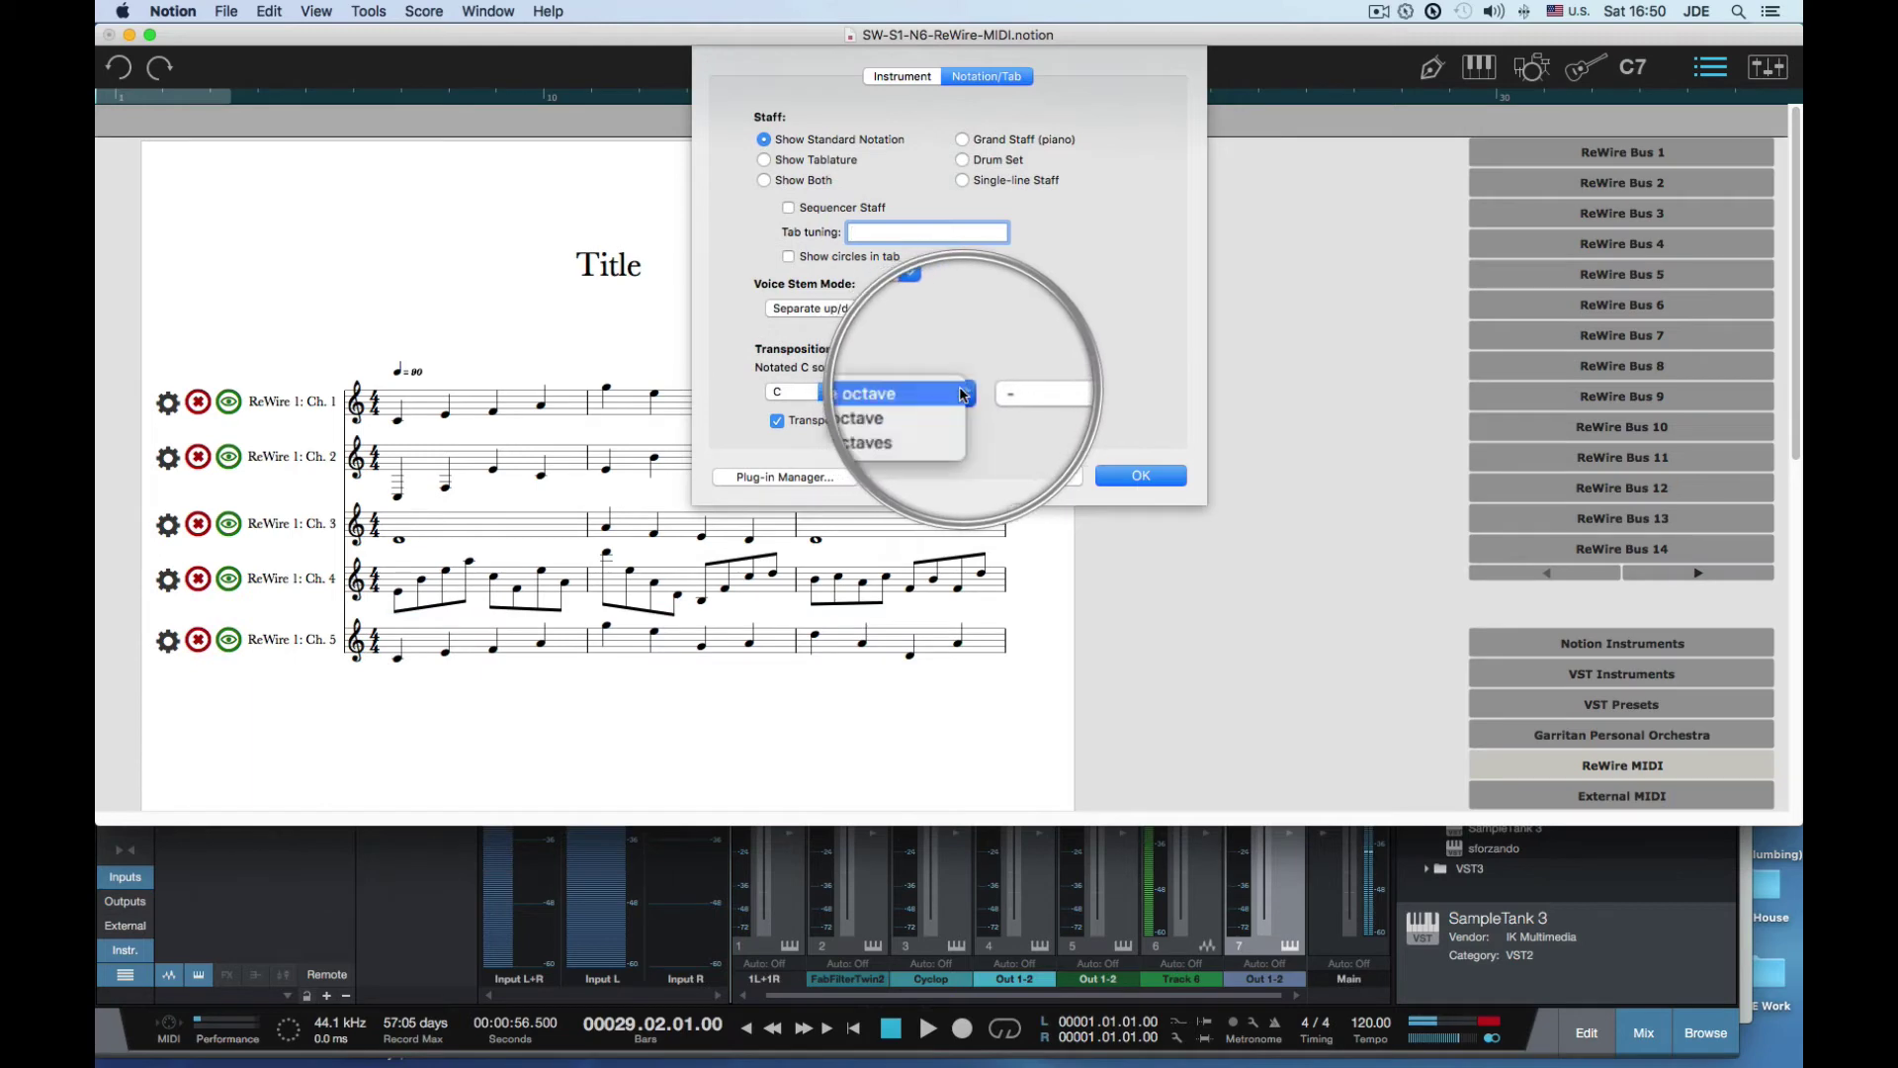
pyautogui.click(905, 417)
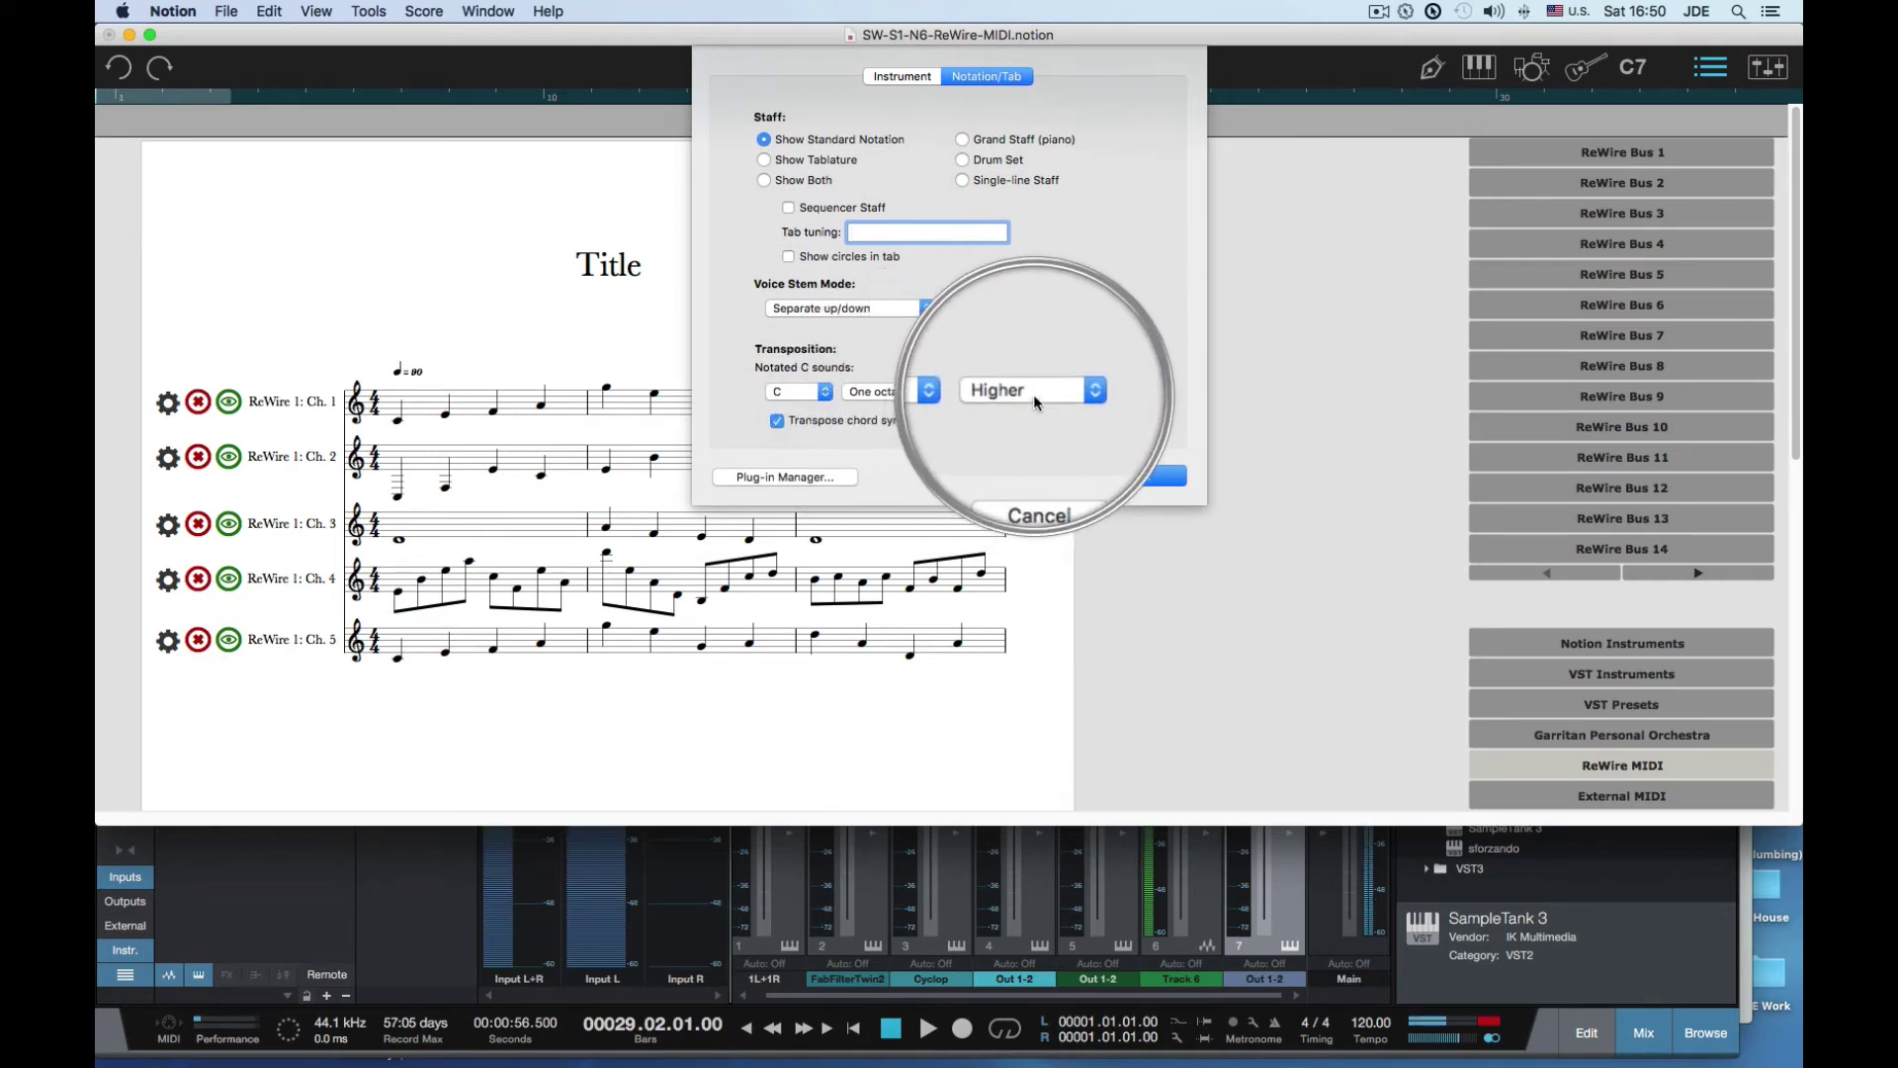
pyautogui.click(1034, 394)
pyautogui.click(1023, 409)
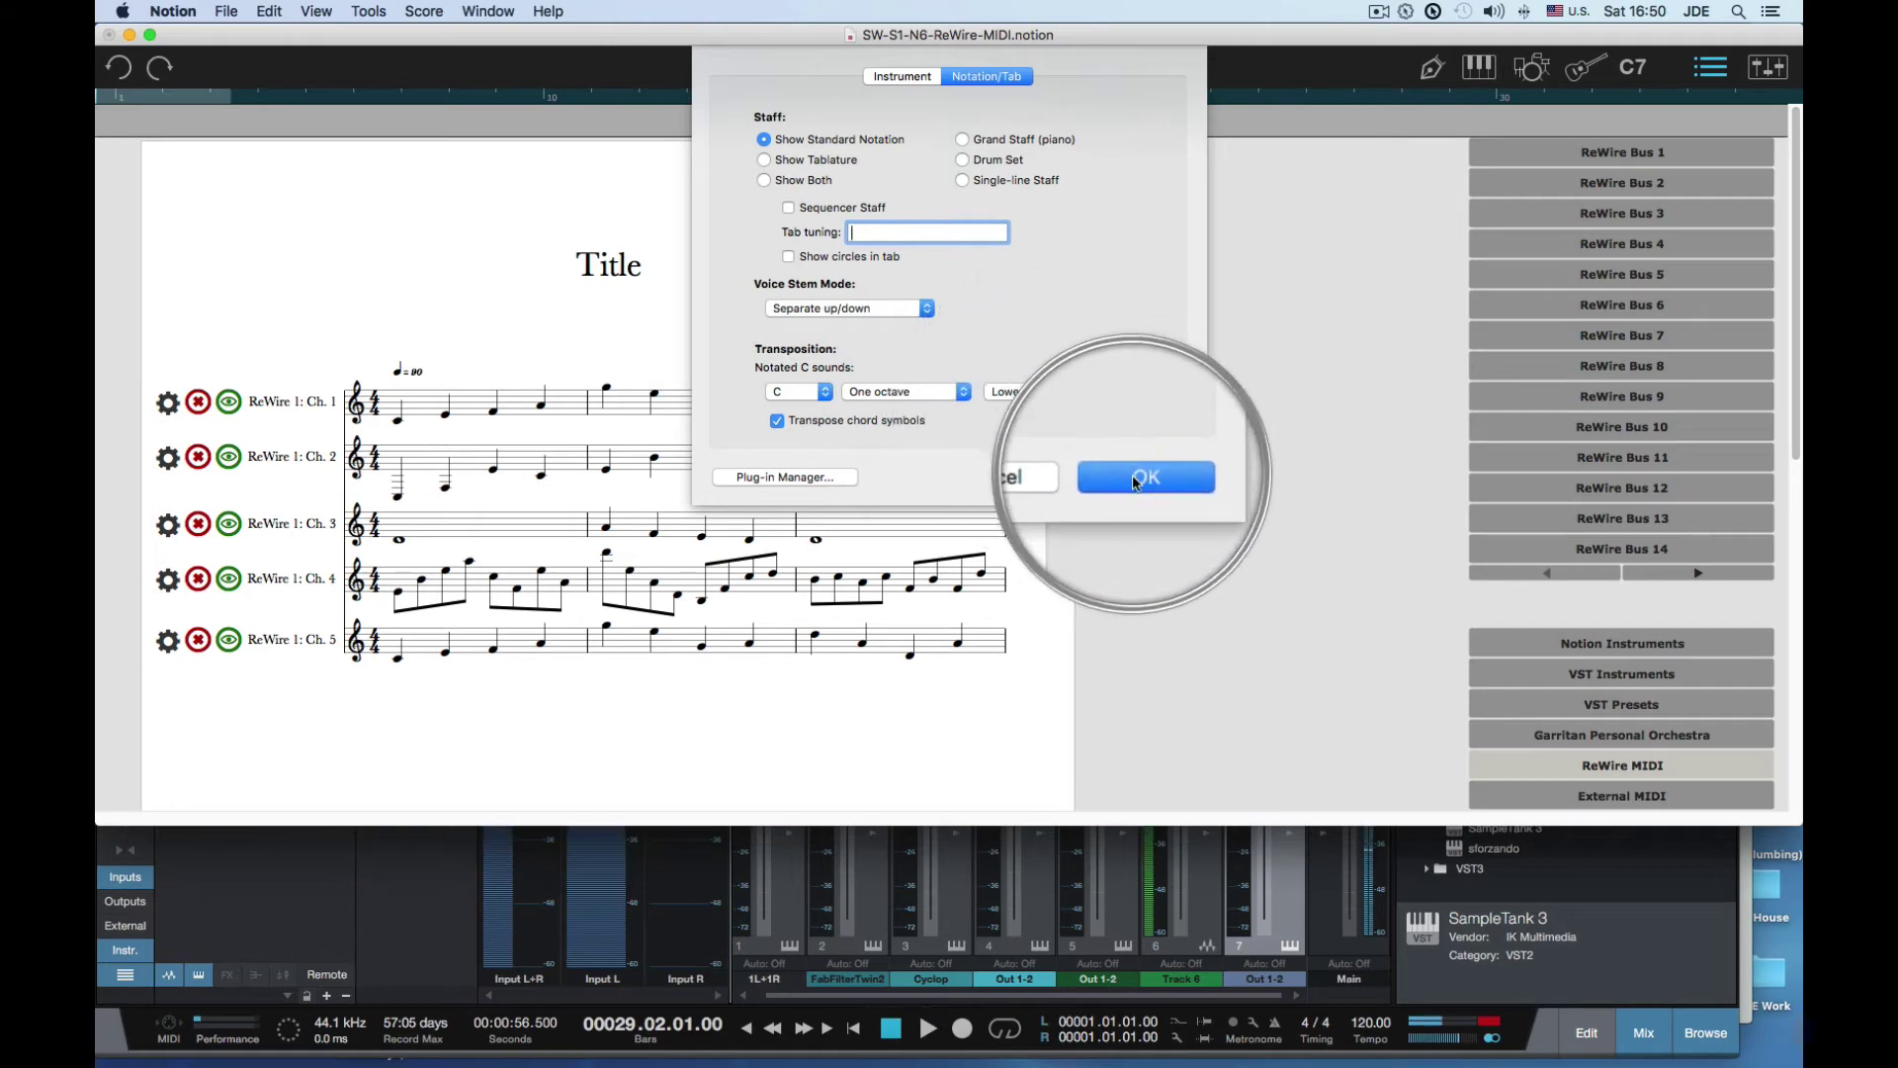
pyautogui.click(1131, 475)
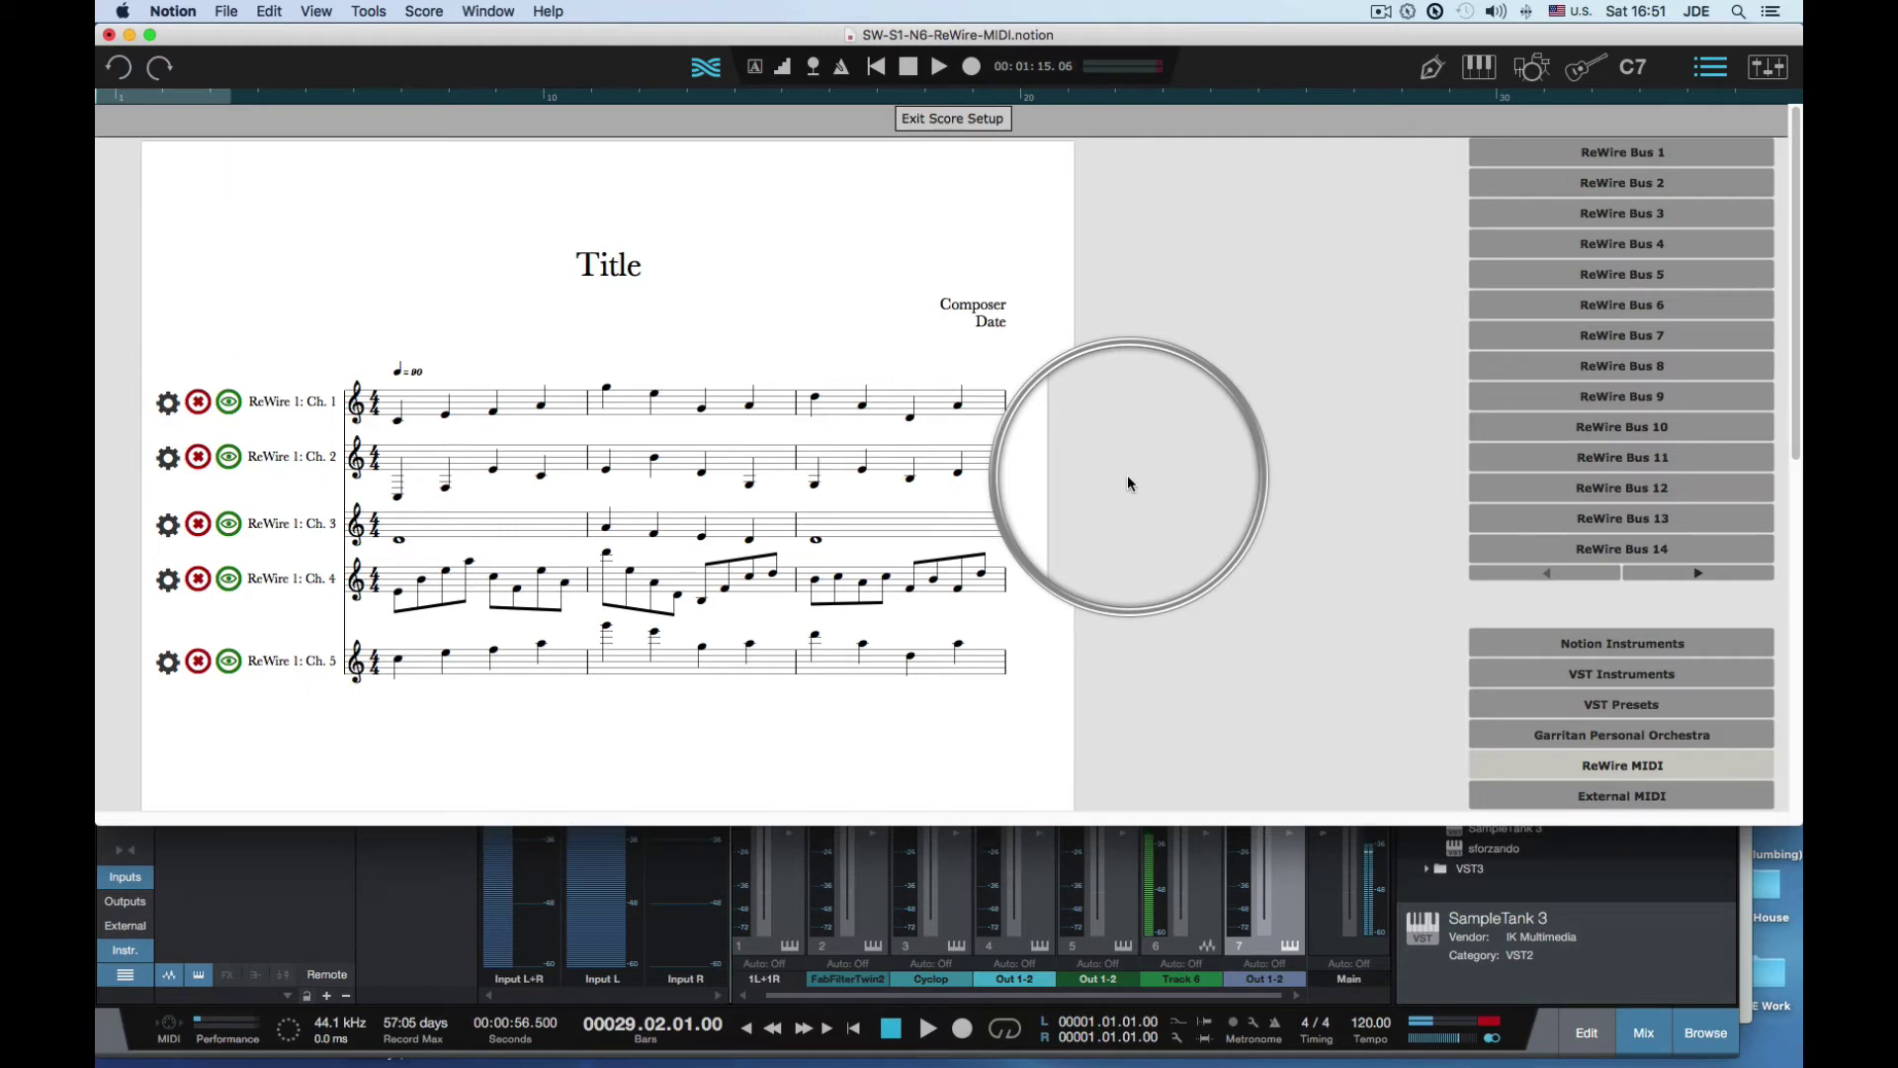
# Exit Score Setup to view all five staves from bar 1
pyautogui.click(919, 121)
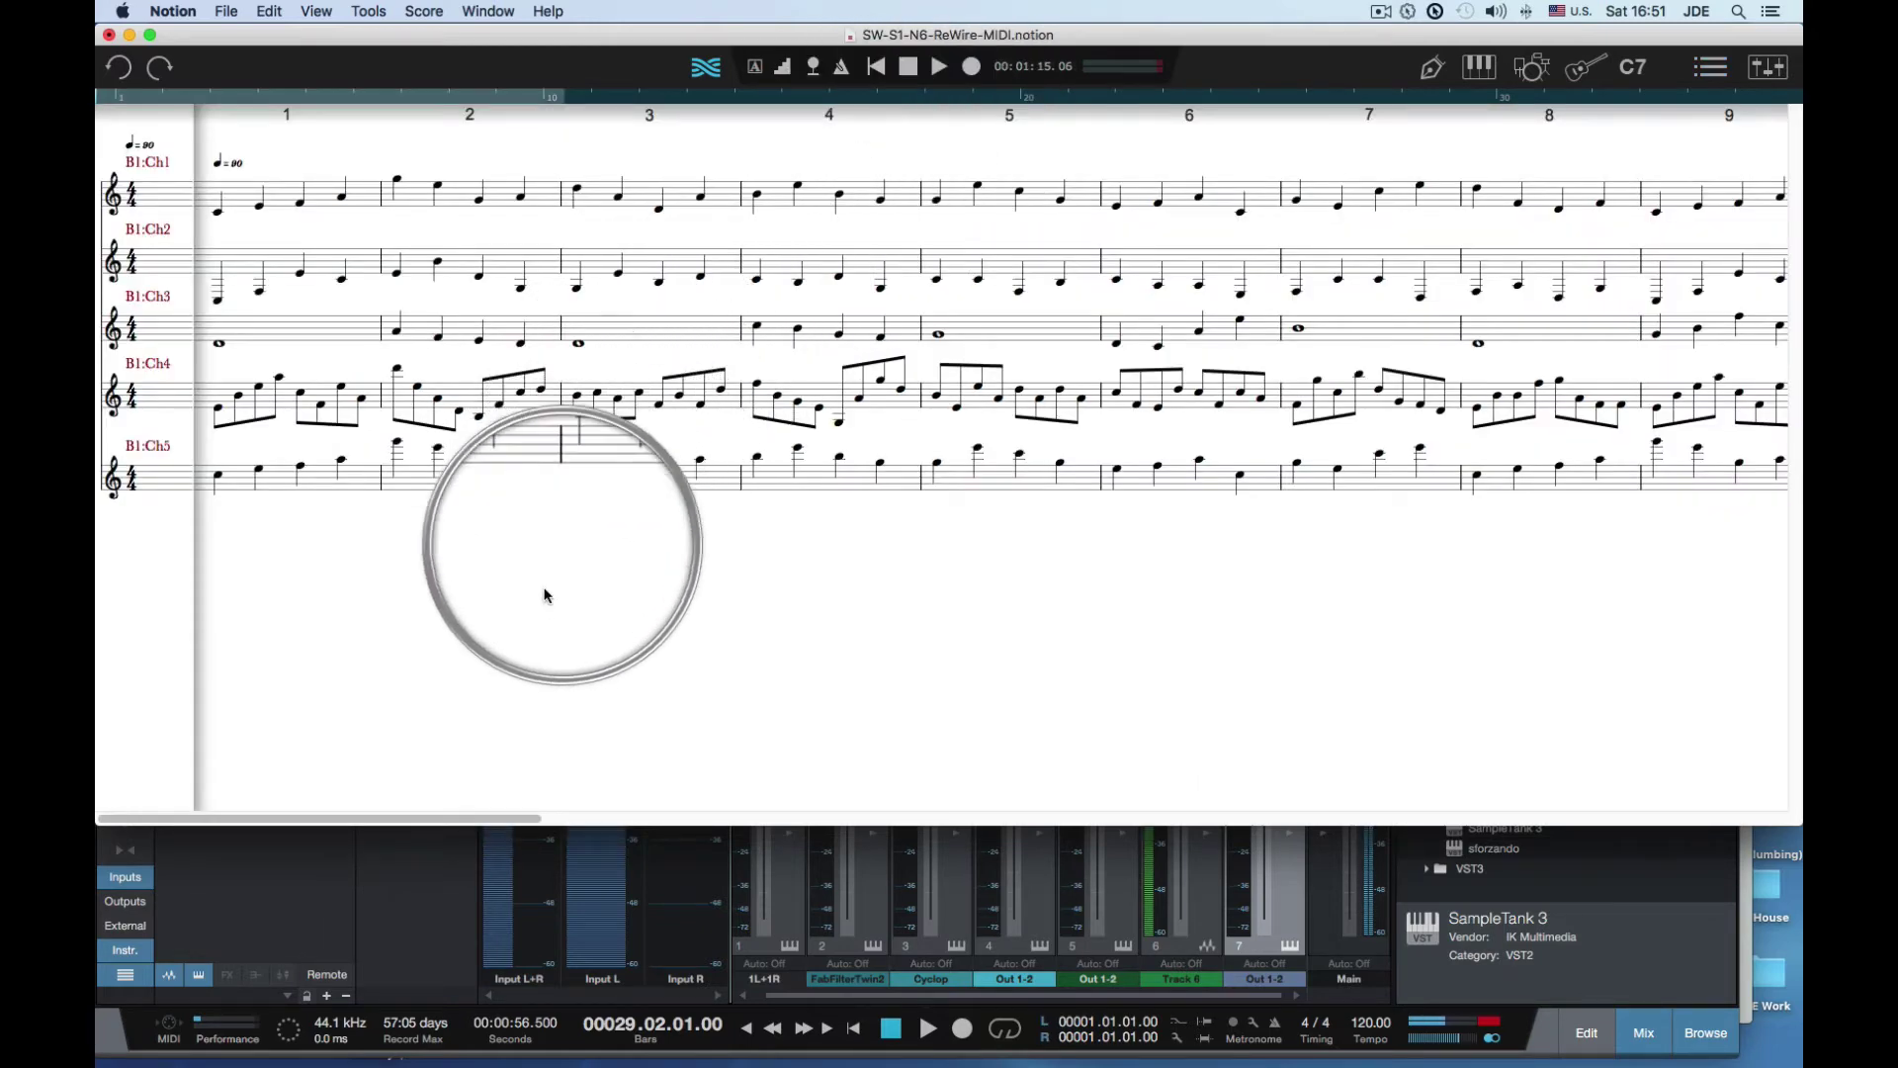
pyautogui.click(338, 869)
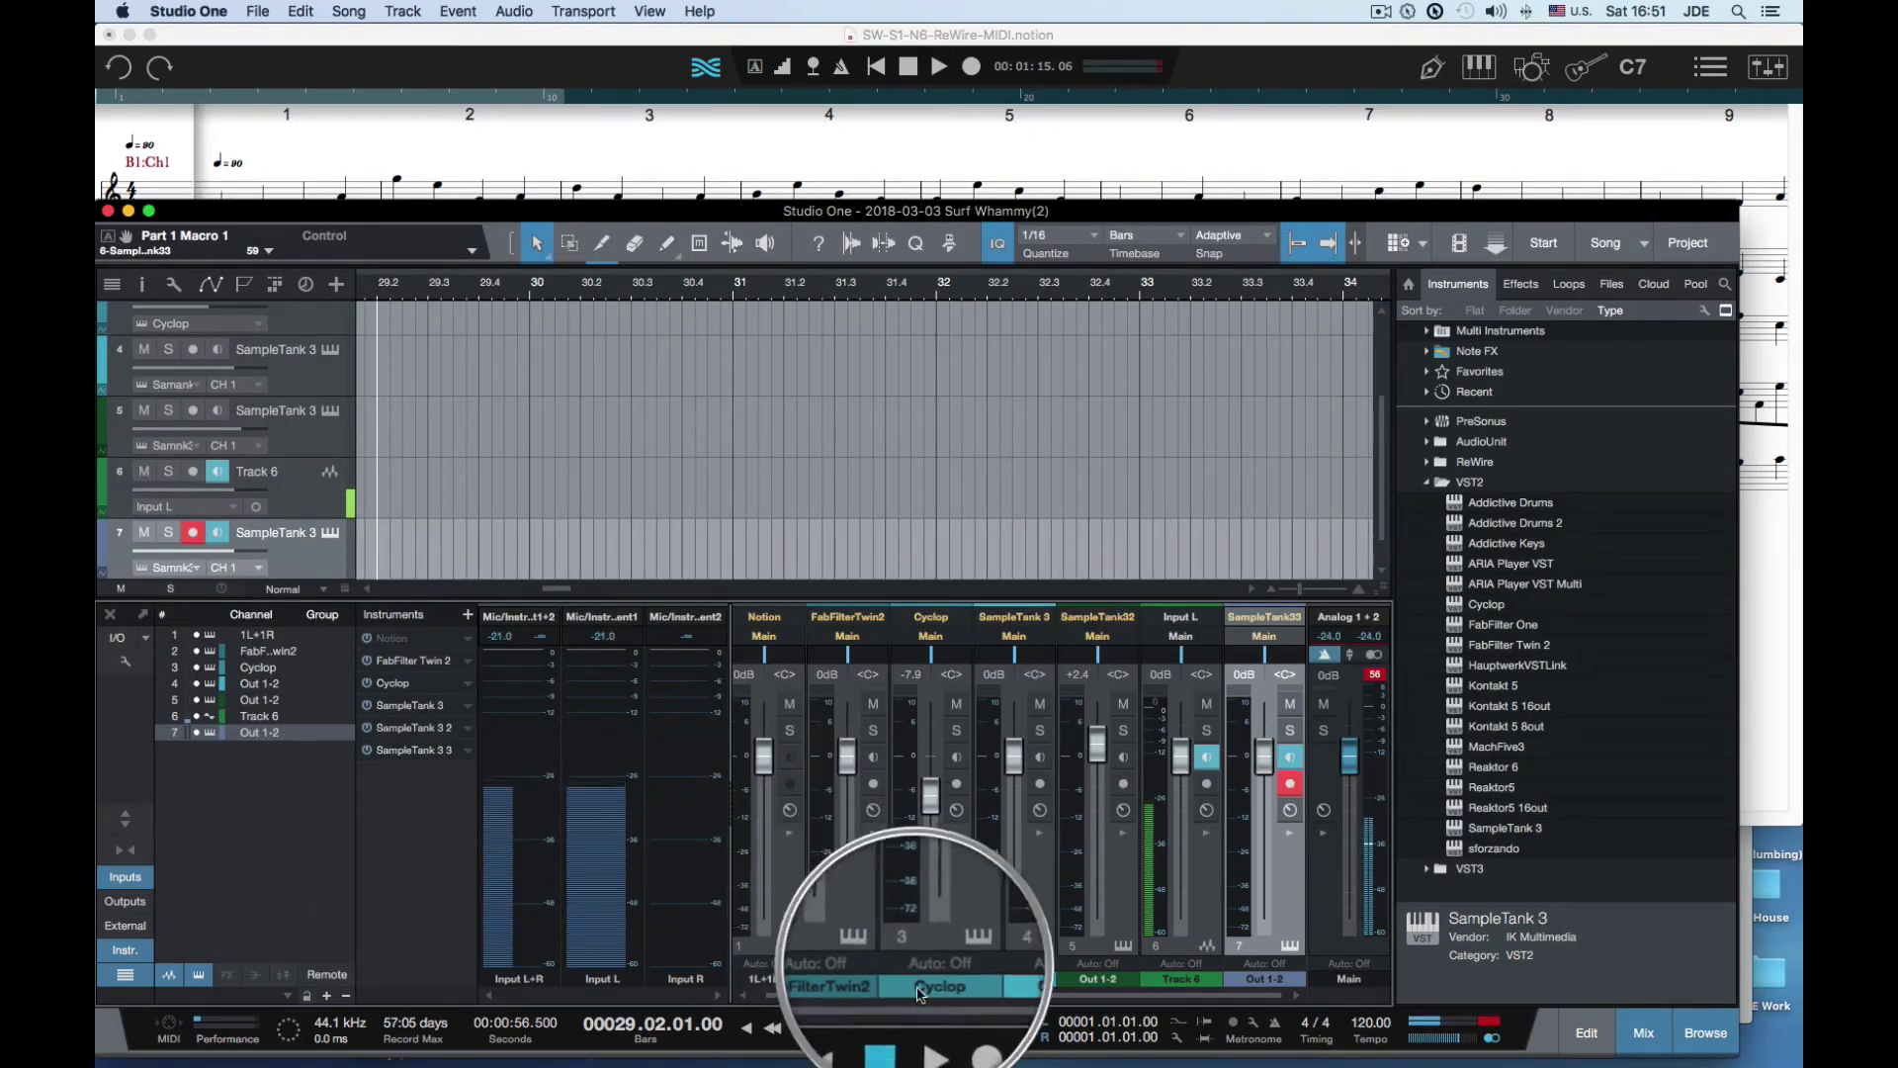
pyautogui.click(929, 1031)
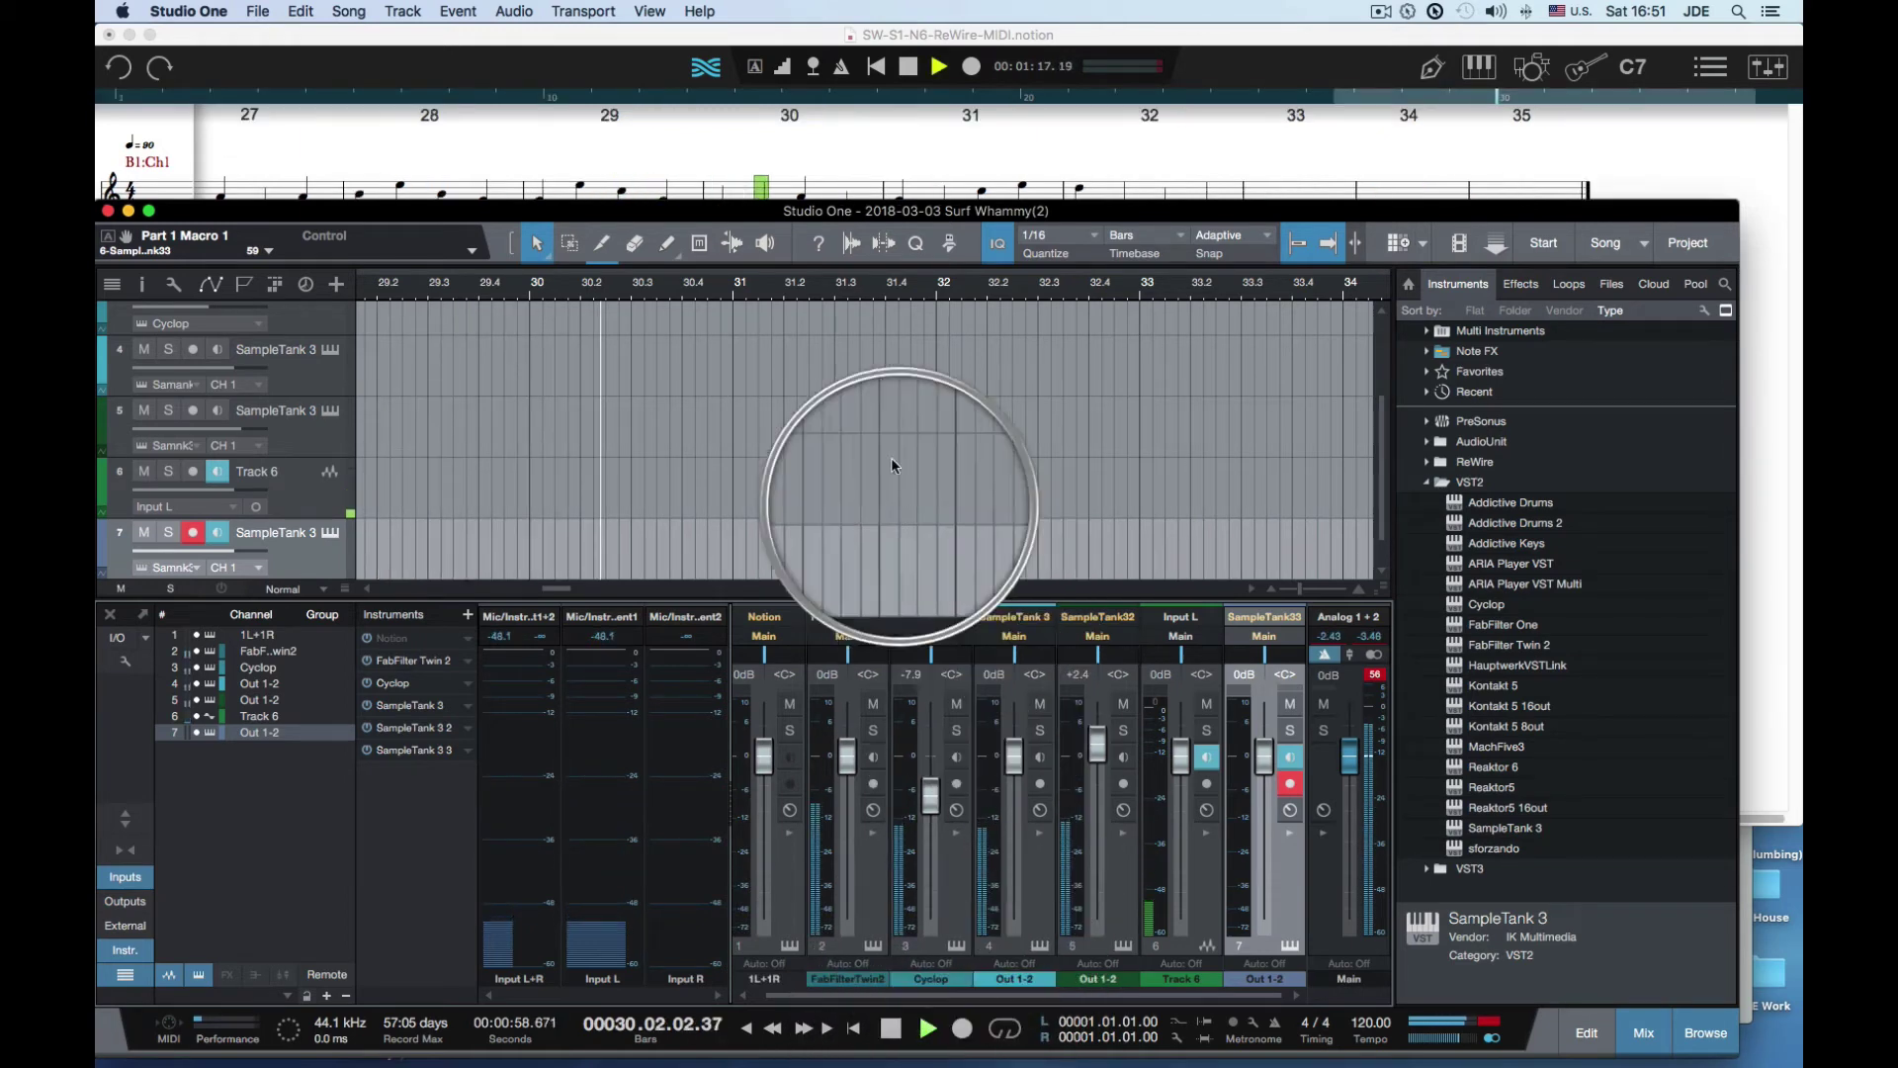
pyautogui.click(735, 164)
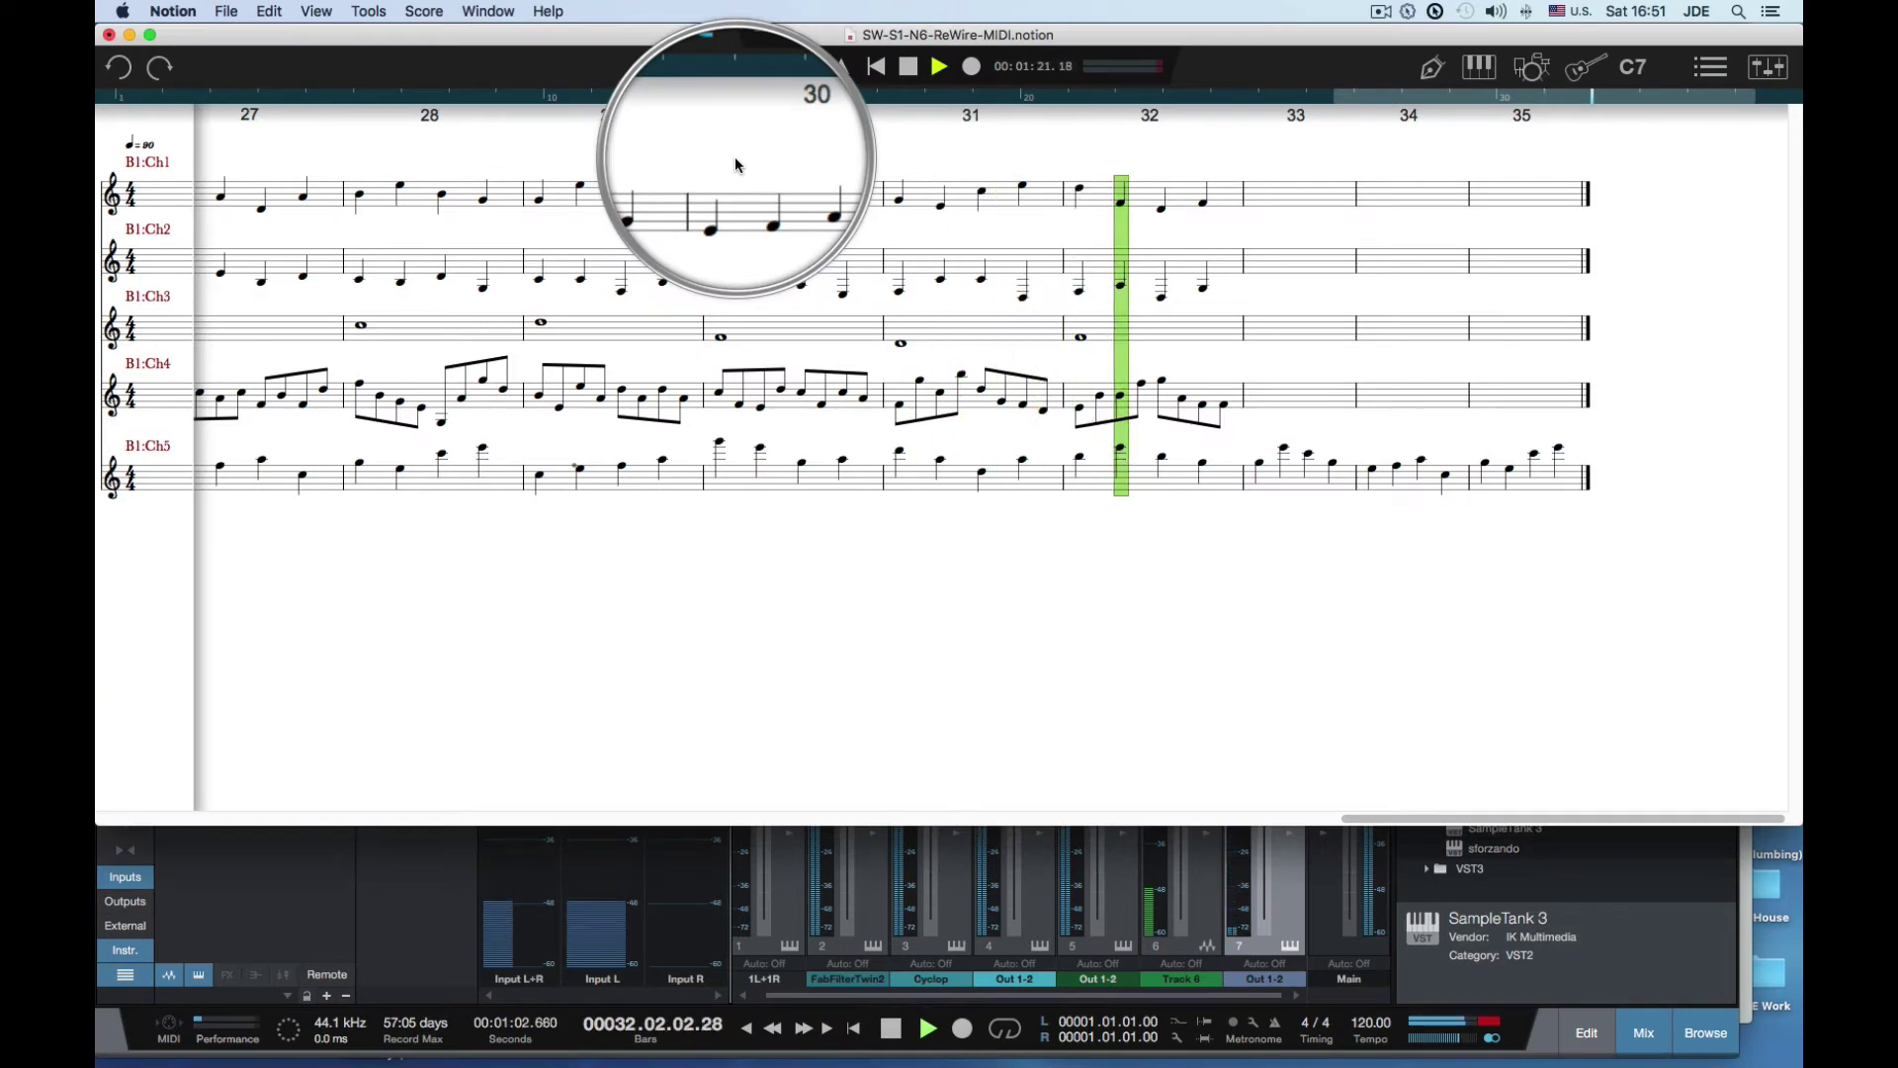
pyautogui.click(906, 69)
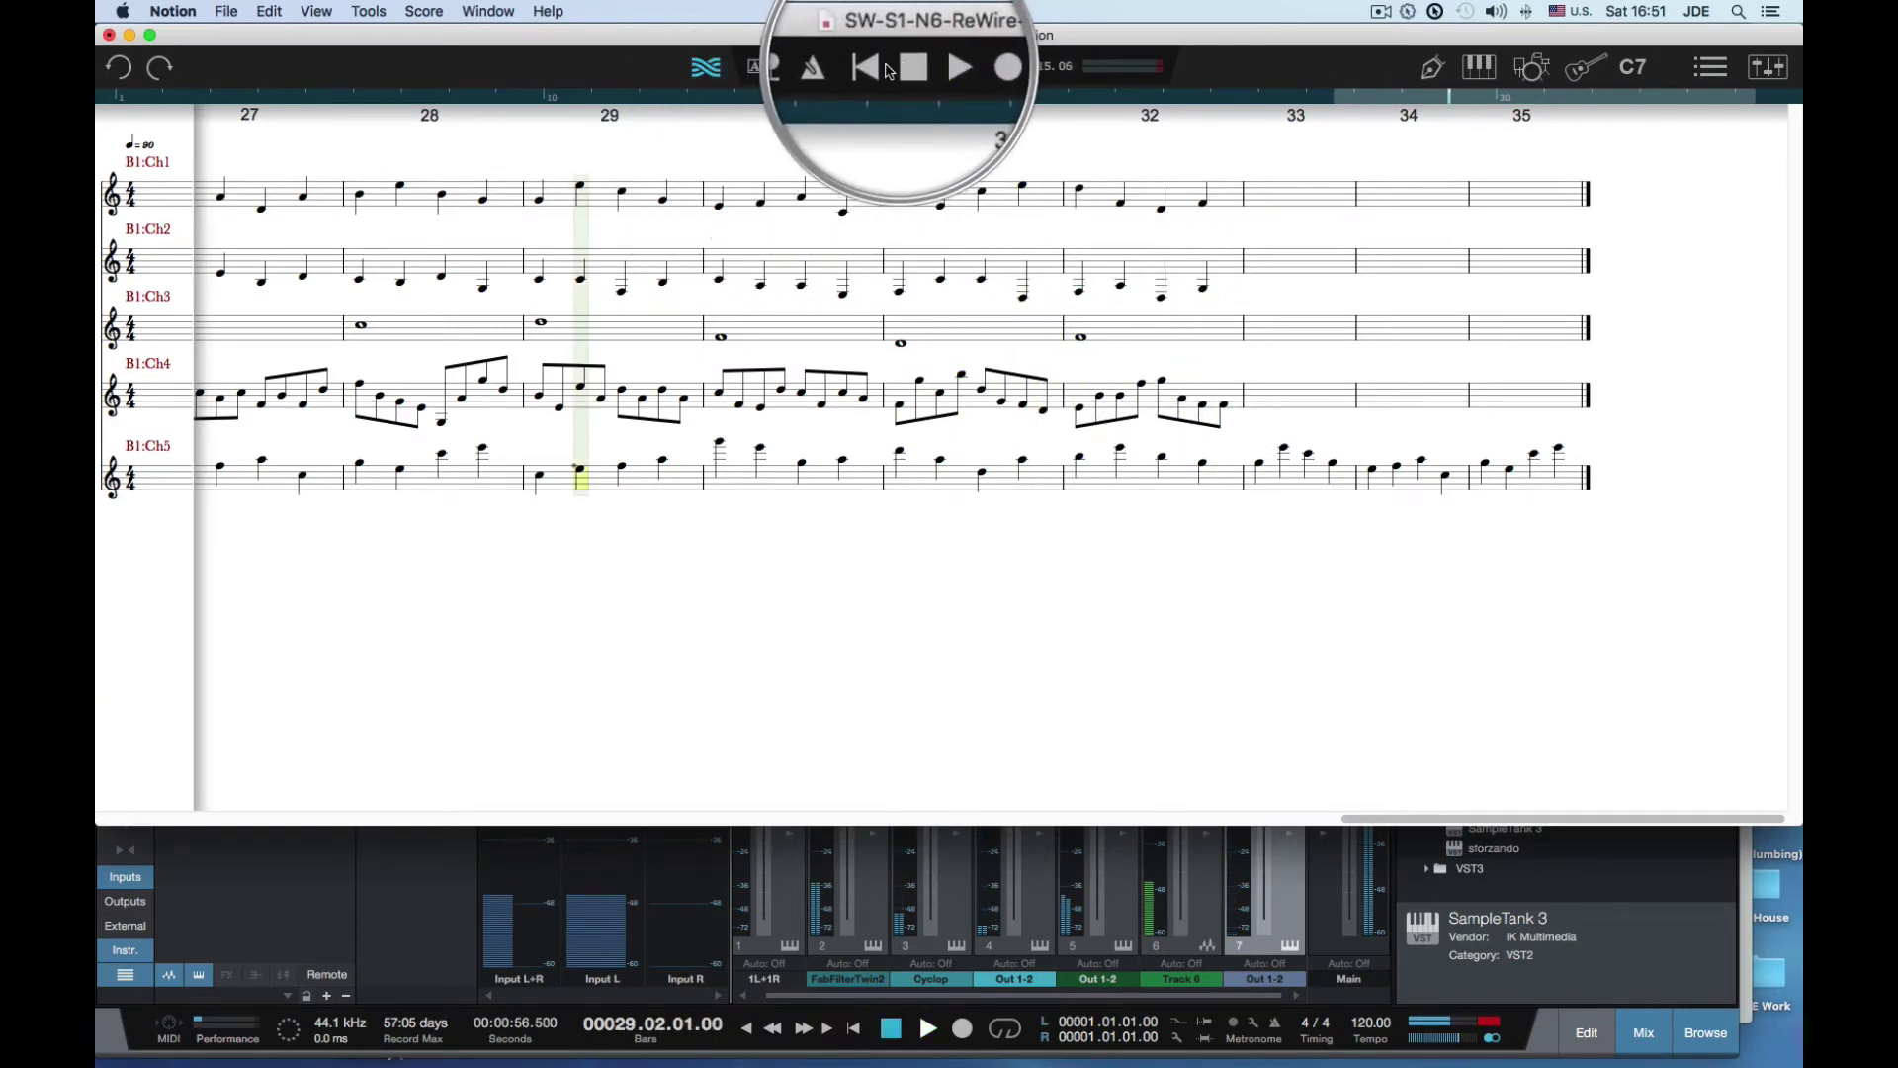
pyautogui.click(880, 71)
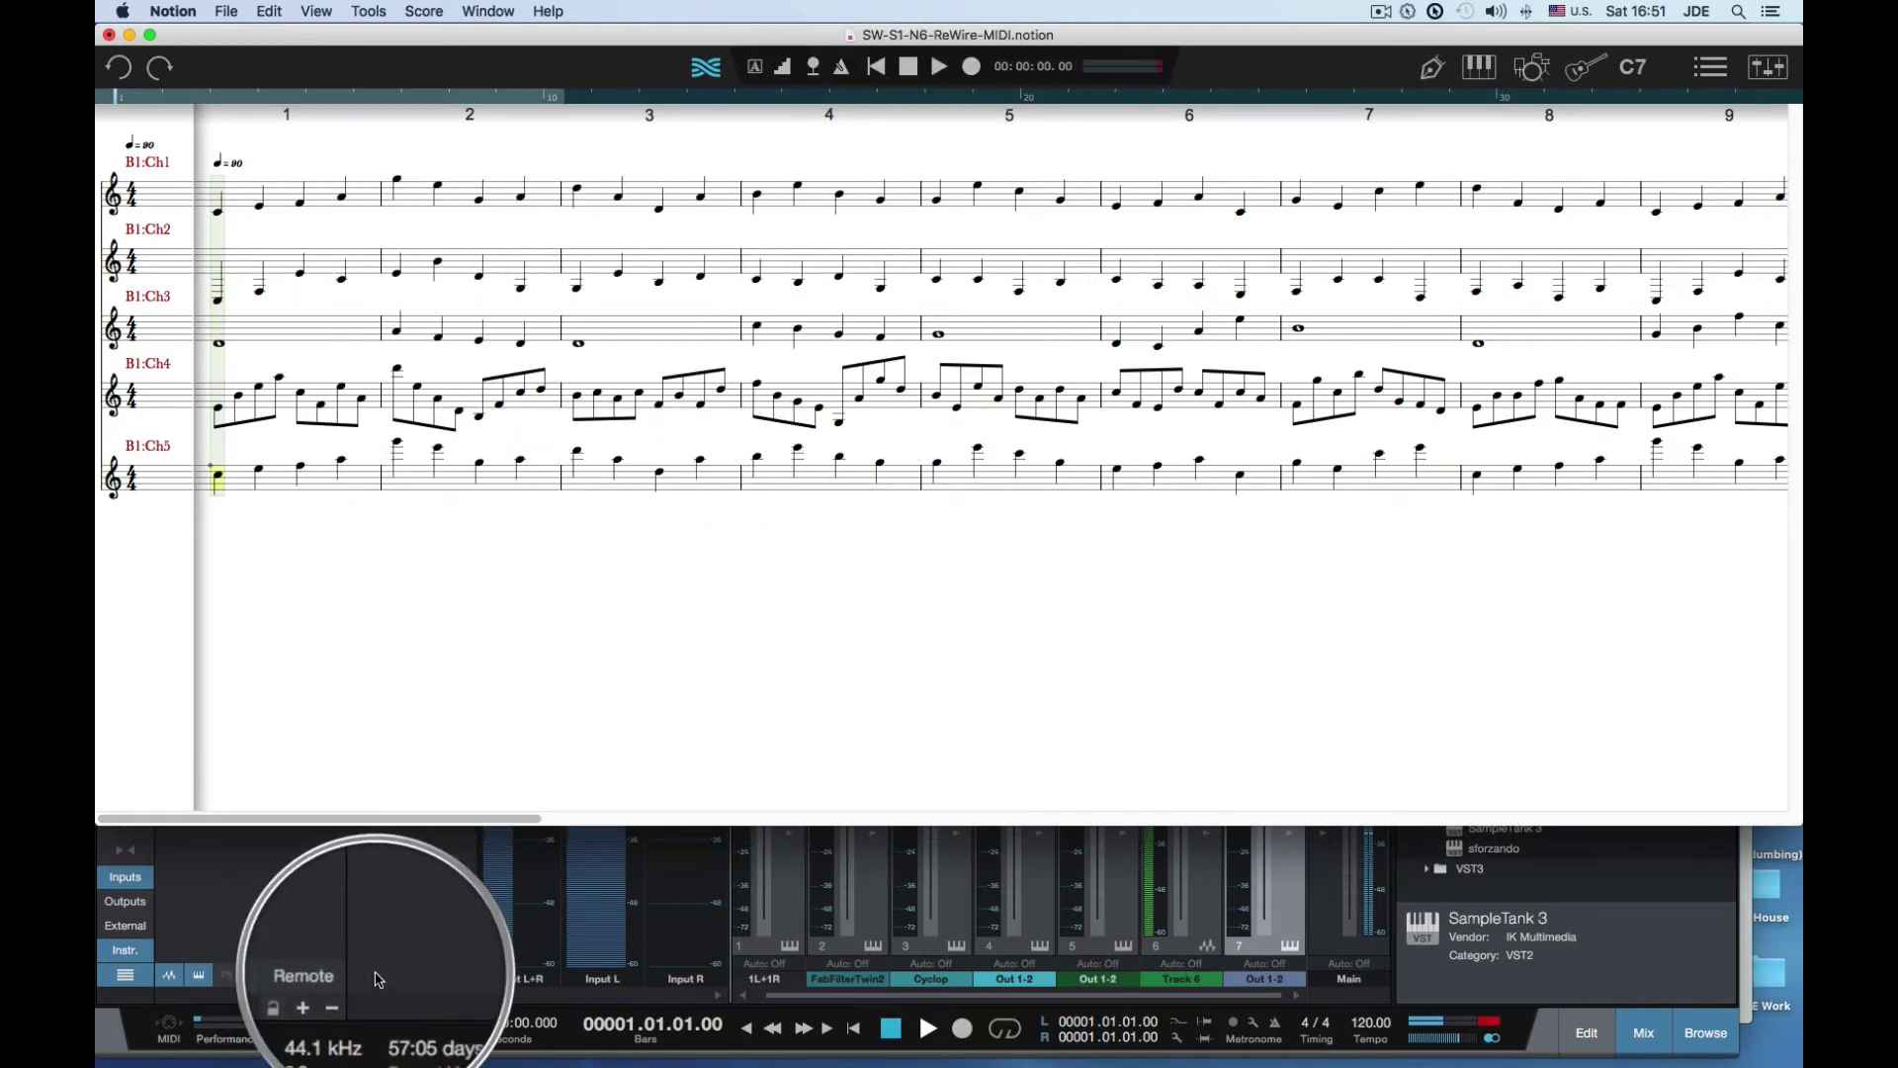
pyautogui.click(405, 939)
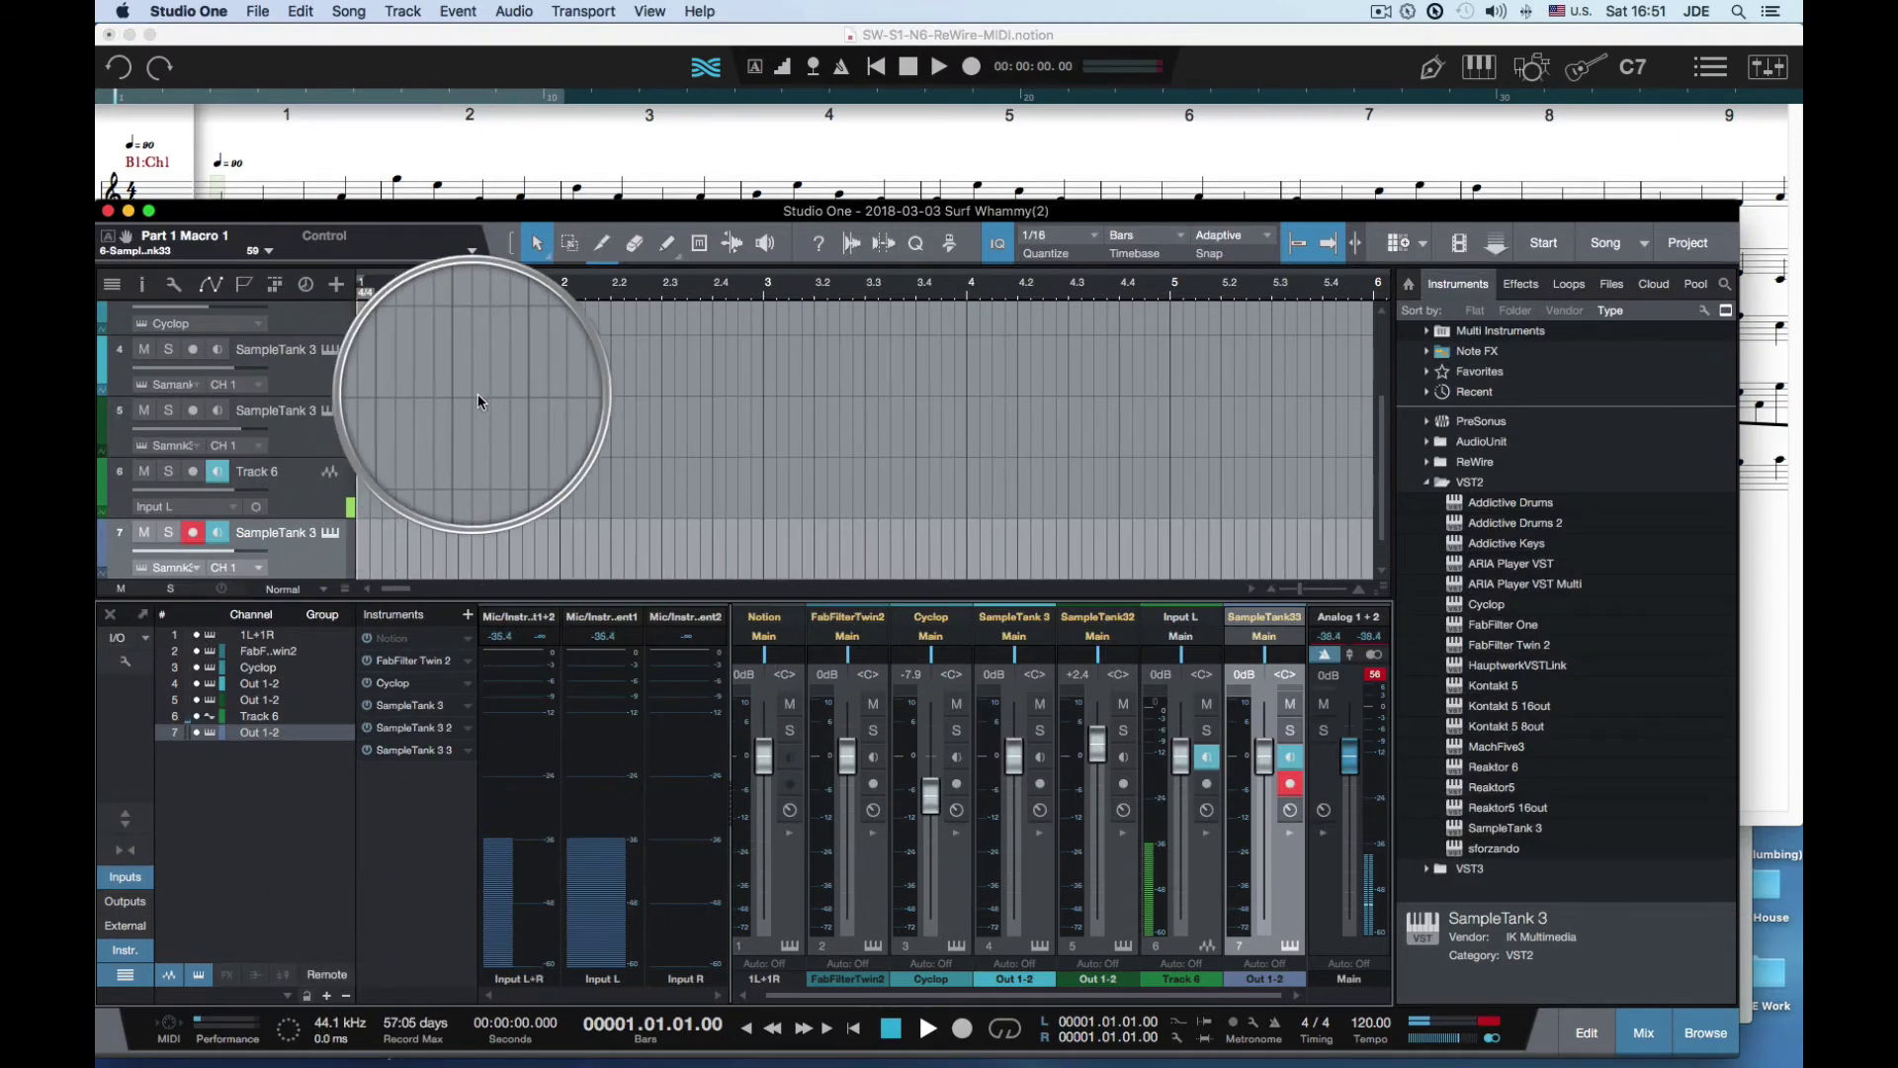
pyautogui.click(789, 164)
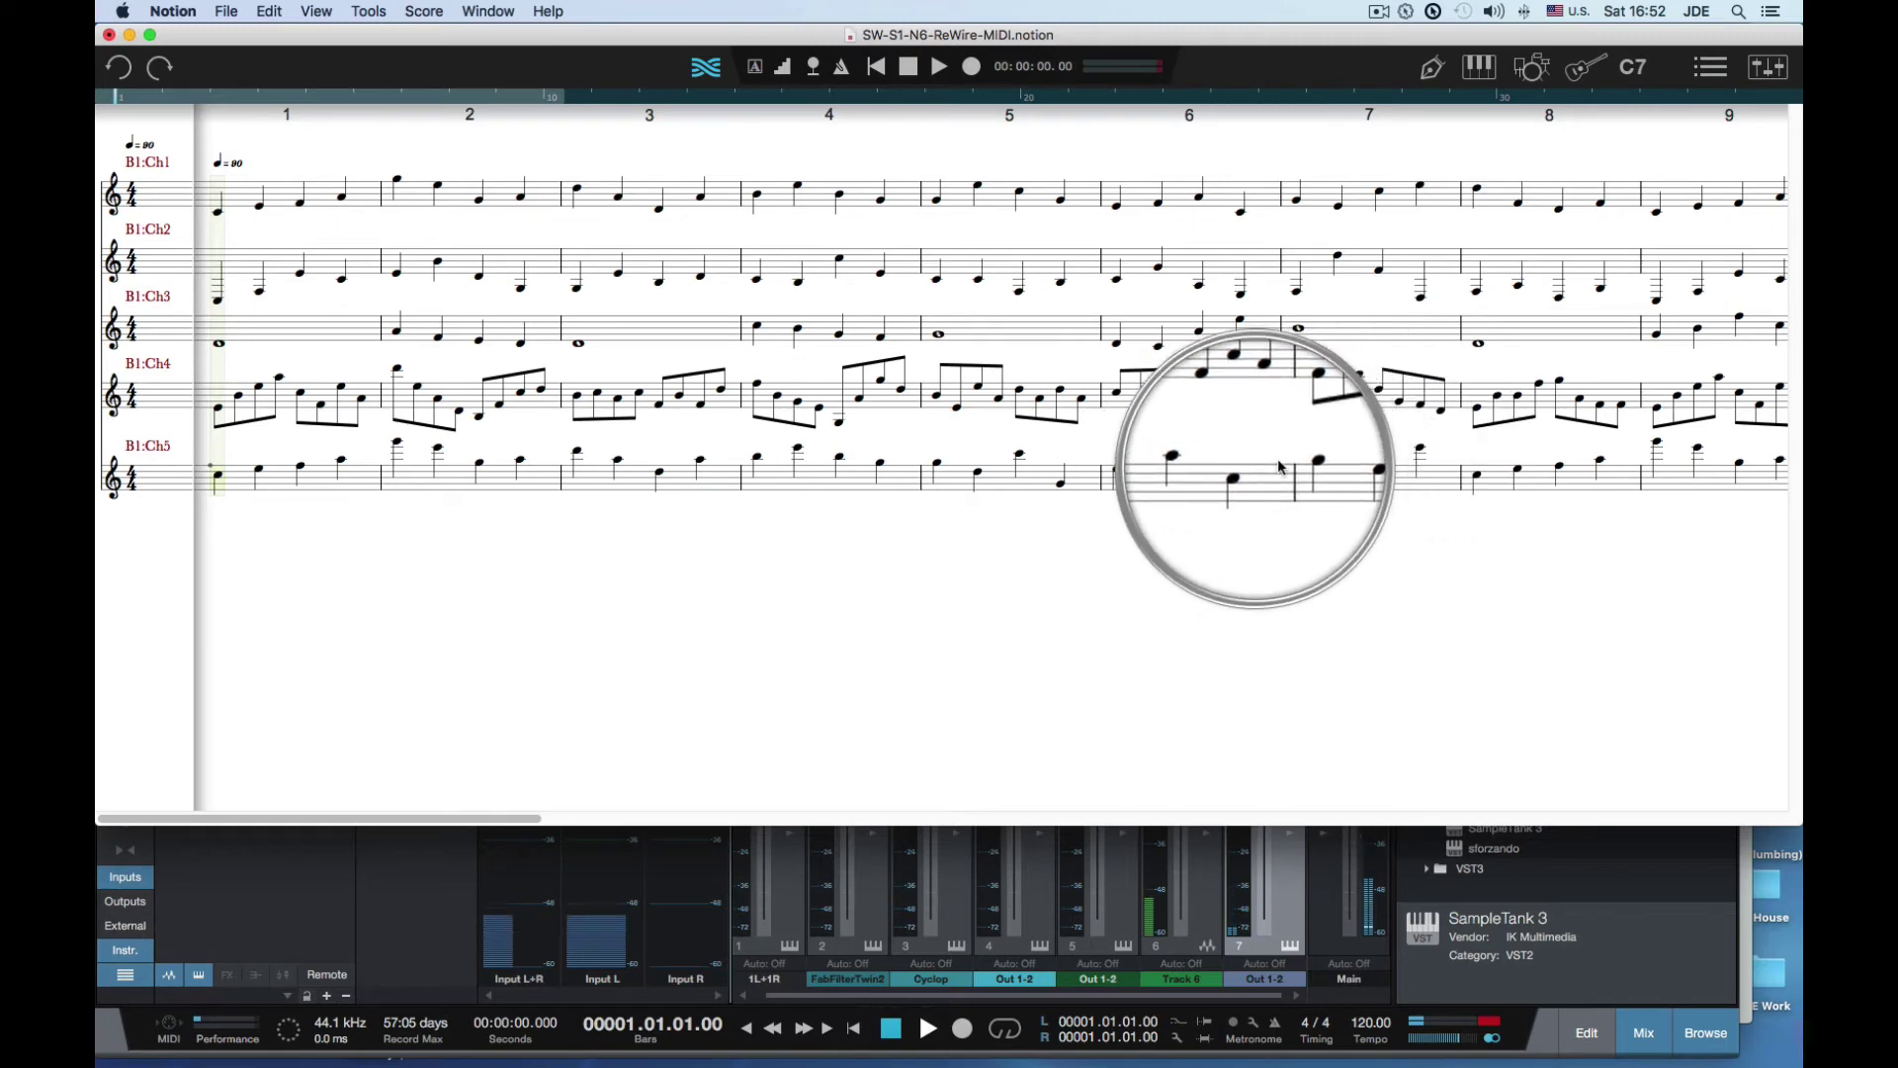
# Transpose the B1:Ch5 notes in bars 7–9 down one octave, chromatically
pyautogui.moveTo(1285, 467); pyautogui.dragTo(1800, 492)
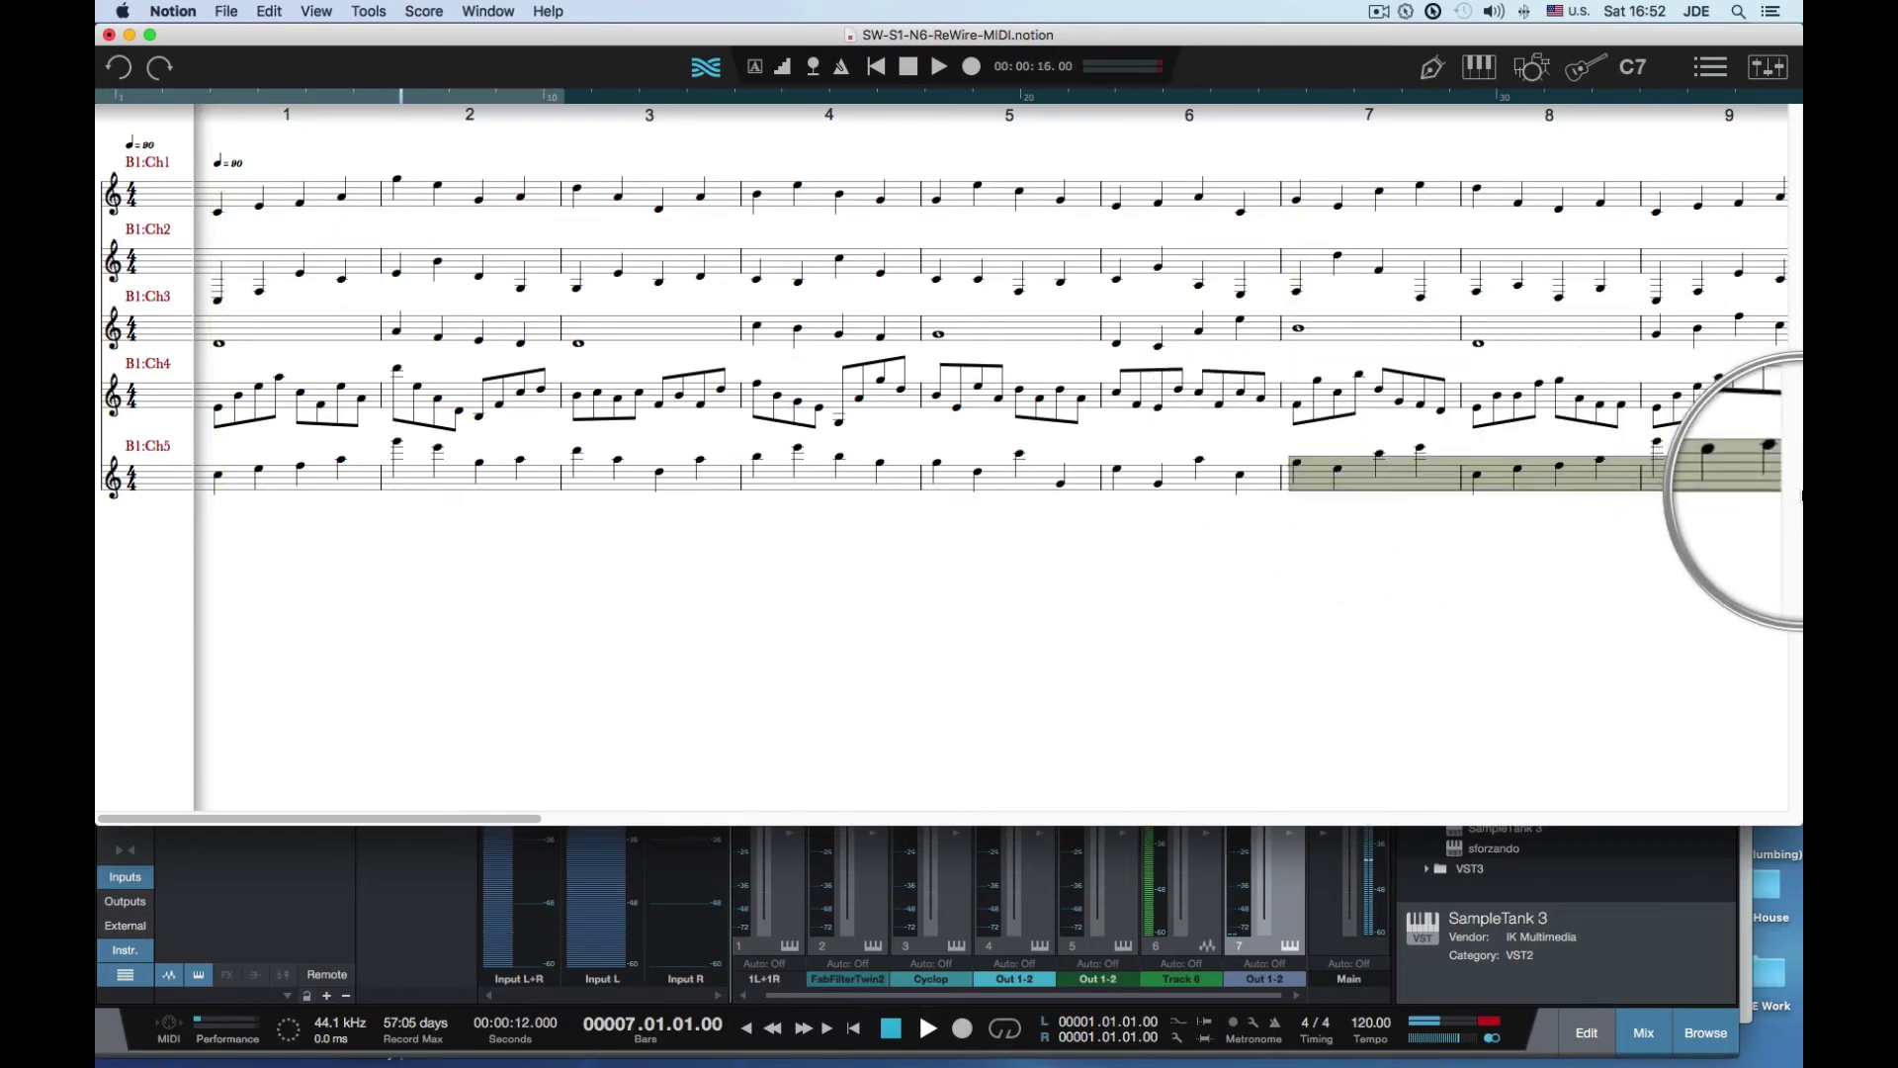
pyautogui.rightClick(1386, 475)
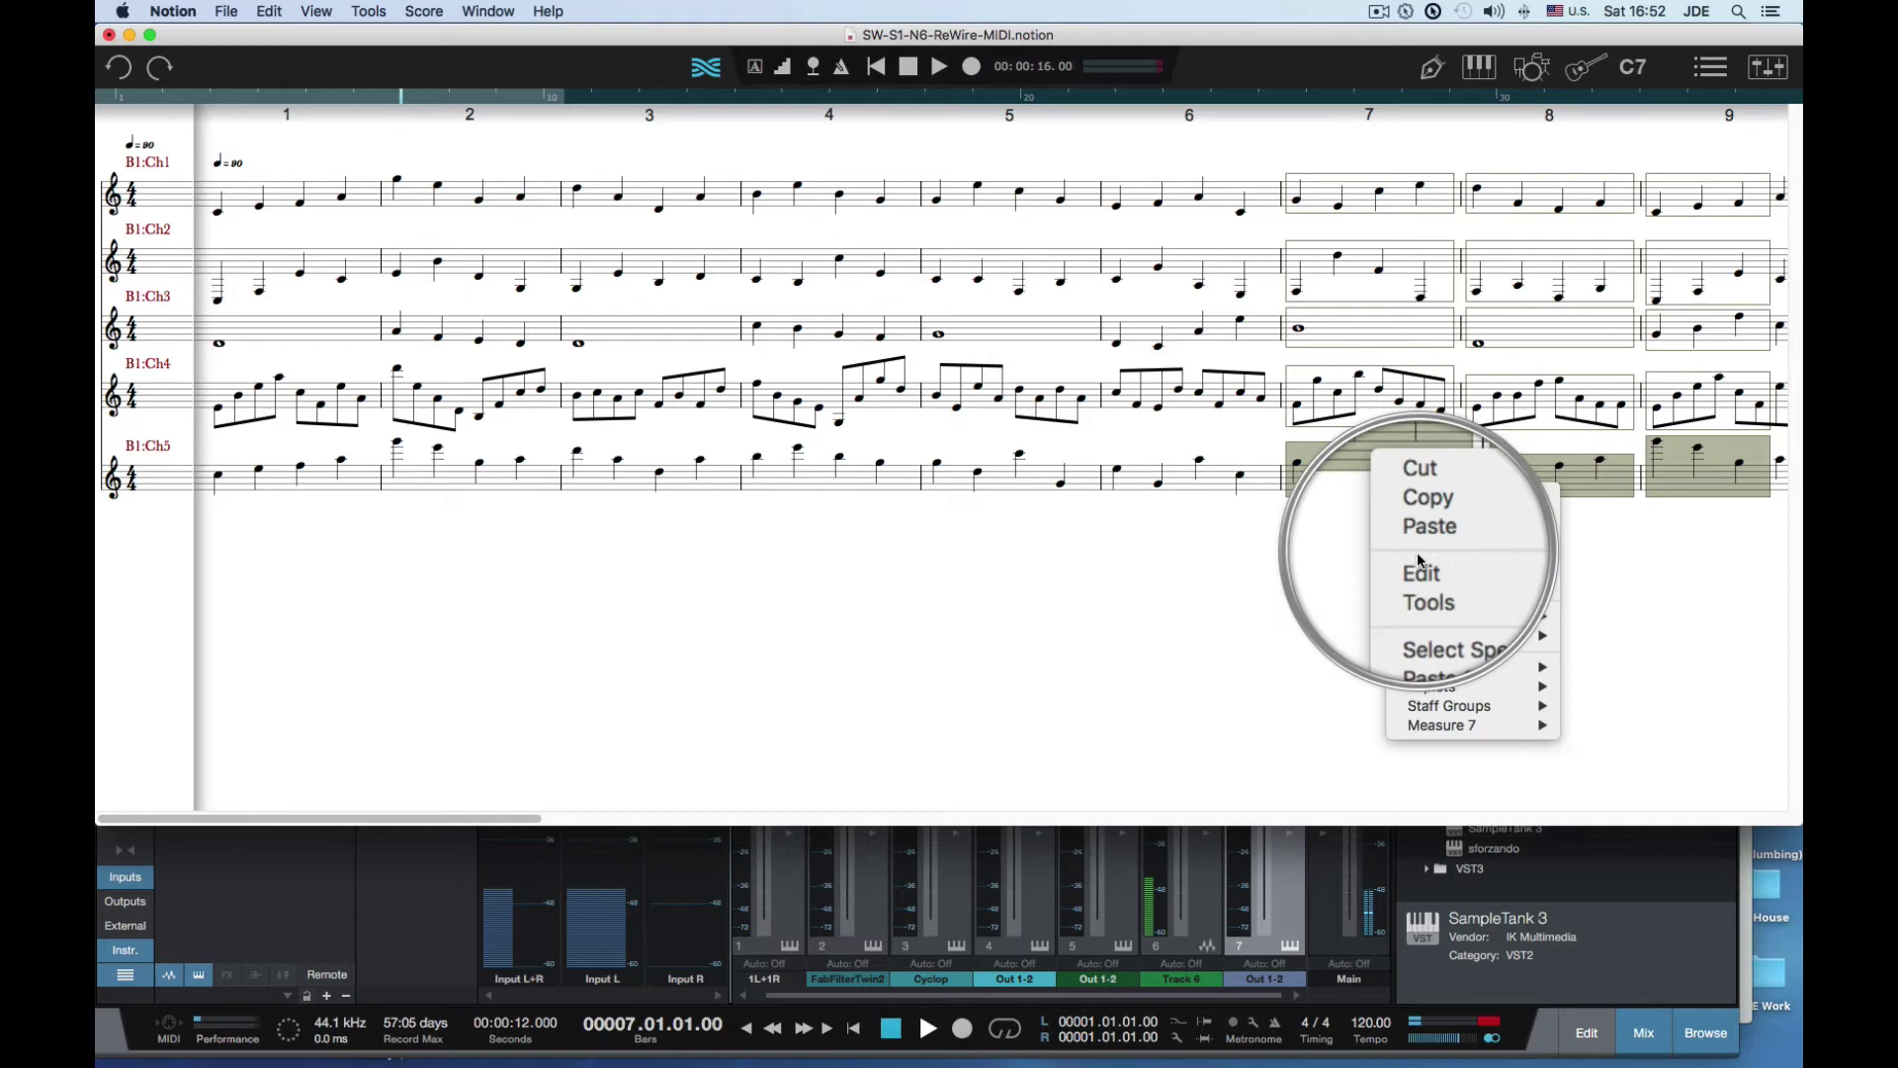
pyautogui.moveTo(1428, 586)
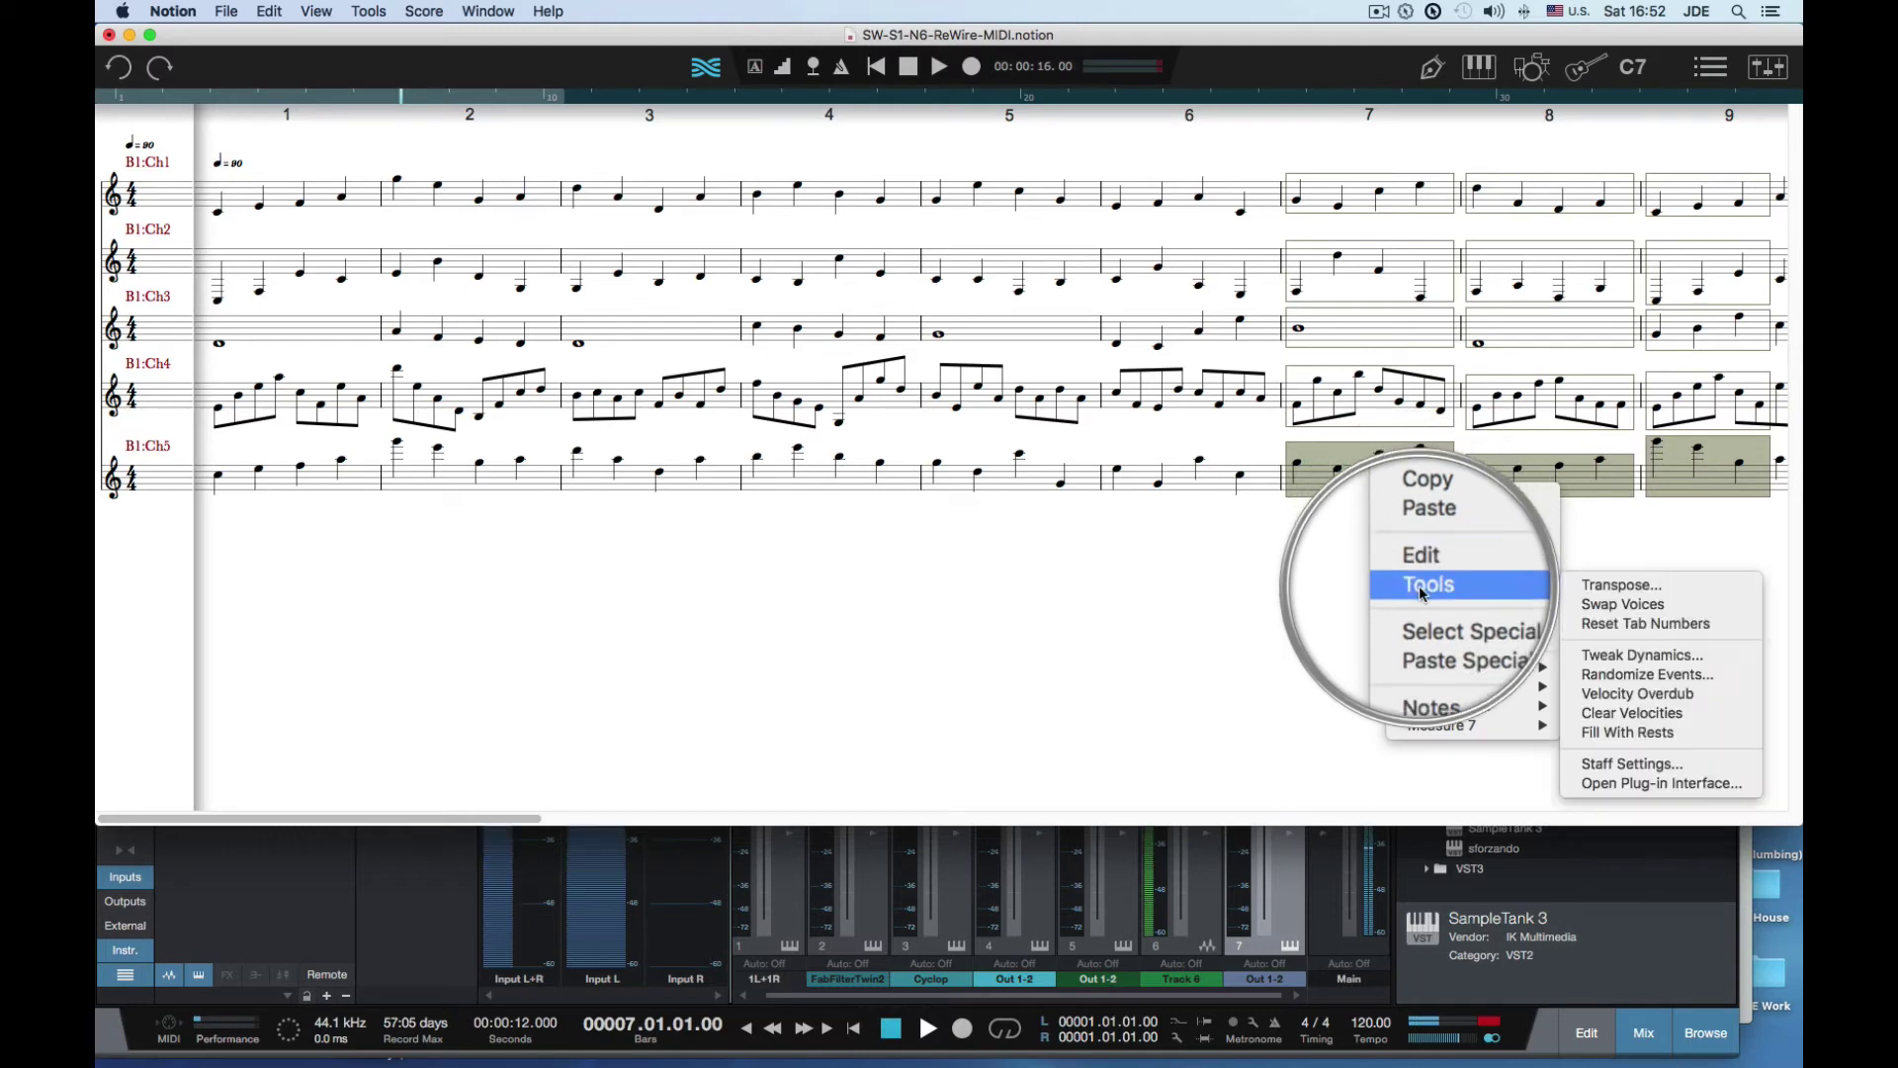
pyautogui.click(1589, 587)
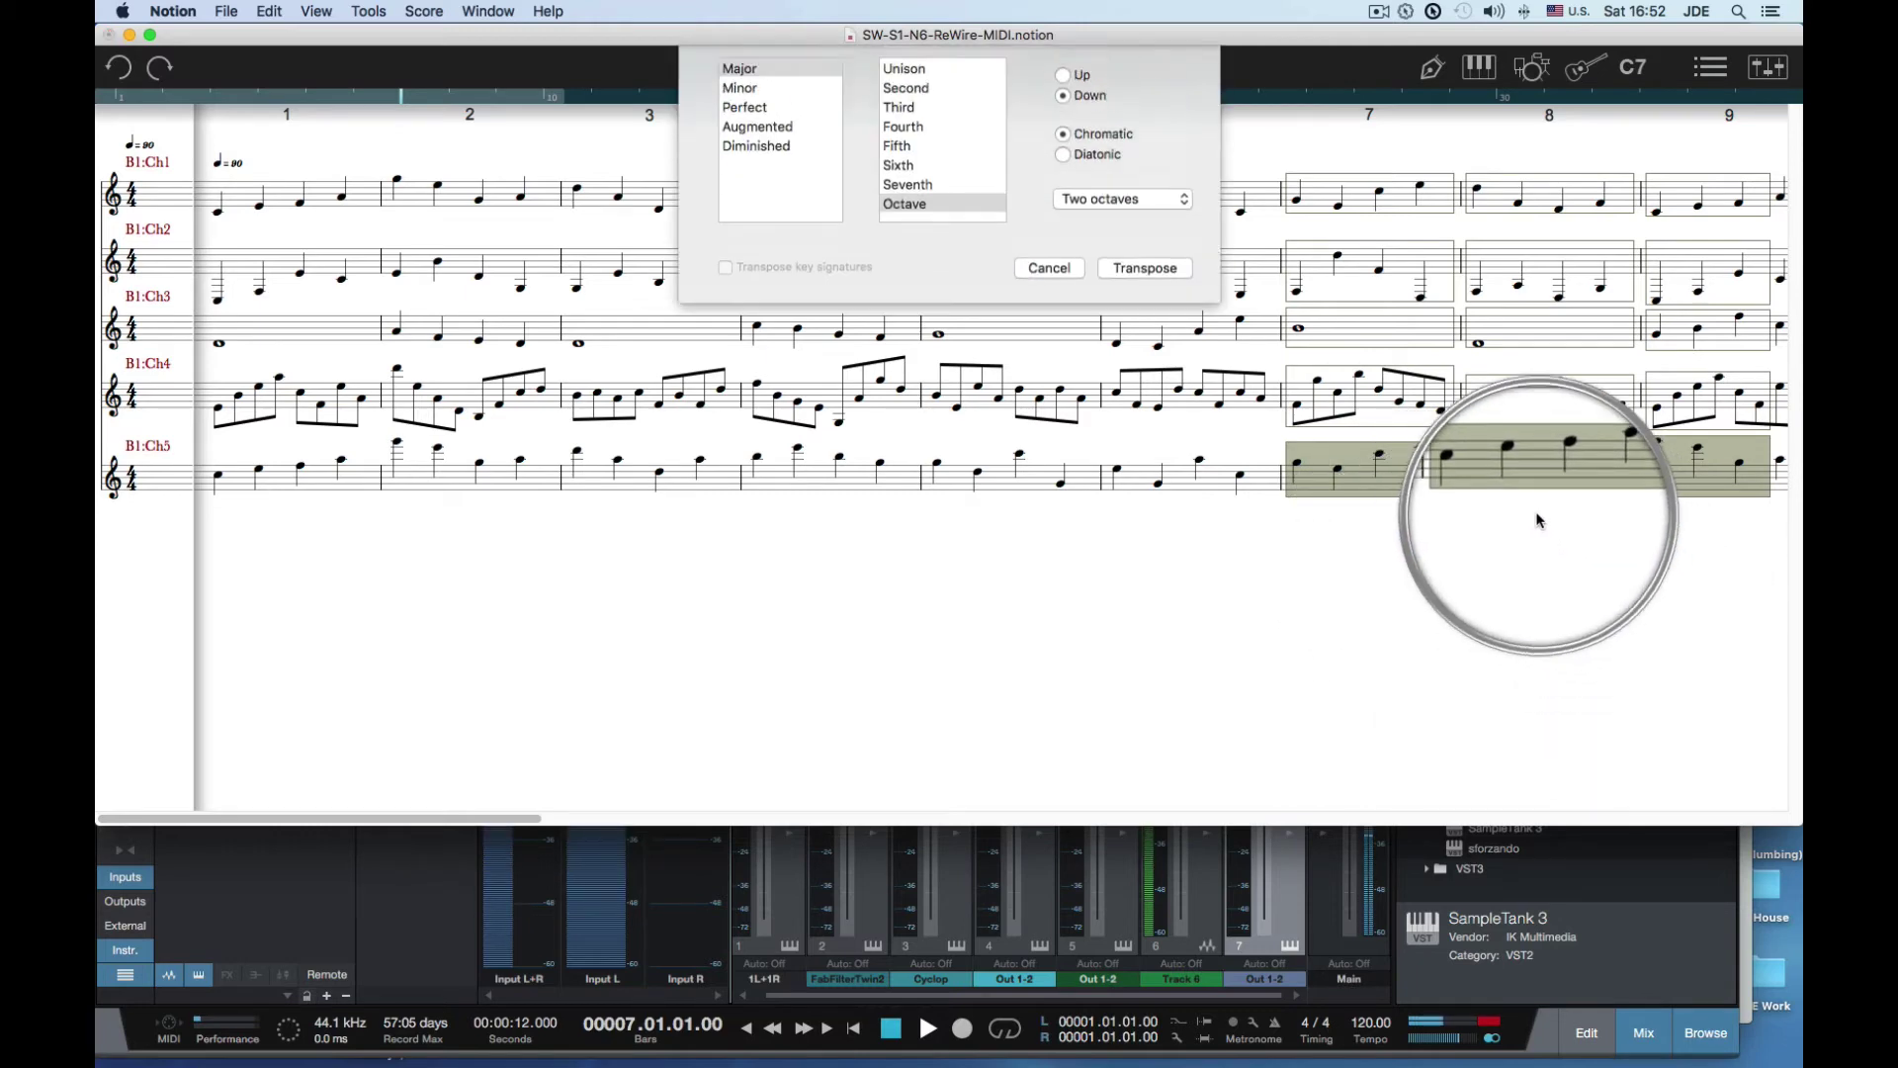
pyautogui.click(1179, 232)
pyautogui.click(1093, 246)
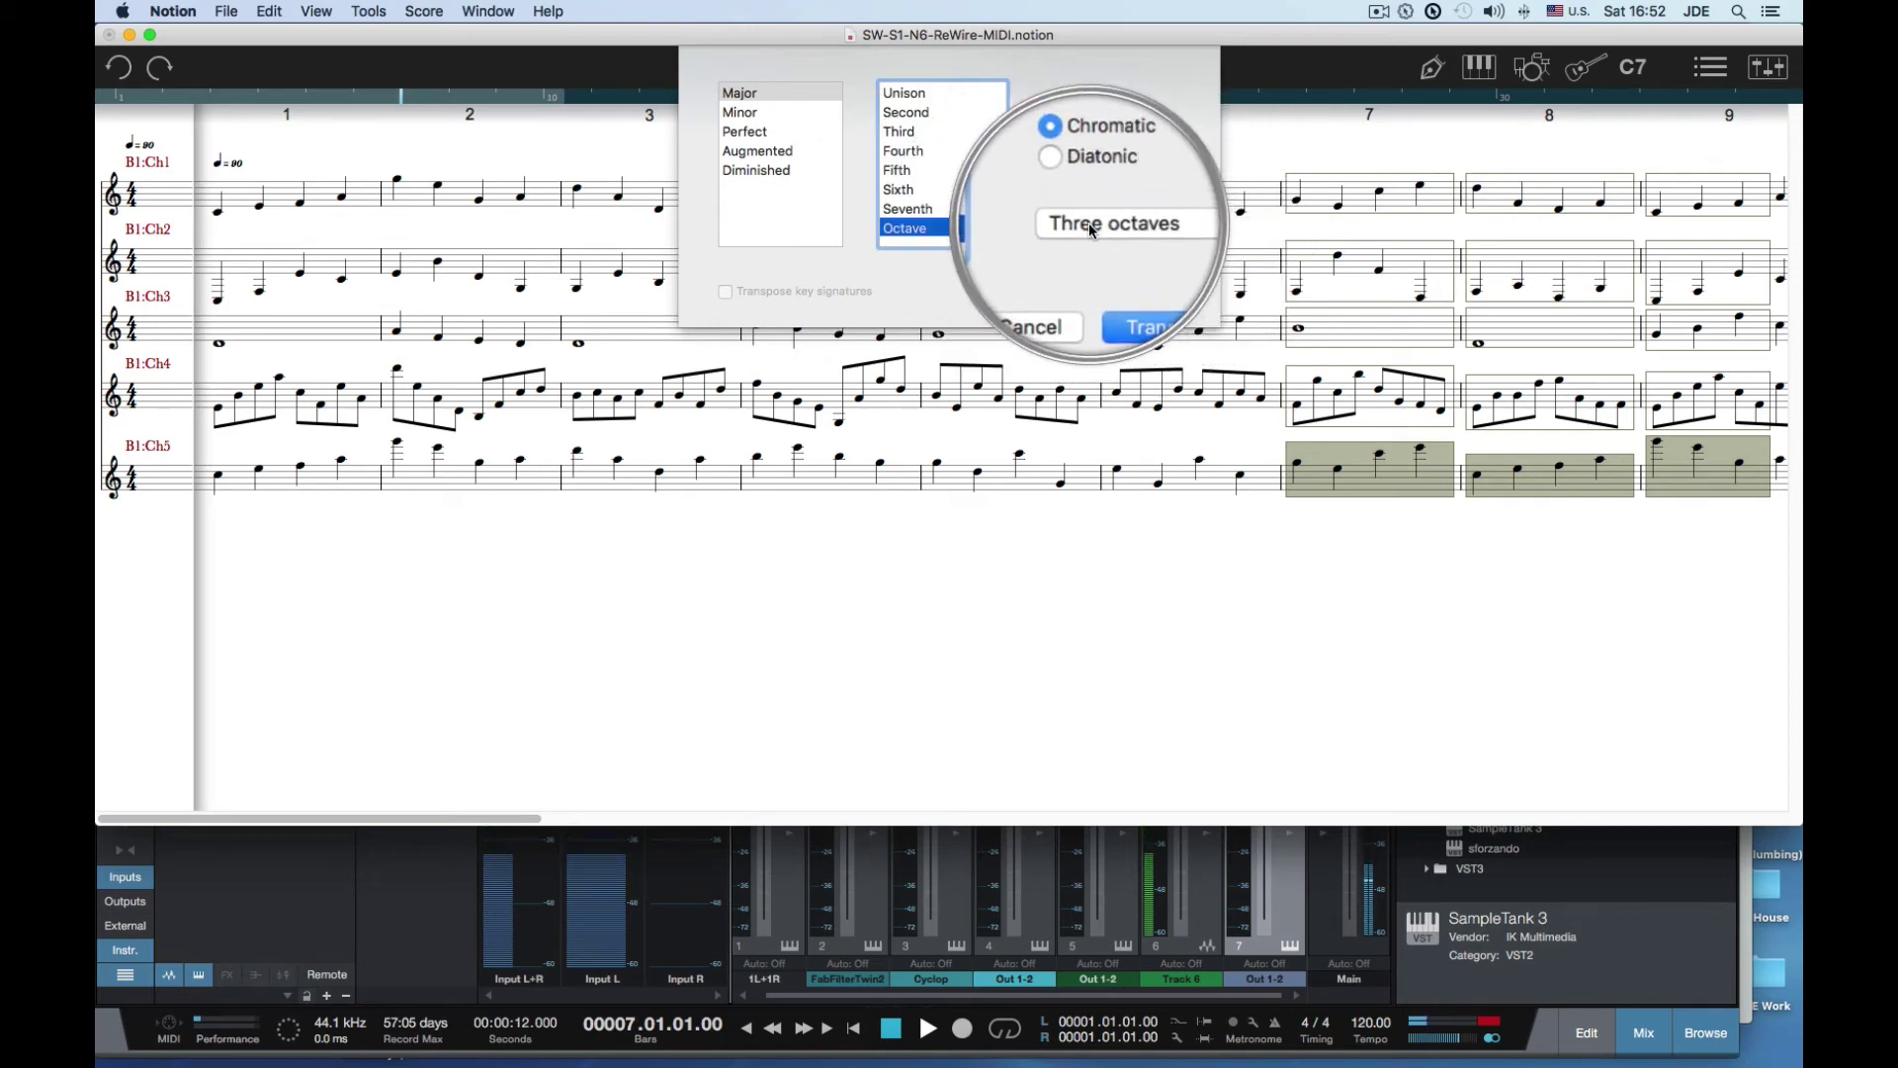
pyautogui.click(1092, 225)
pyautogui.click(1088, 187)
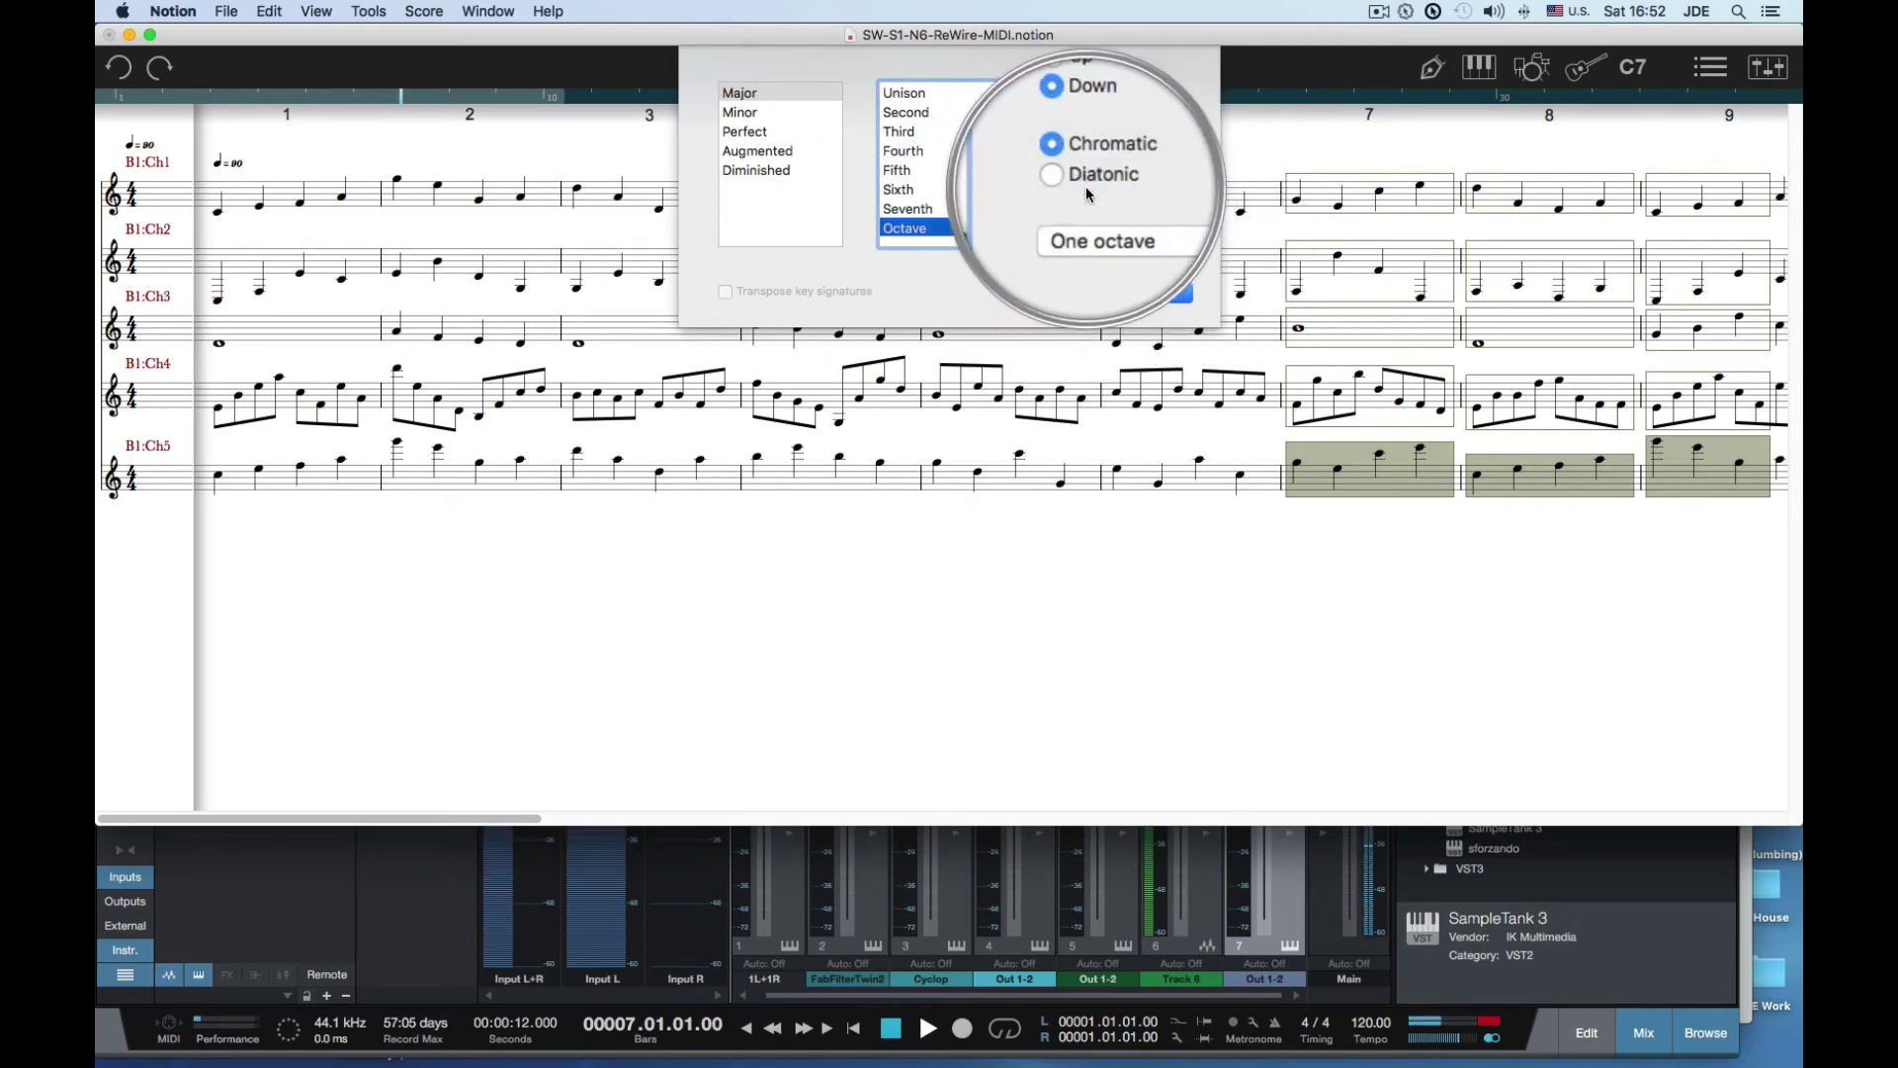
pyautogui.click(1136, 292)
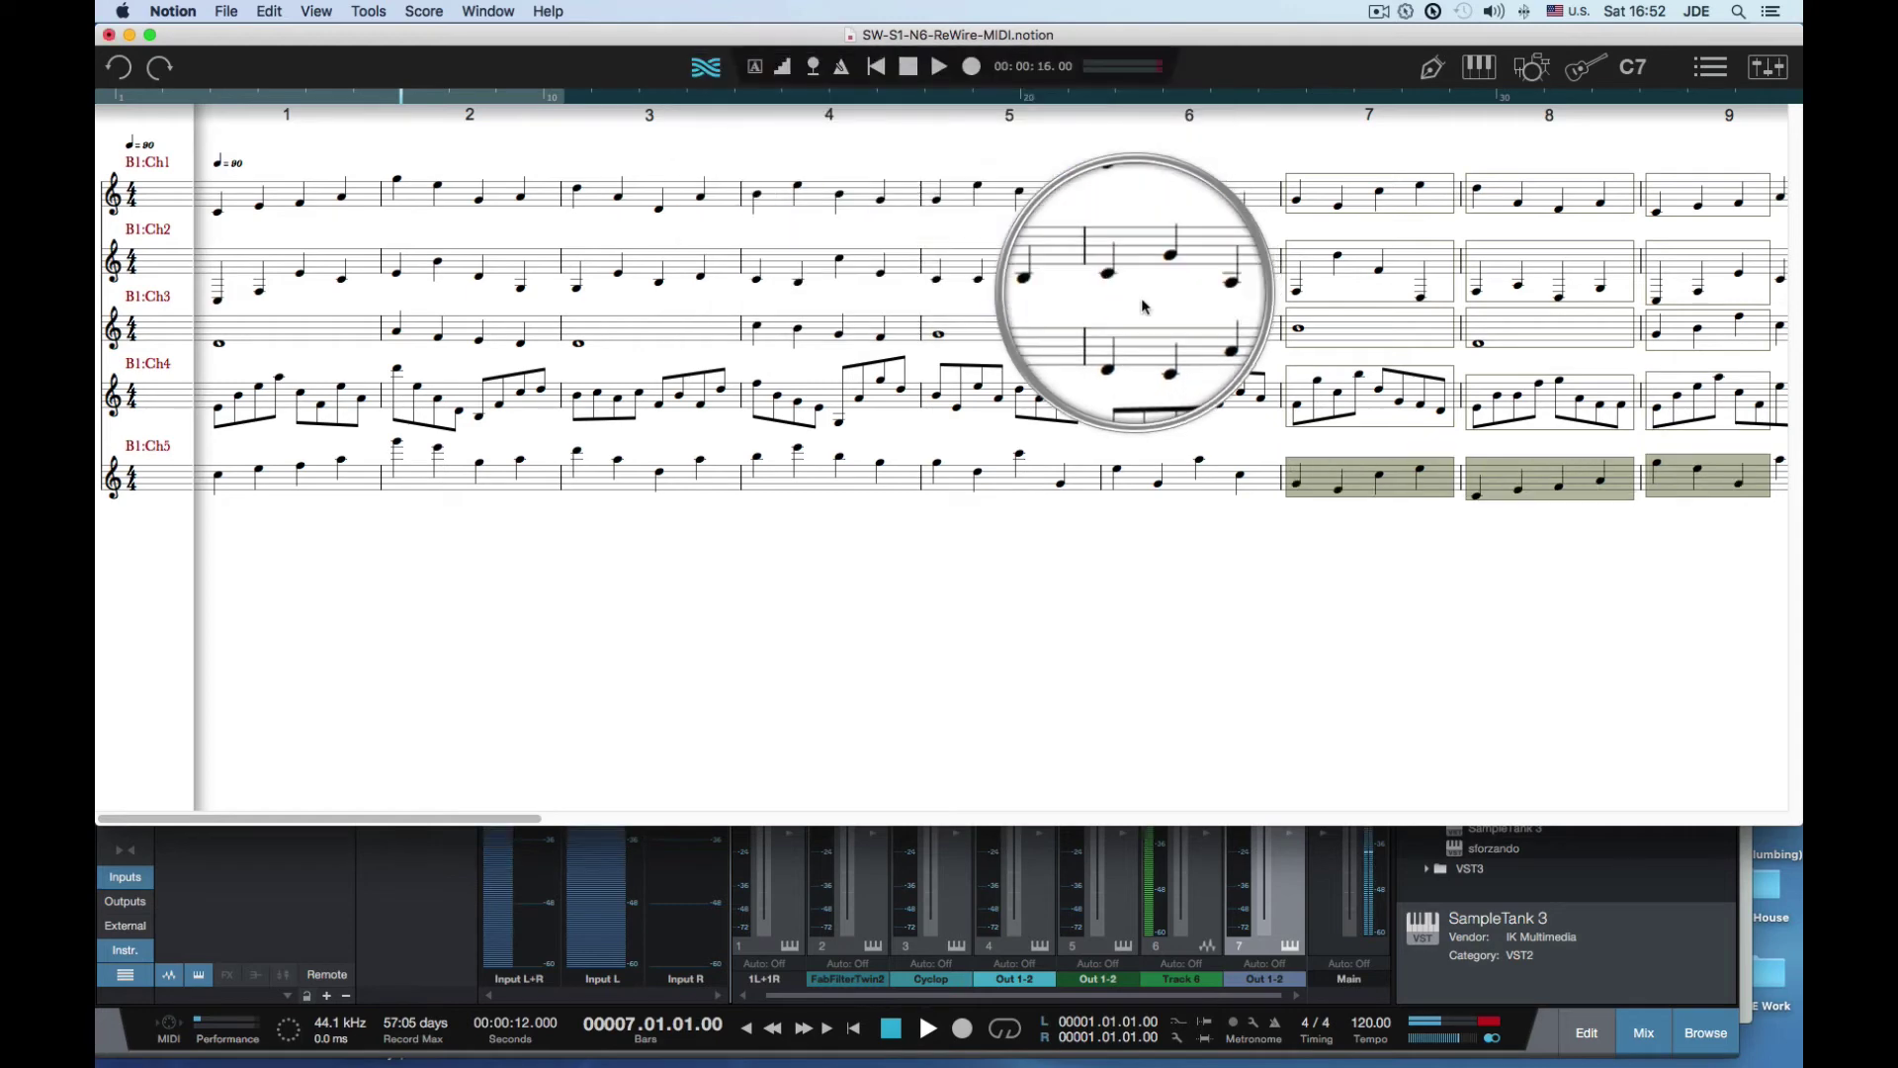
# Play the score back from measure 1
pyautogui.click(1381, 479)
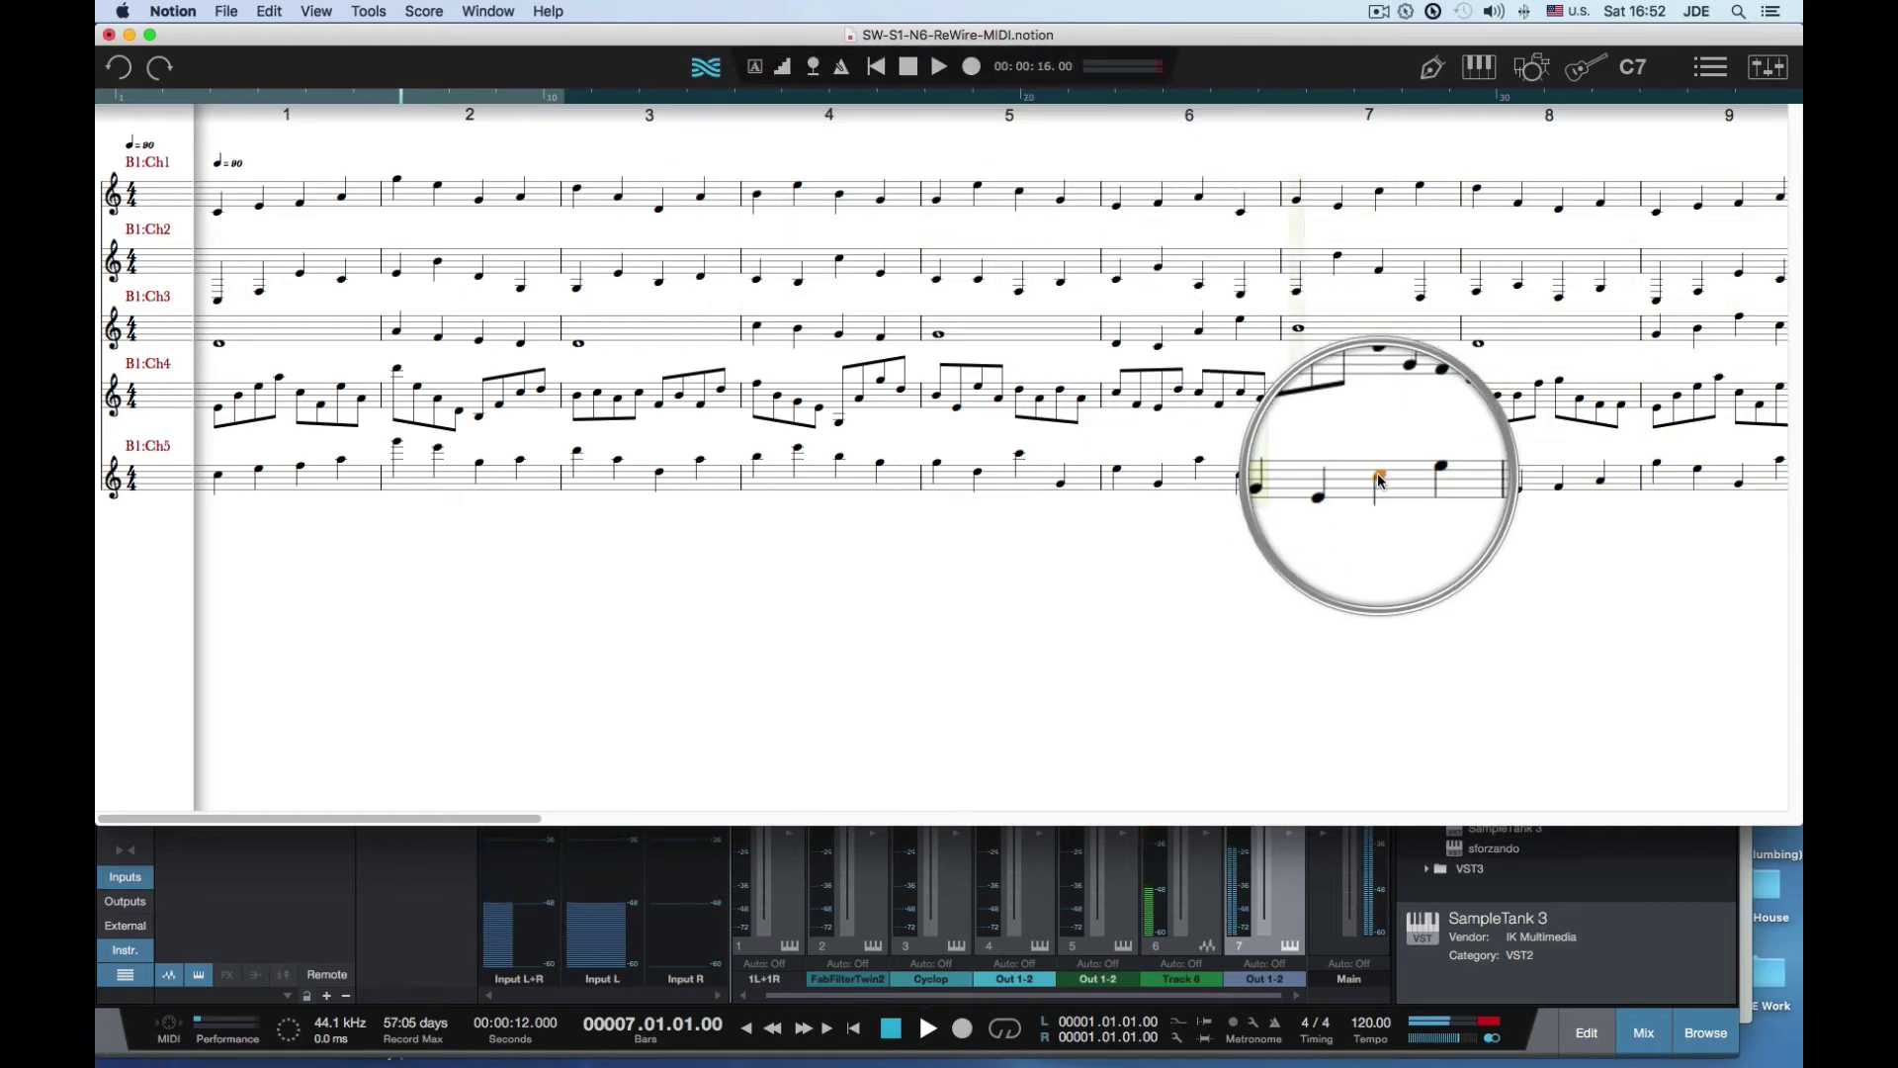
pyautogui.click(245, 223)
pyautogui.press('space')
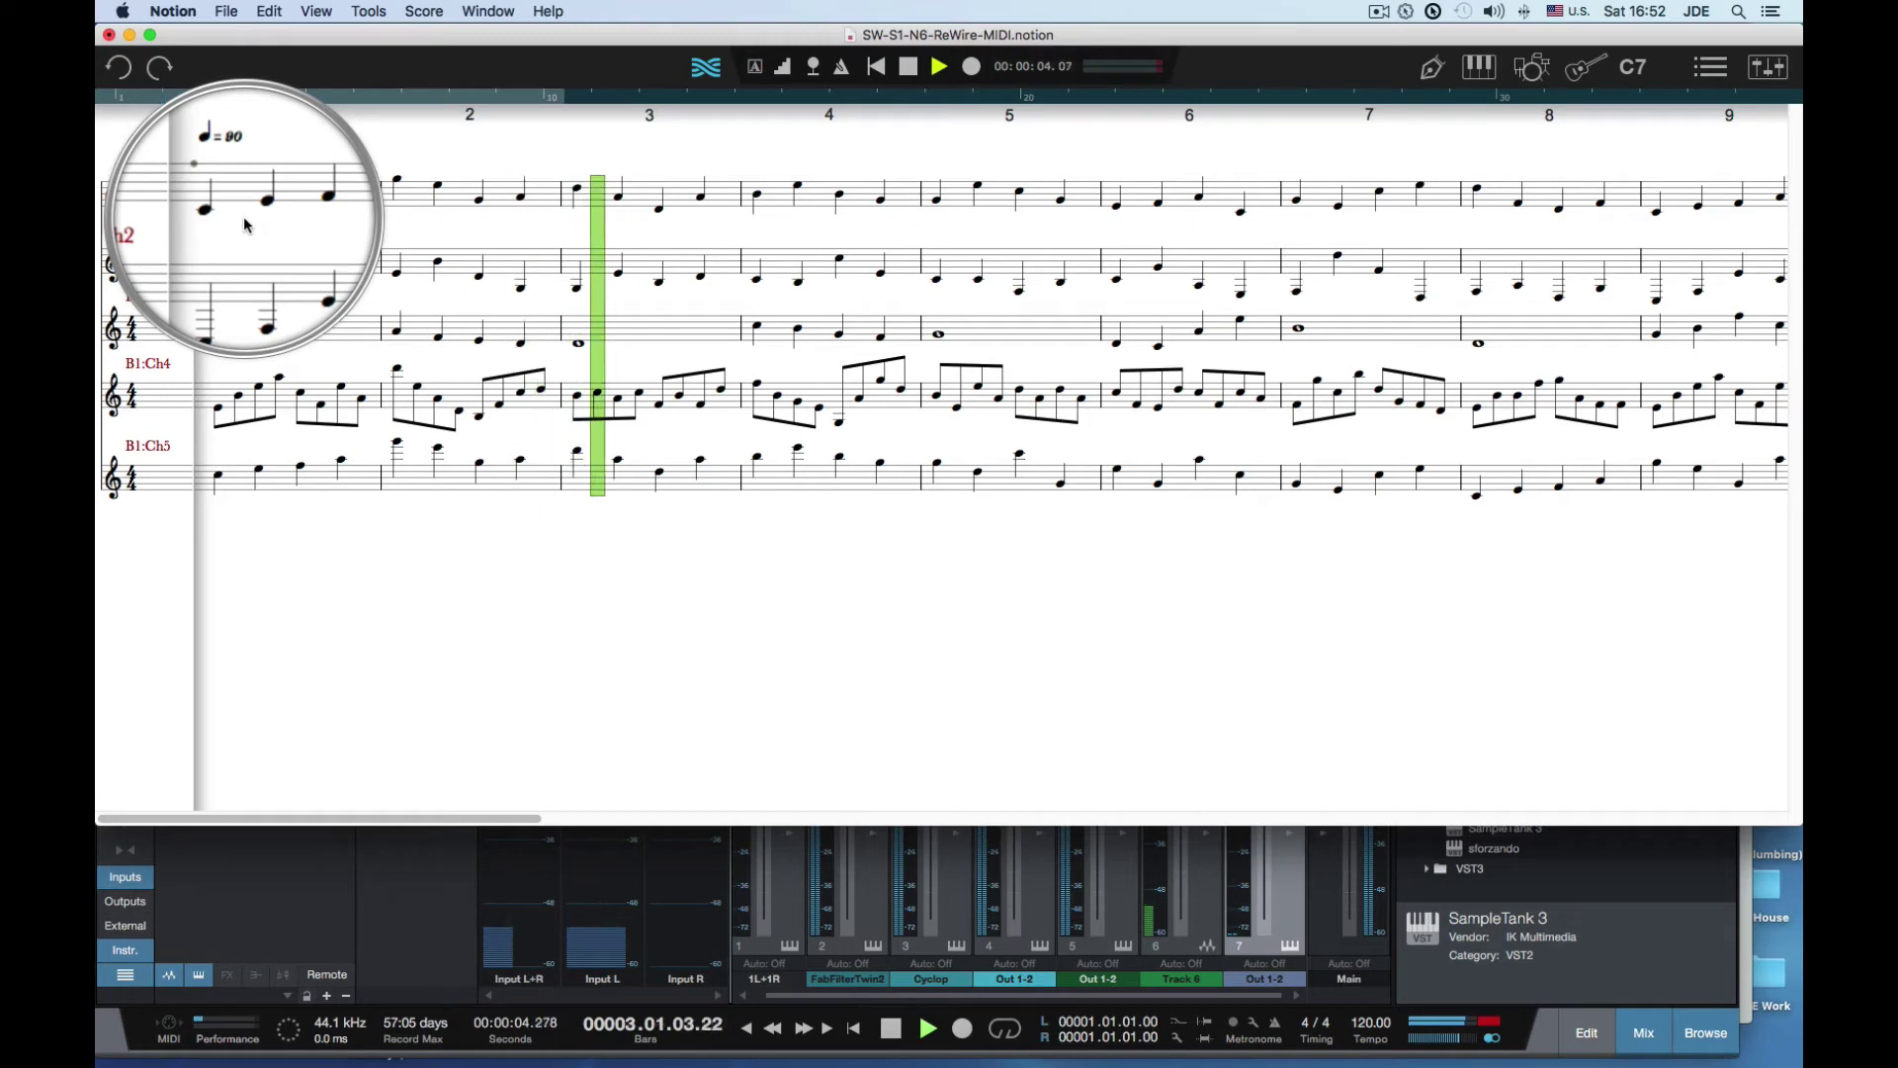
# In Studio One's mixer, set SampleTank32 to +2.6 dB and Cyclop to -5.7 dB, and pan Out 1-2 to L18
pyautogui.click(317, 899)
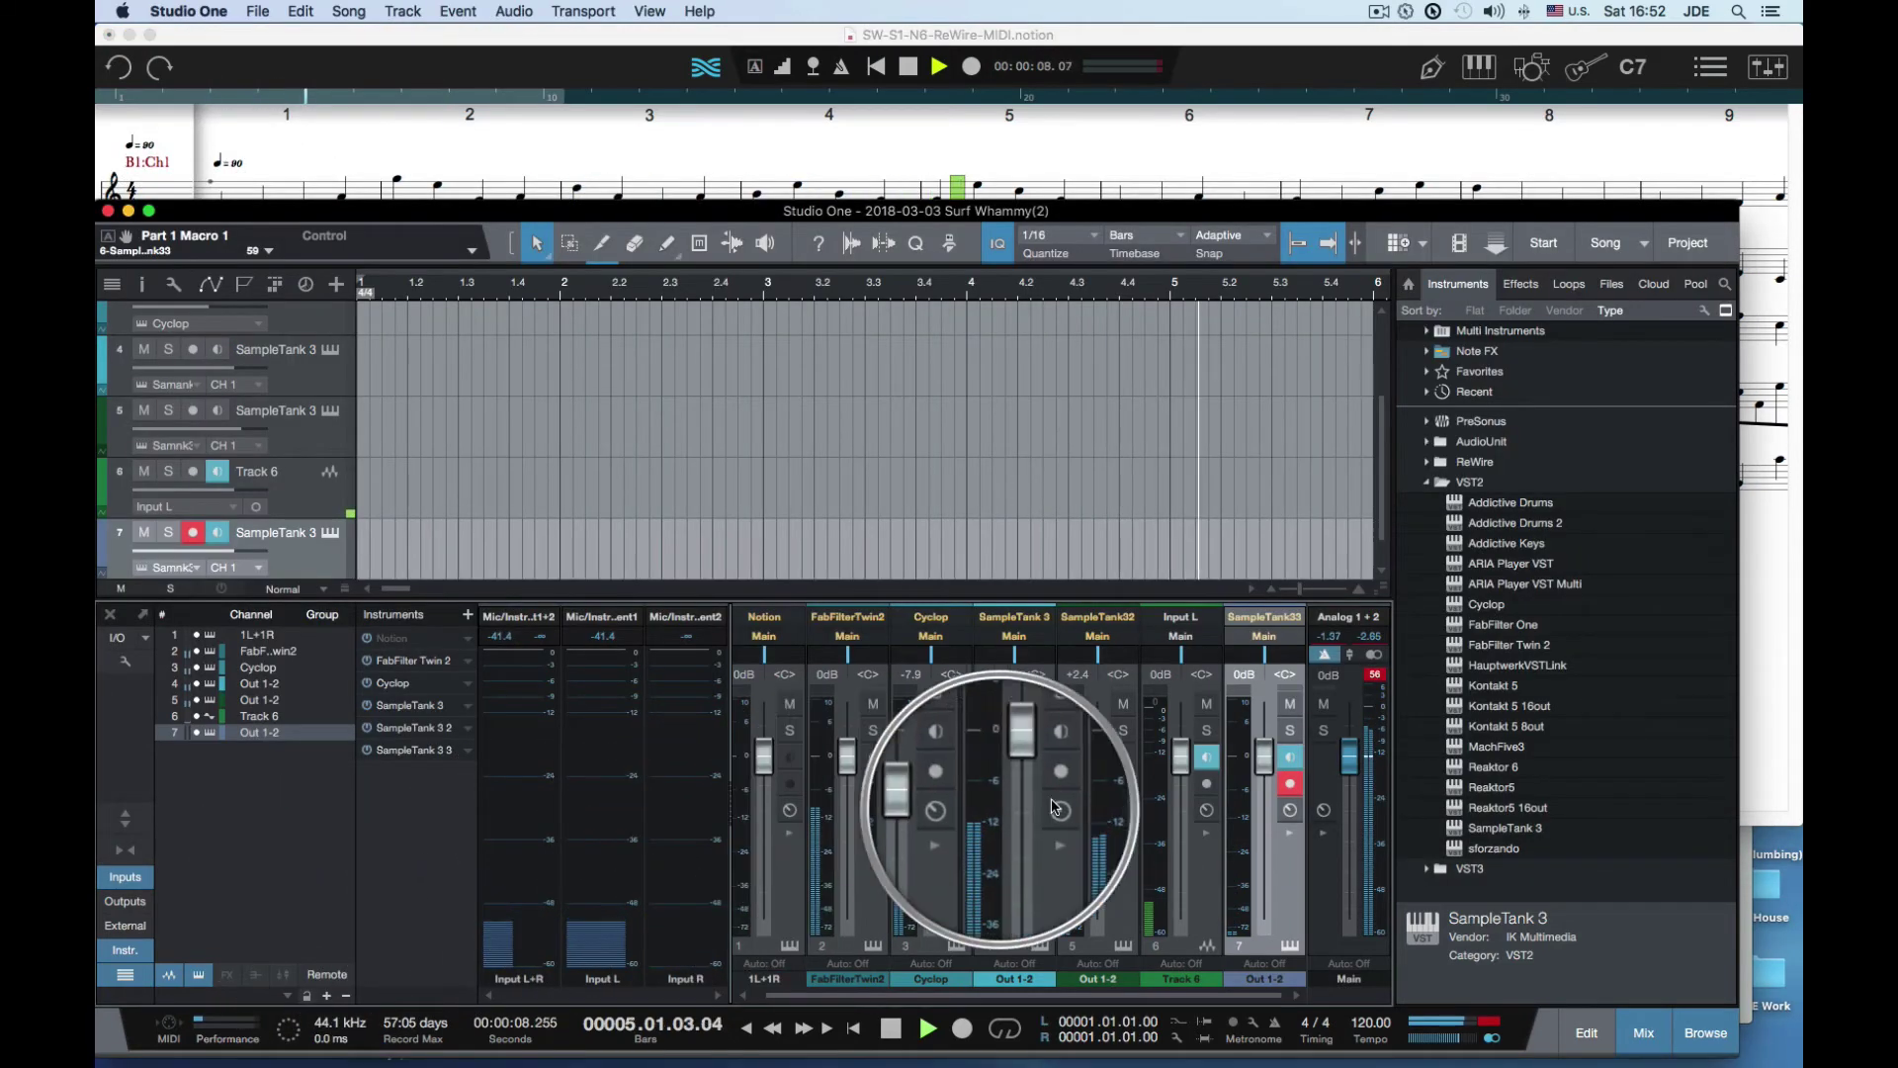
pyautogui.moveTo(1094, 752)
pyautogui.mouseDown()
pyautogui.moveTo(1094, 730)
pyautogui.moveTo(1096, 748)
pyautogui.mouseUp()
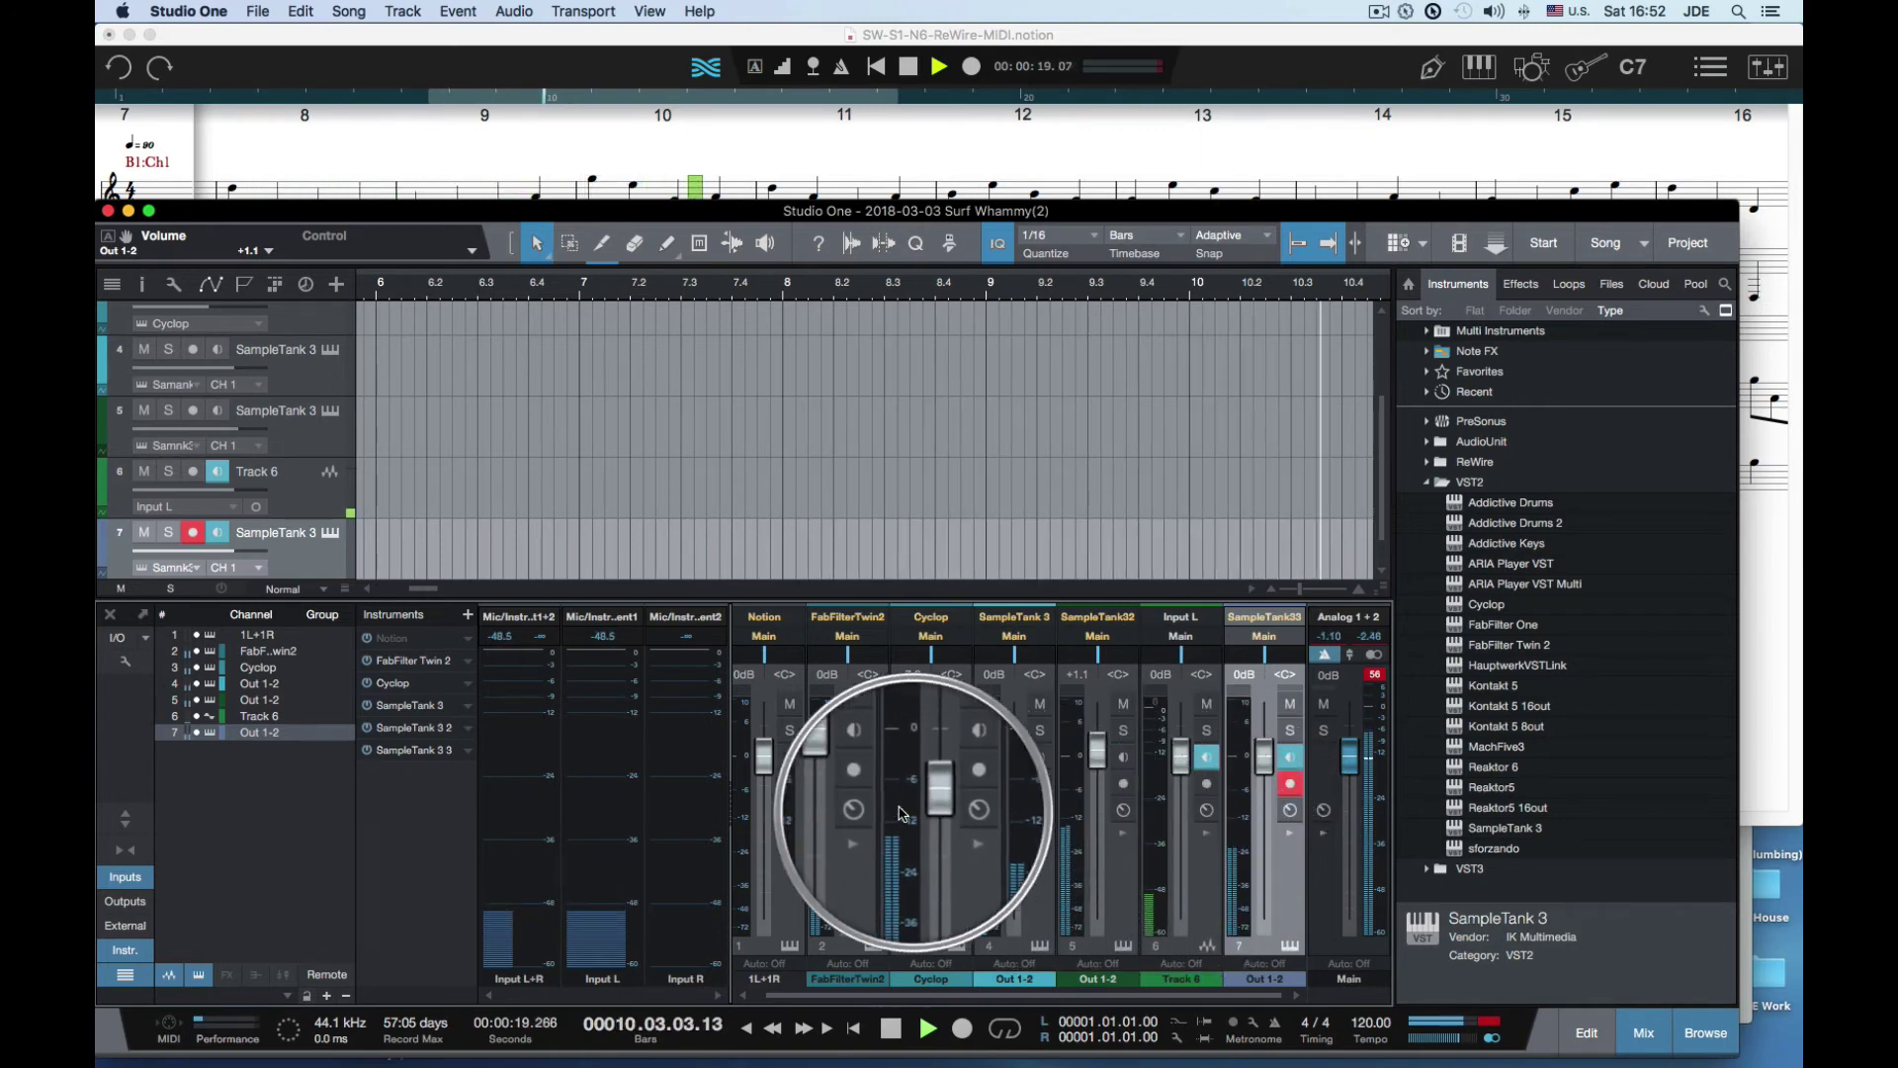
pyautogui.moveTo(930, 796); pyautogui.dragTo(1016, 754)
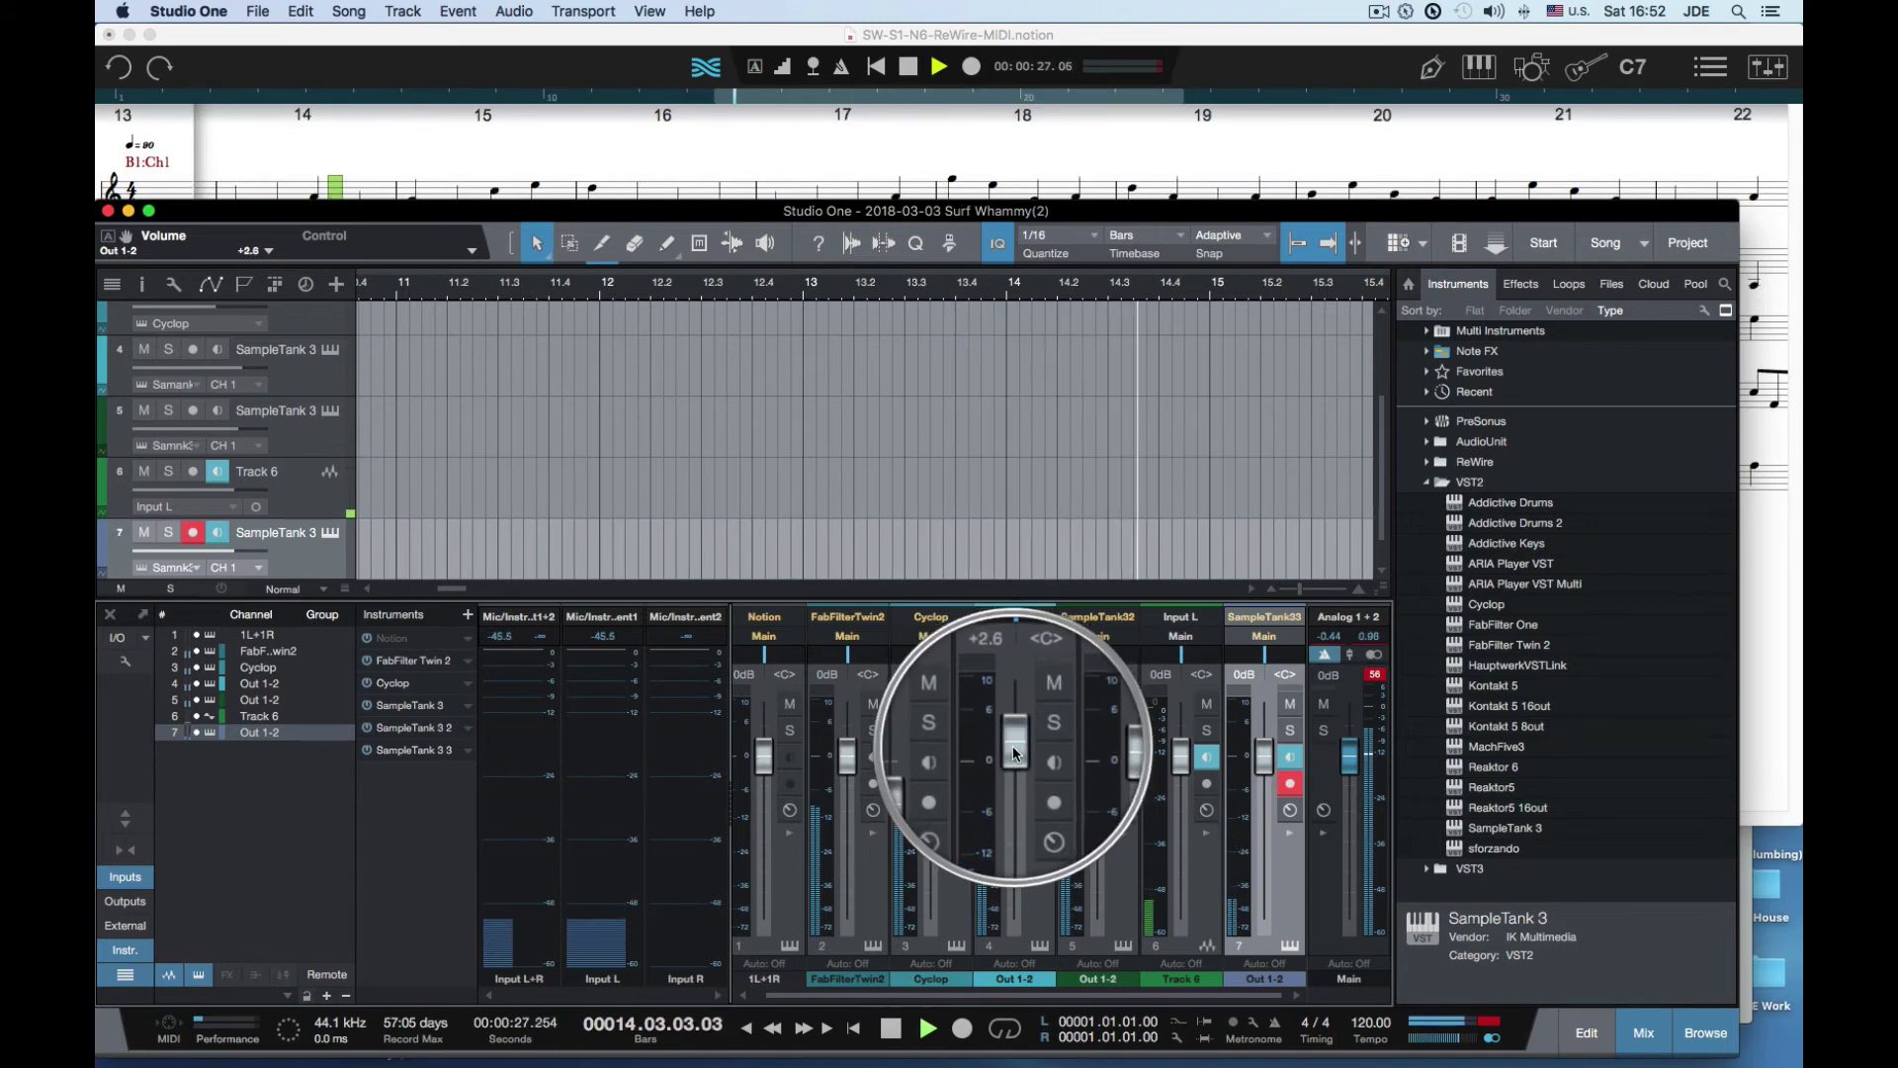
pyautogui.moveTo(1039, 674); pyautogui.dragTo(1018, 657)
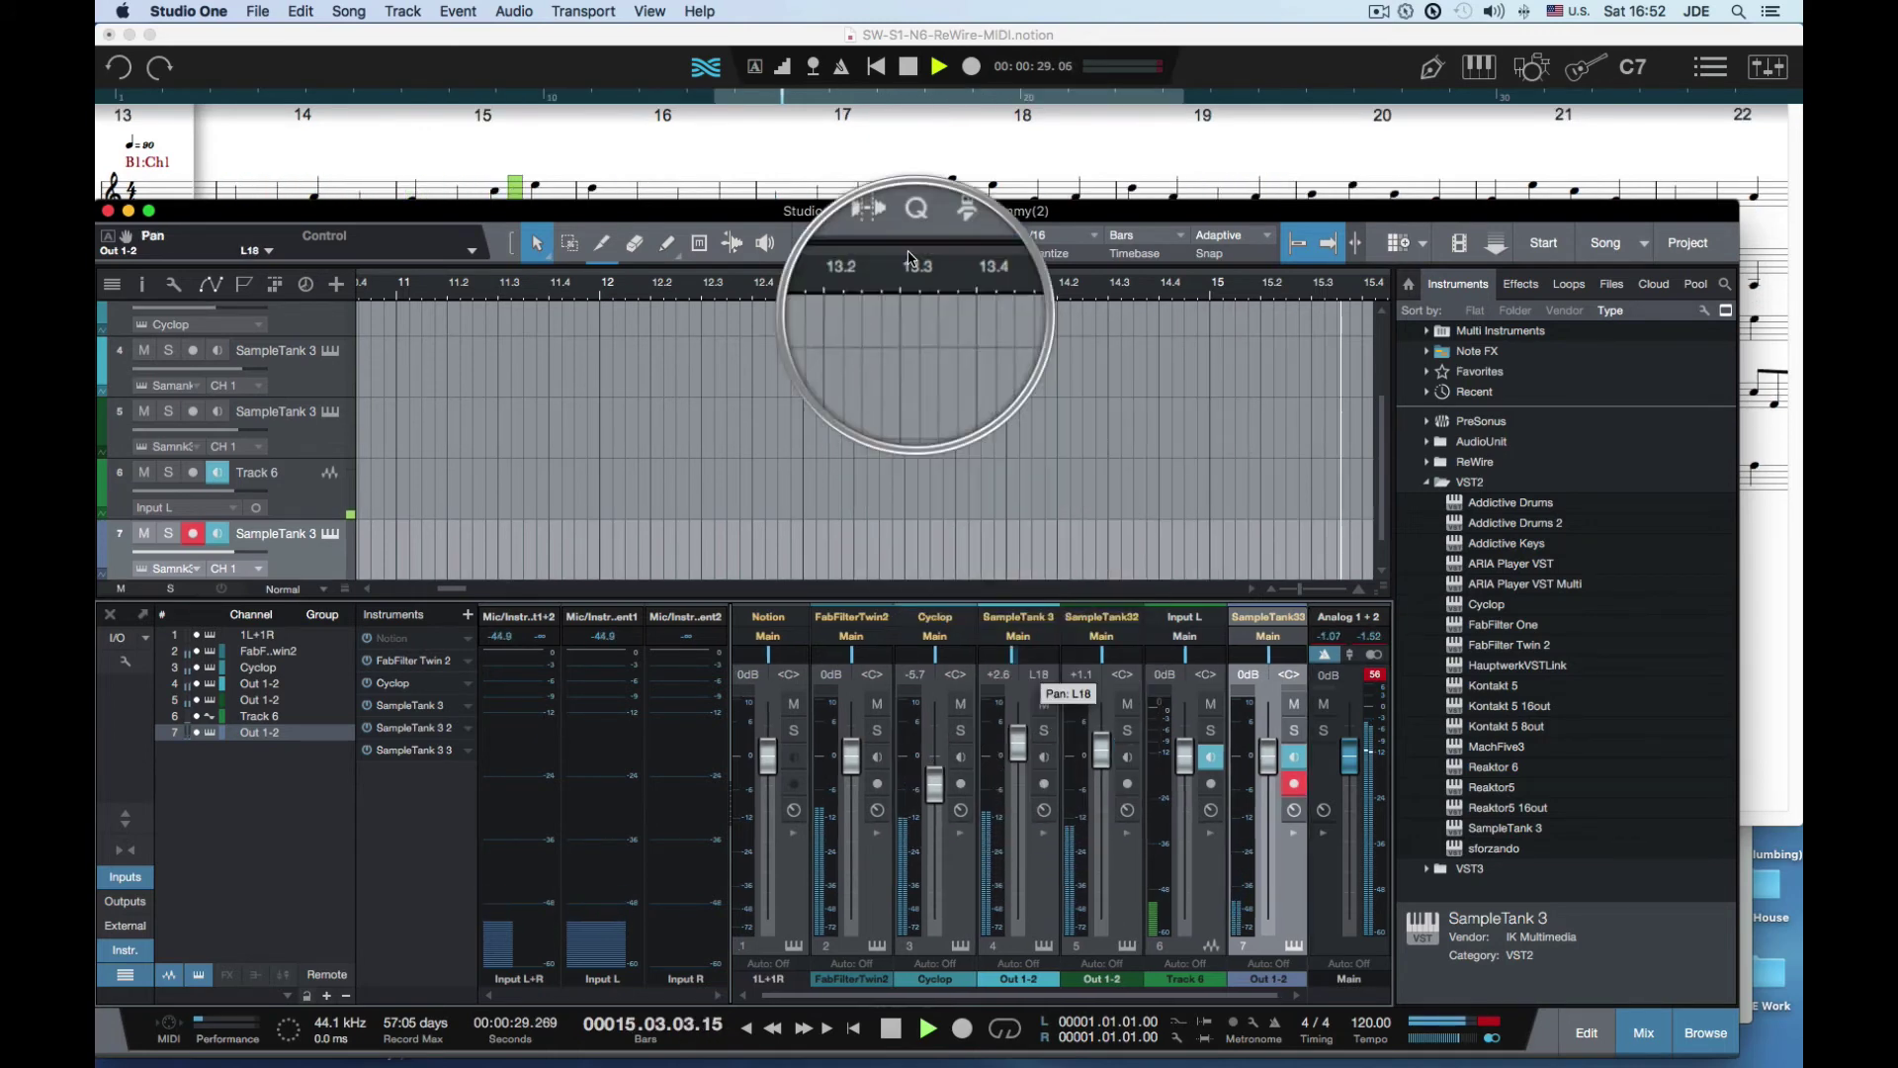
pyautogui.click(850, 171)
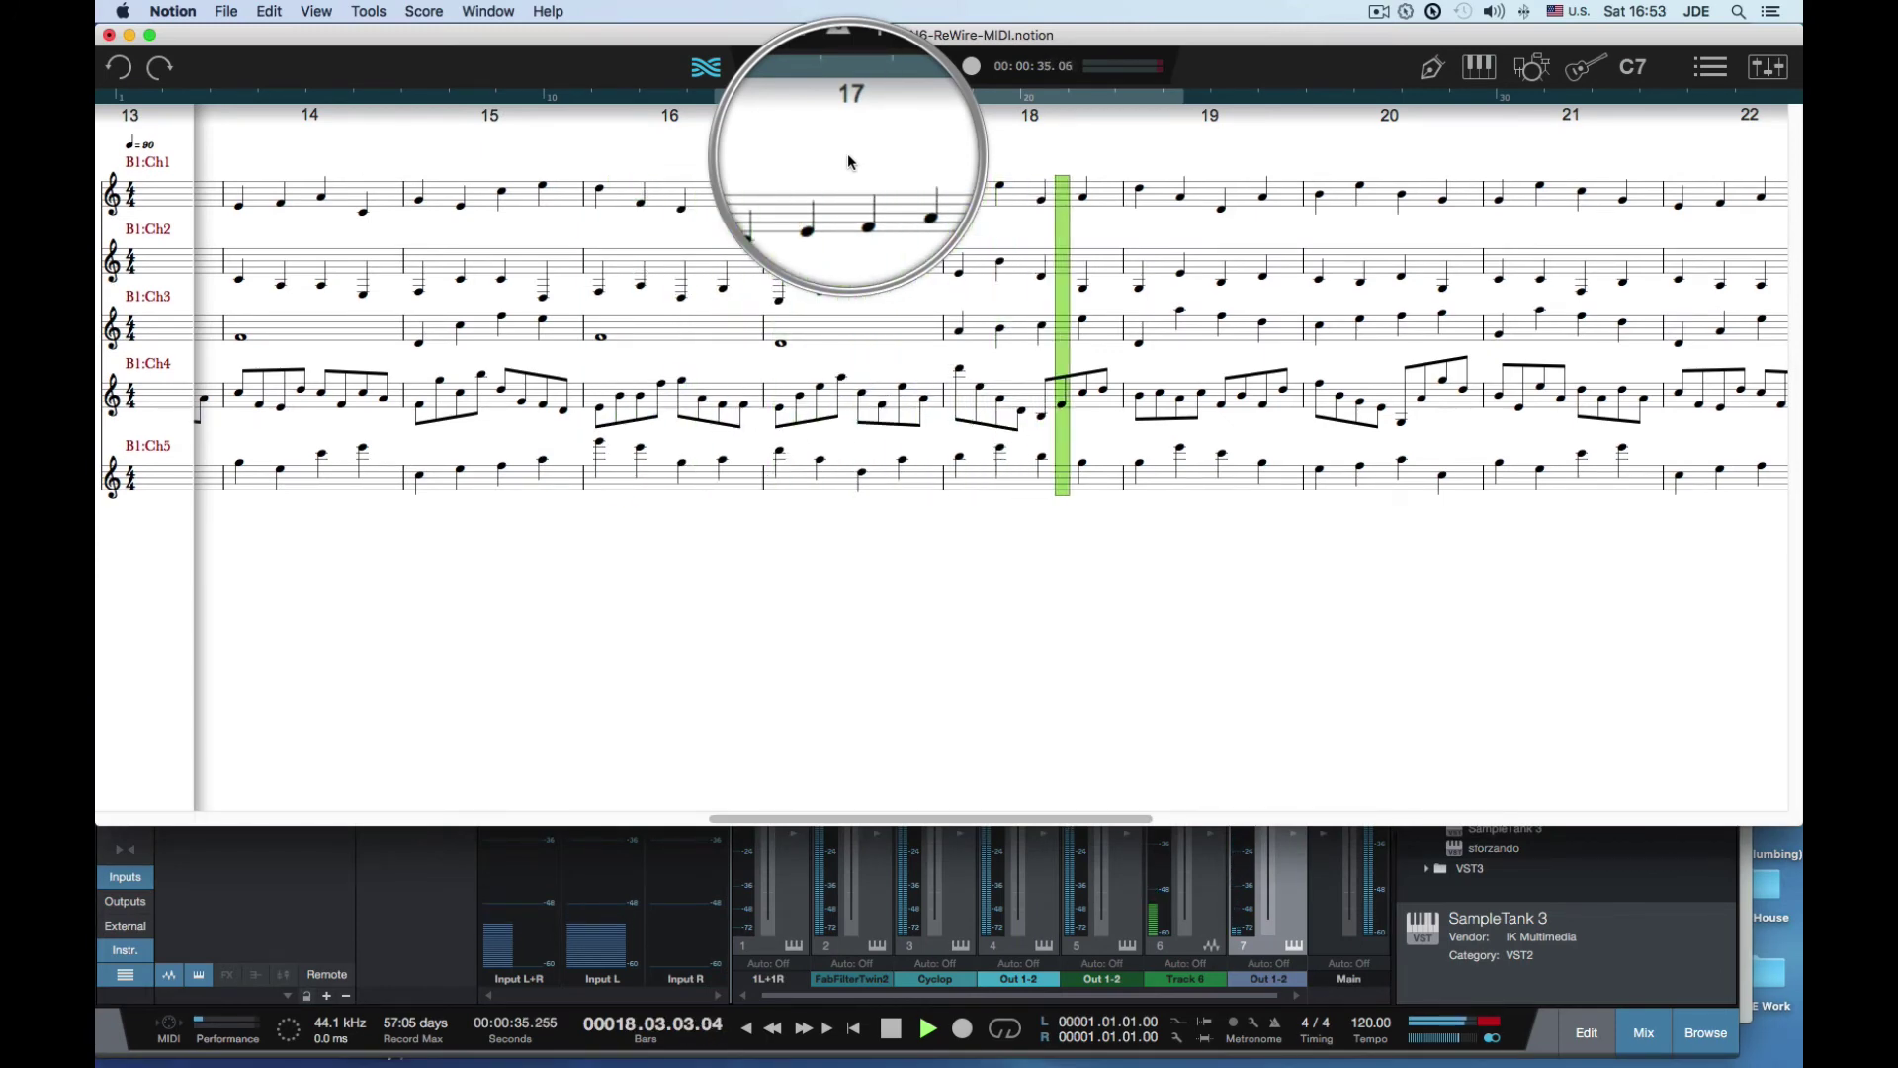
# Stop playback, then select the whole notes in B1:Ch3 measures 3, 5, 7 and 8
pyautogui.press('space')
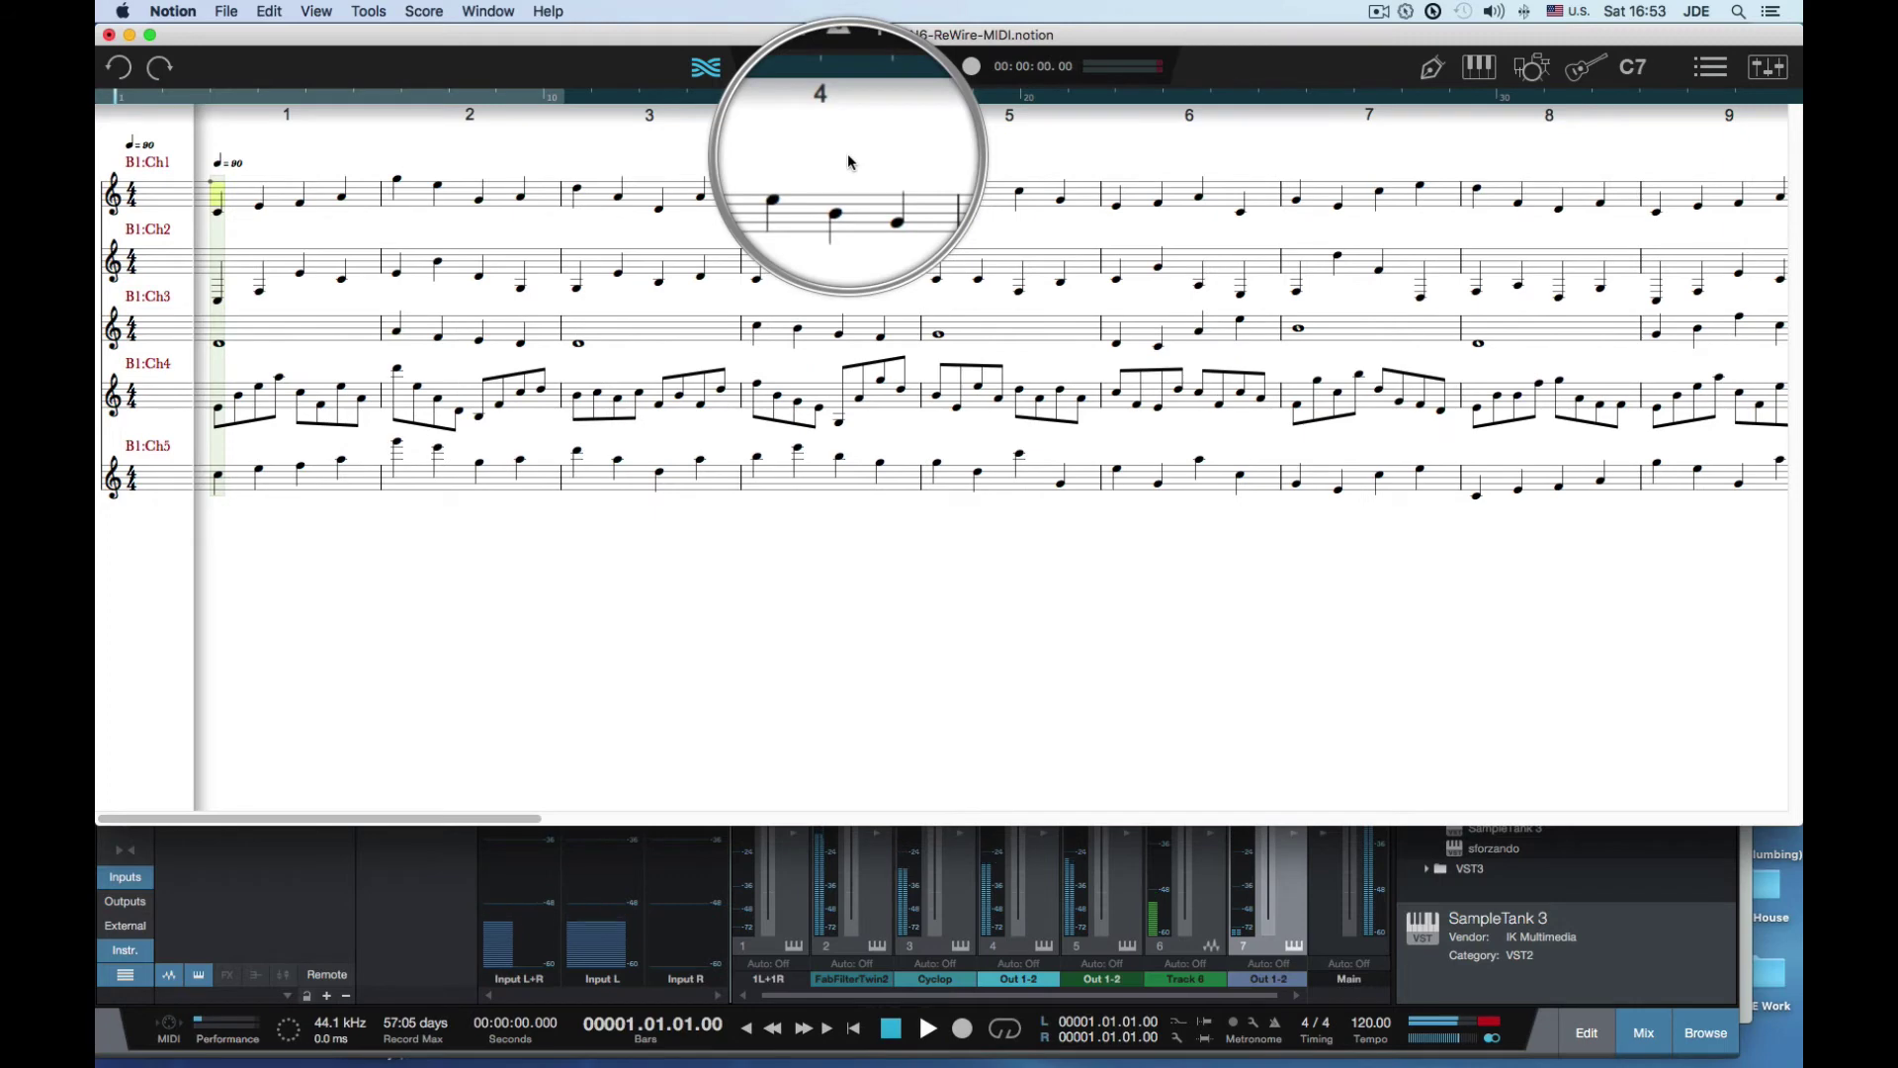
pyautogui.click(586, 350)
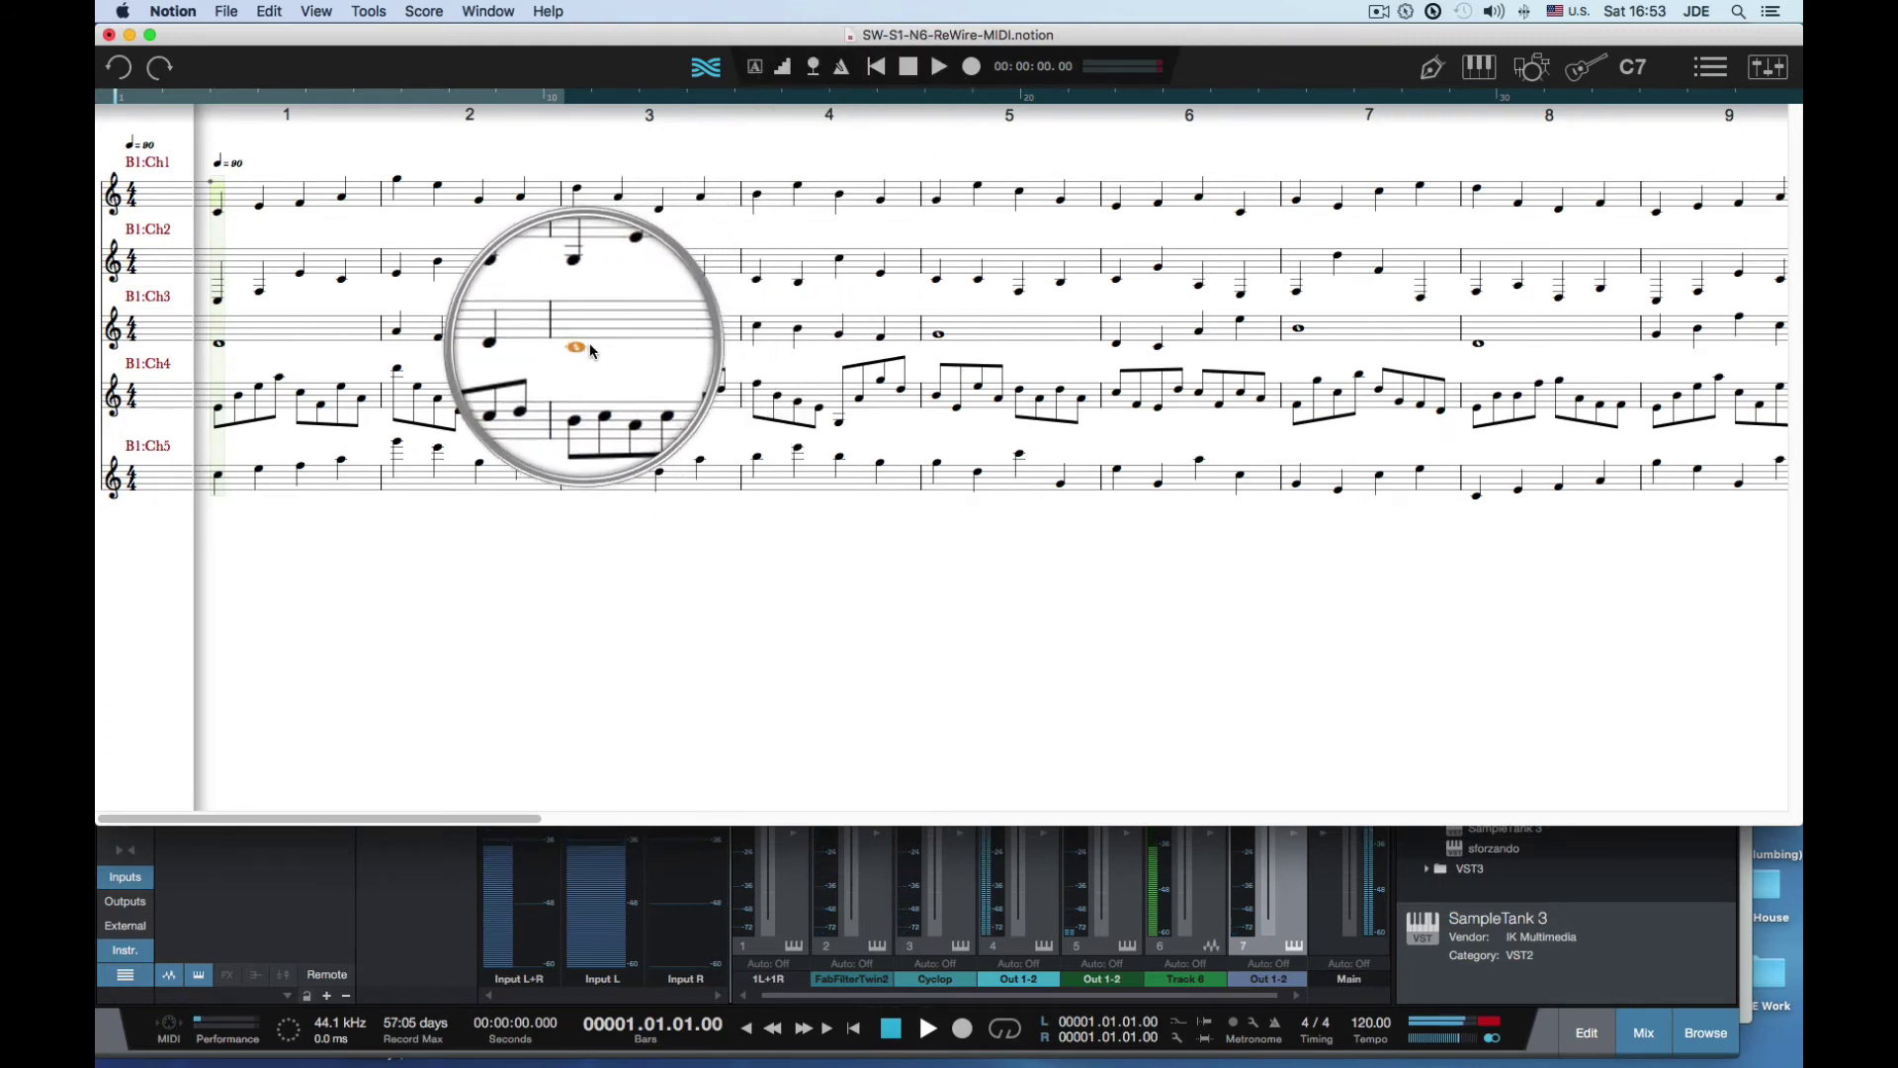
pyautogui.click(937, 326)
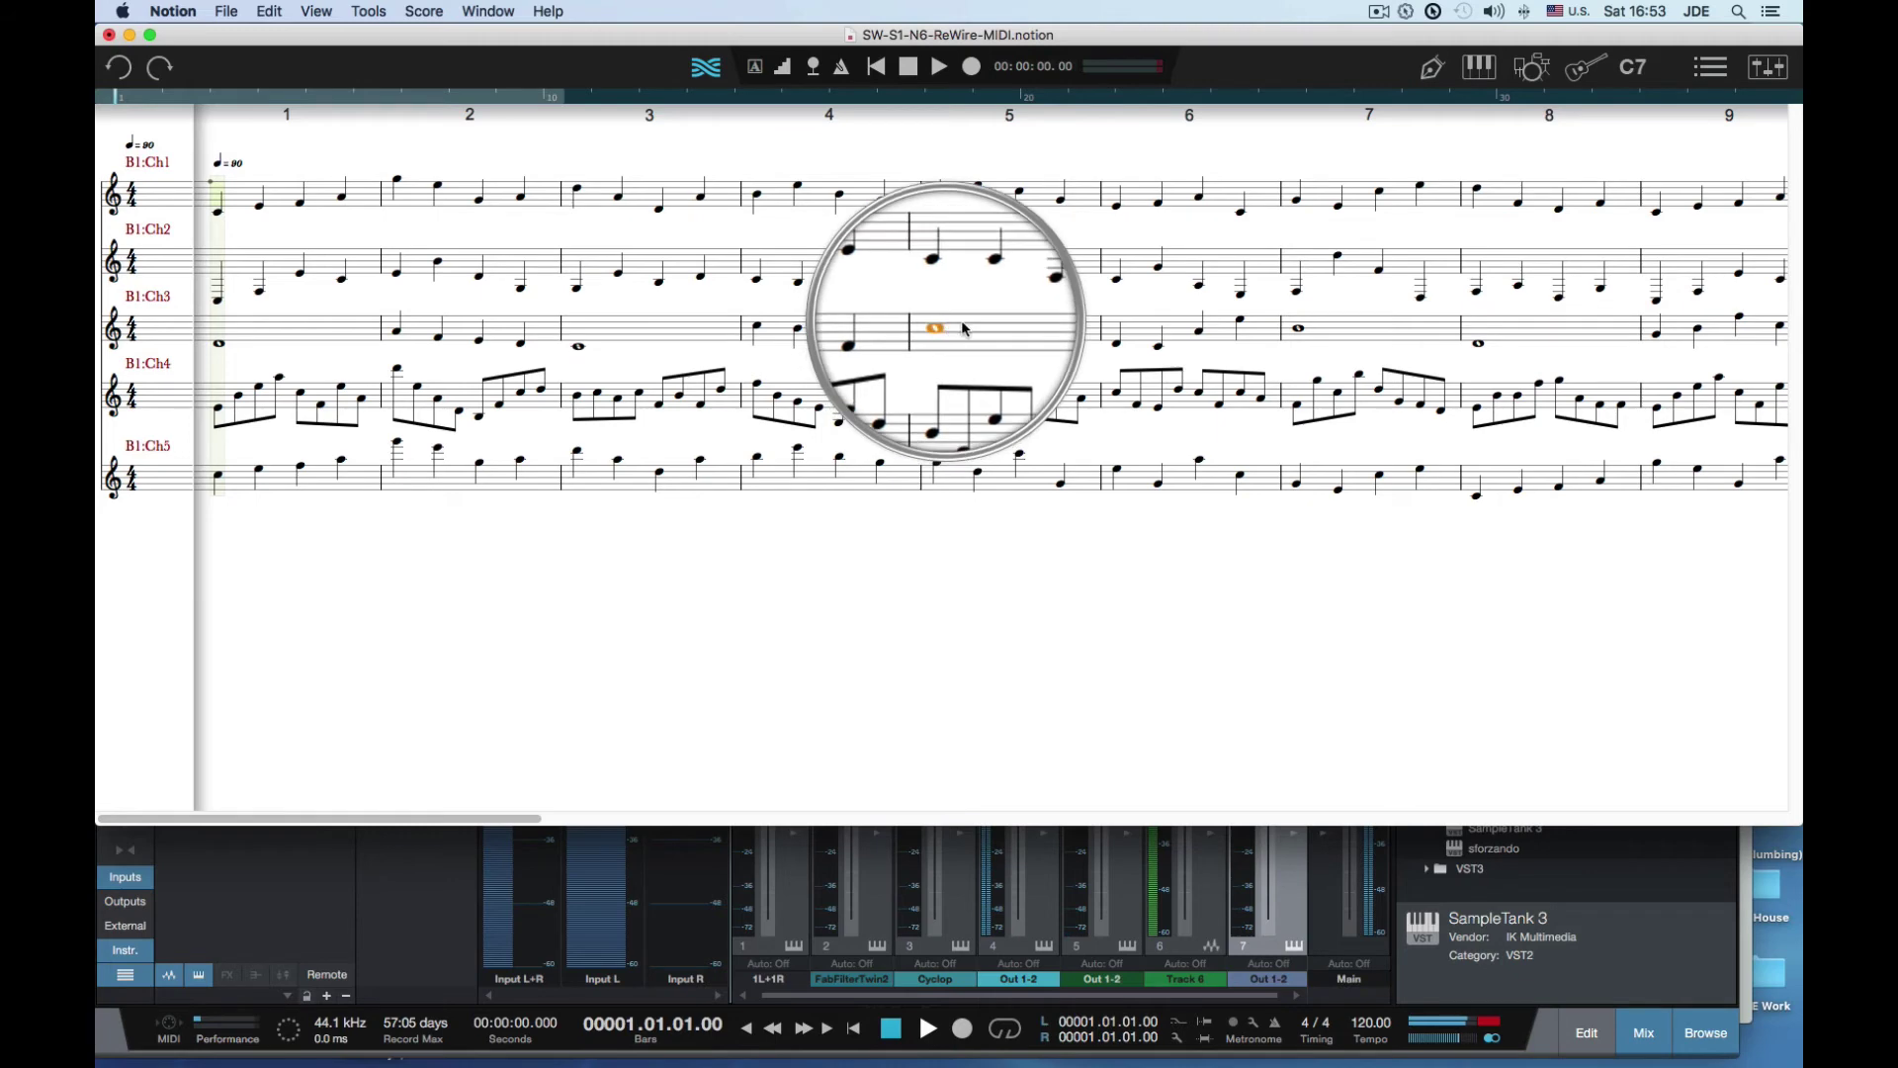
pyautogui.click(1298, 340)
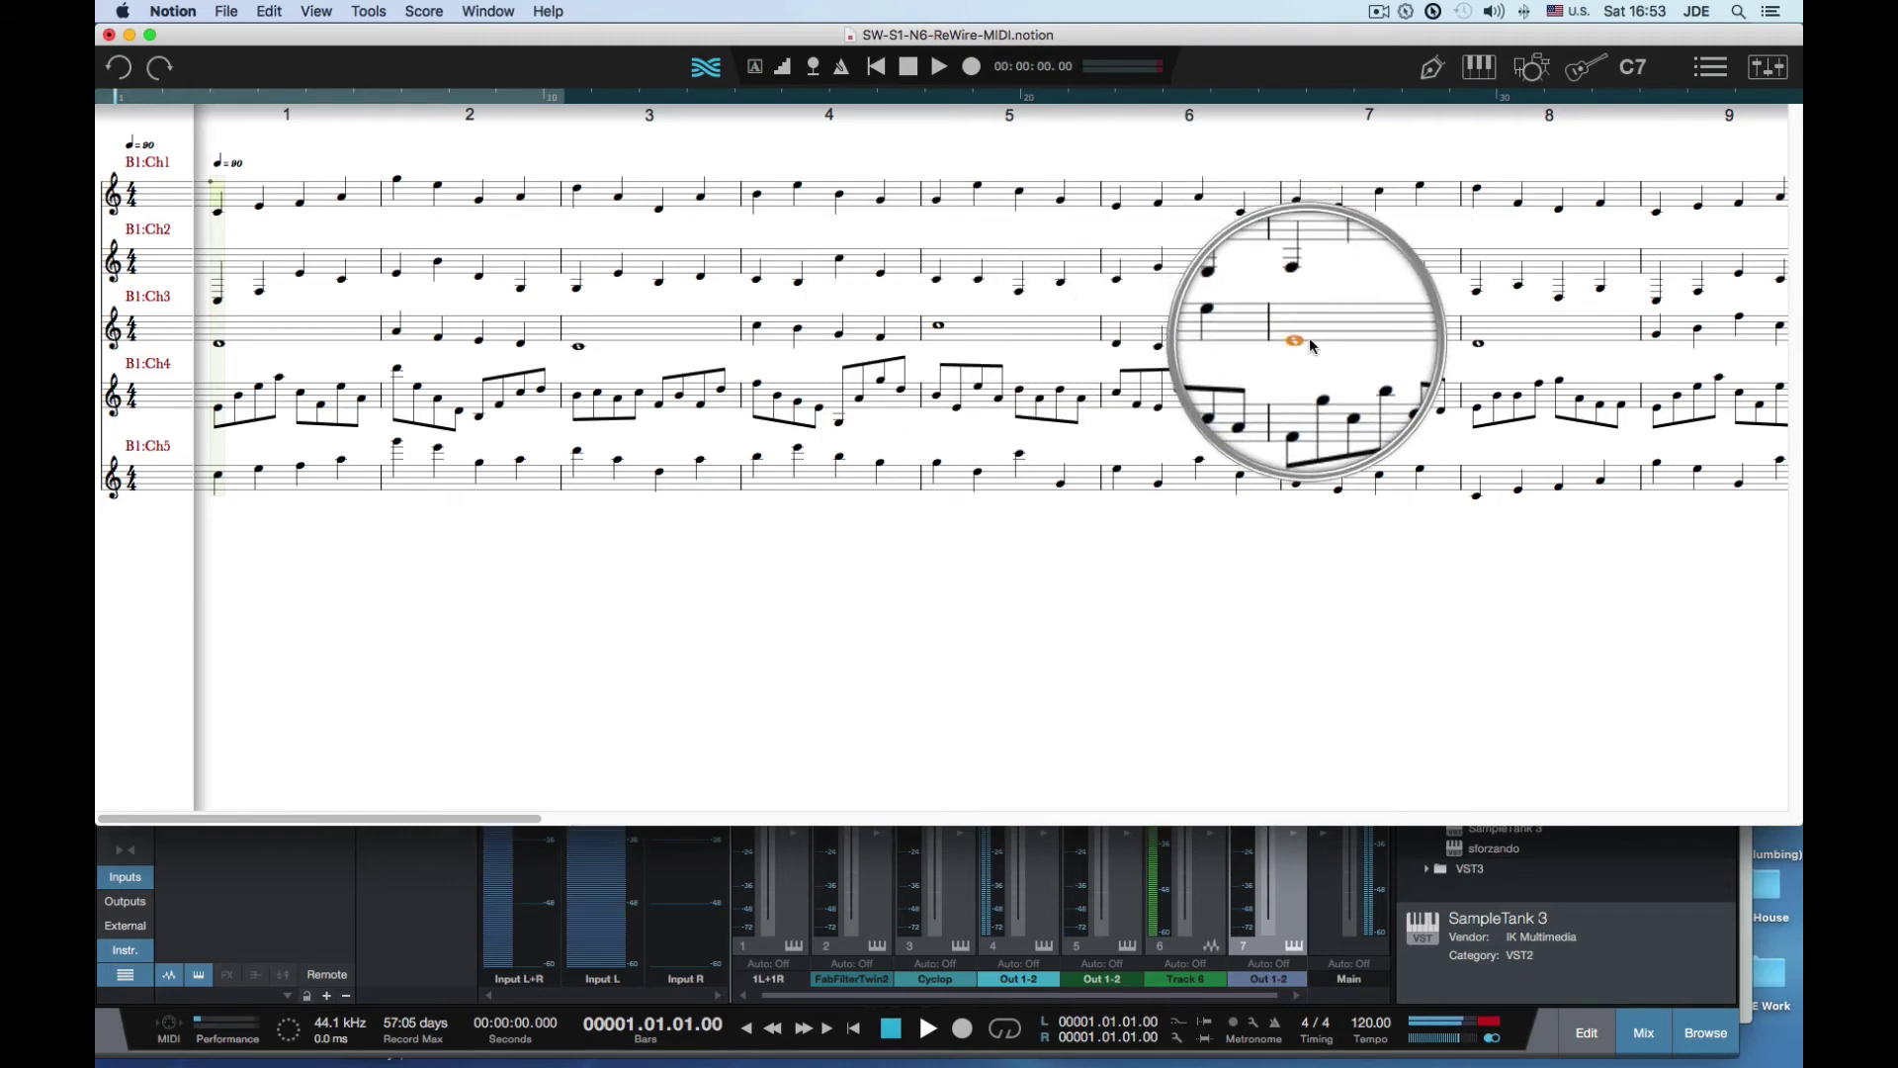
pyautogui.click(1483, 333)
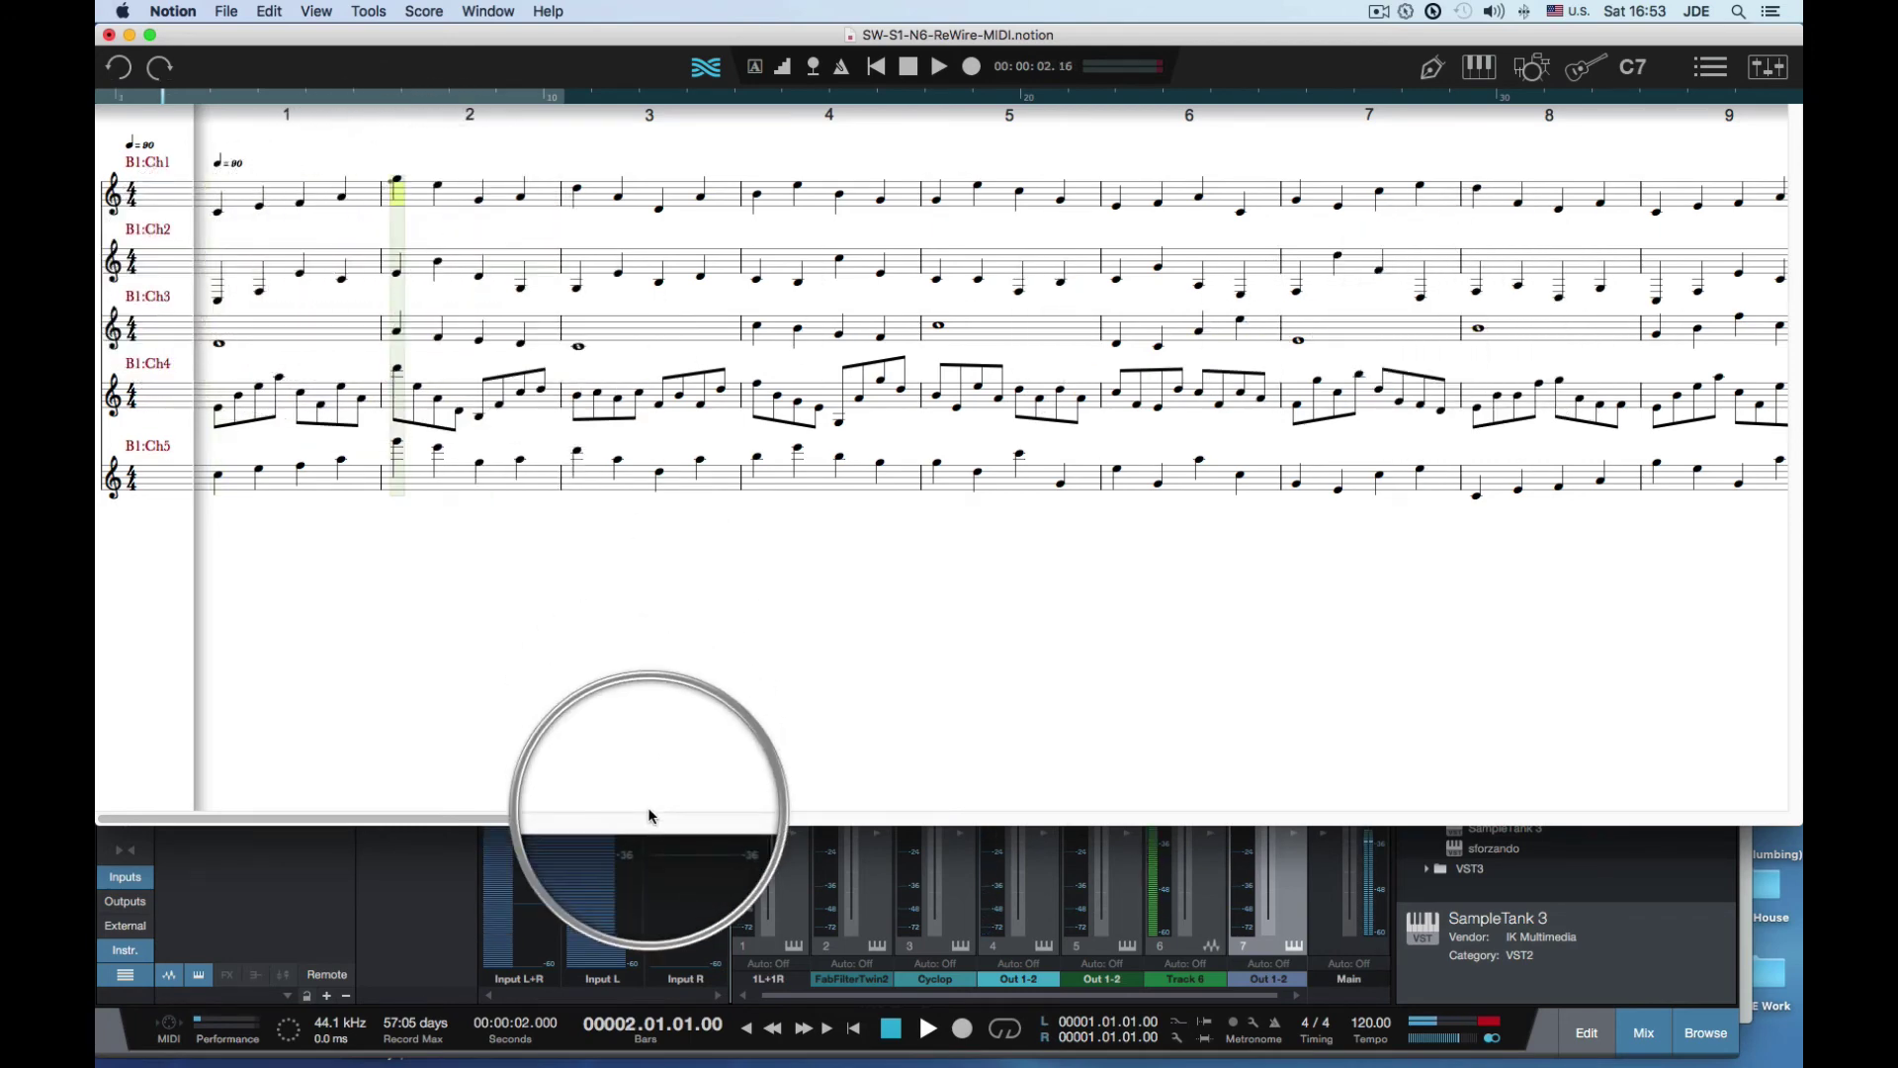
# Play the score and stop it around measure 11
pyautogui.press('space')
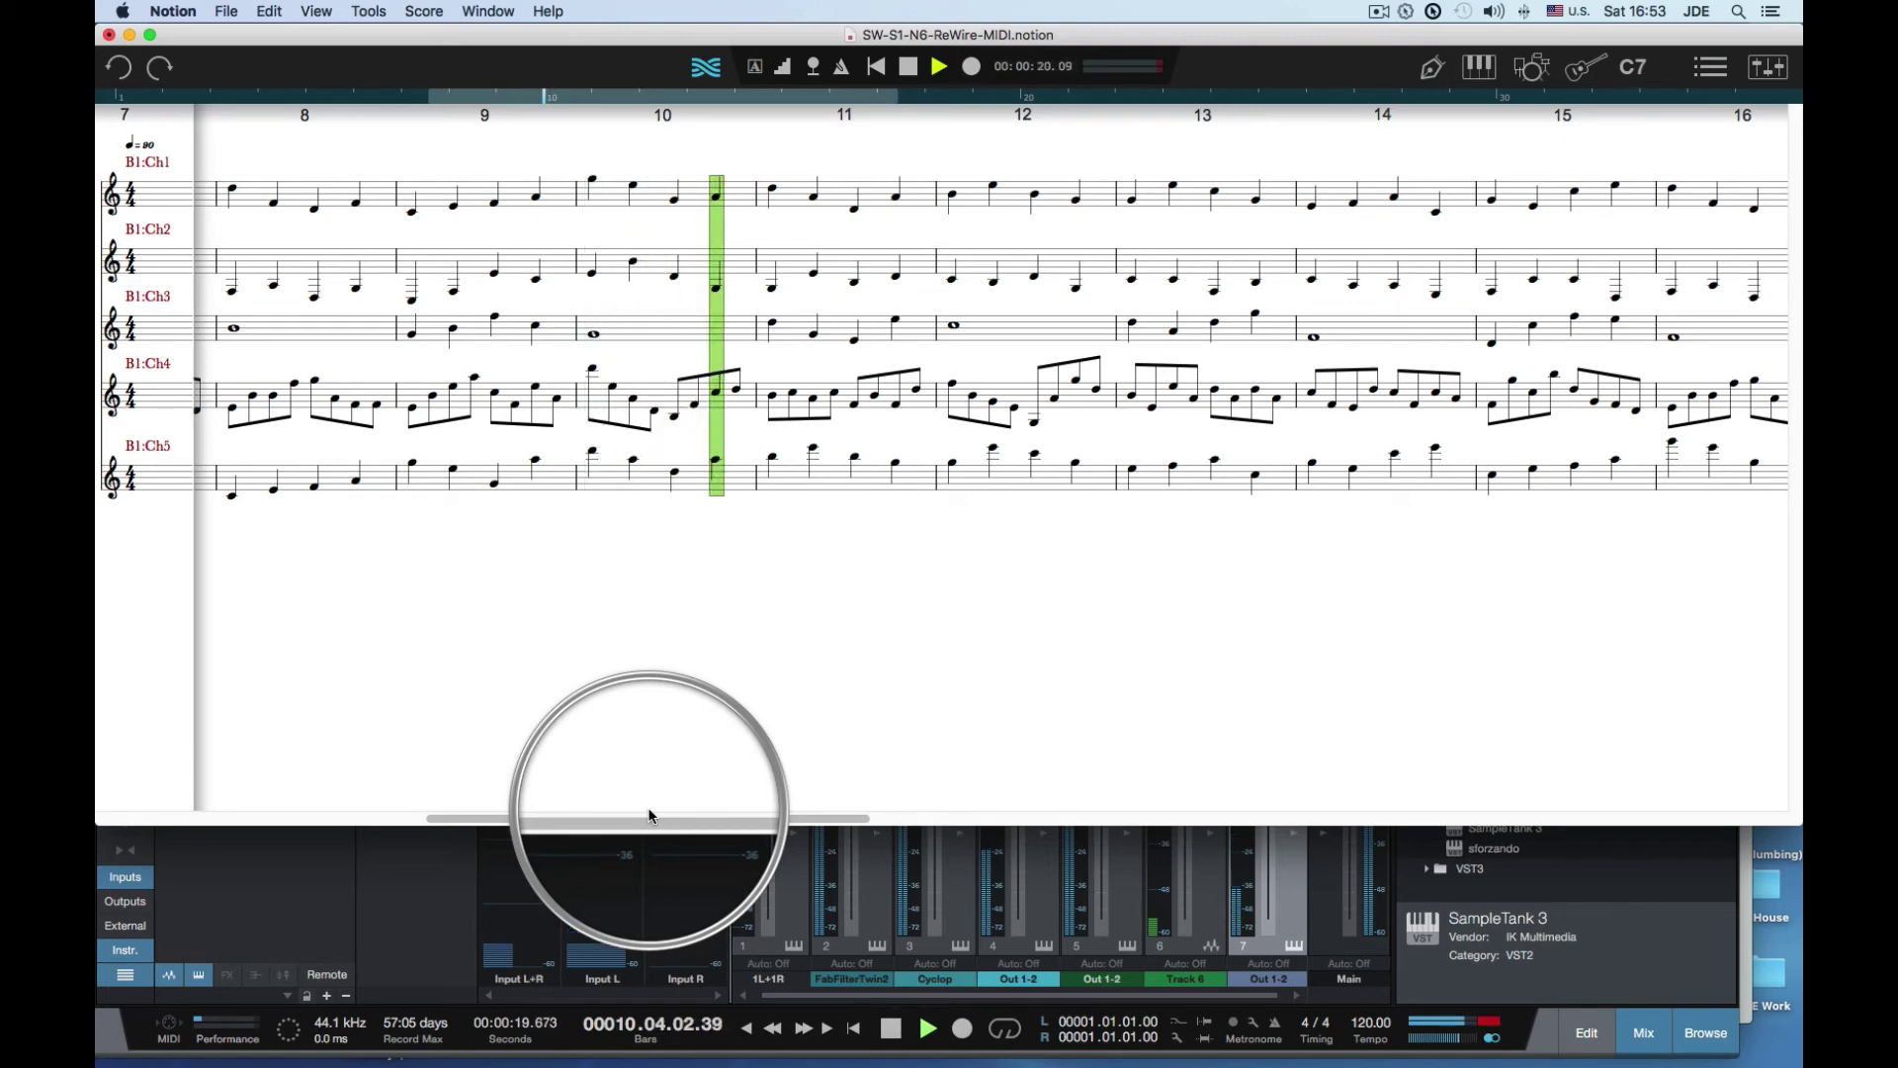
pyautogui.press('space')
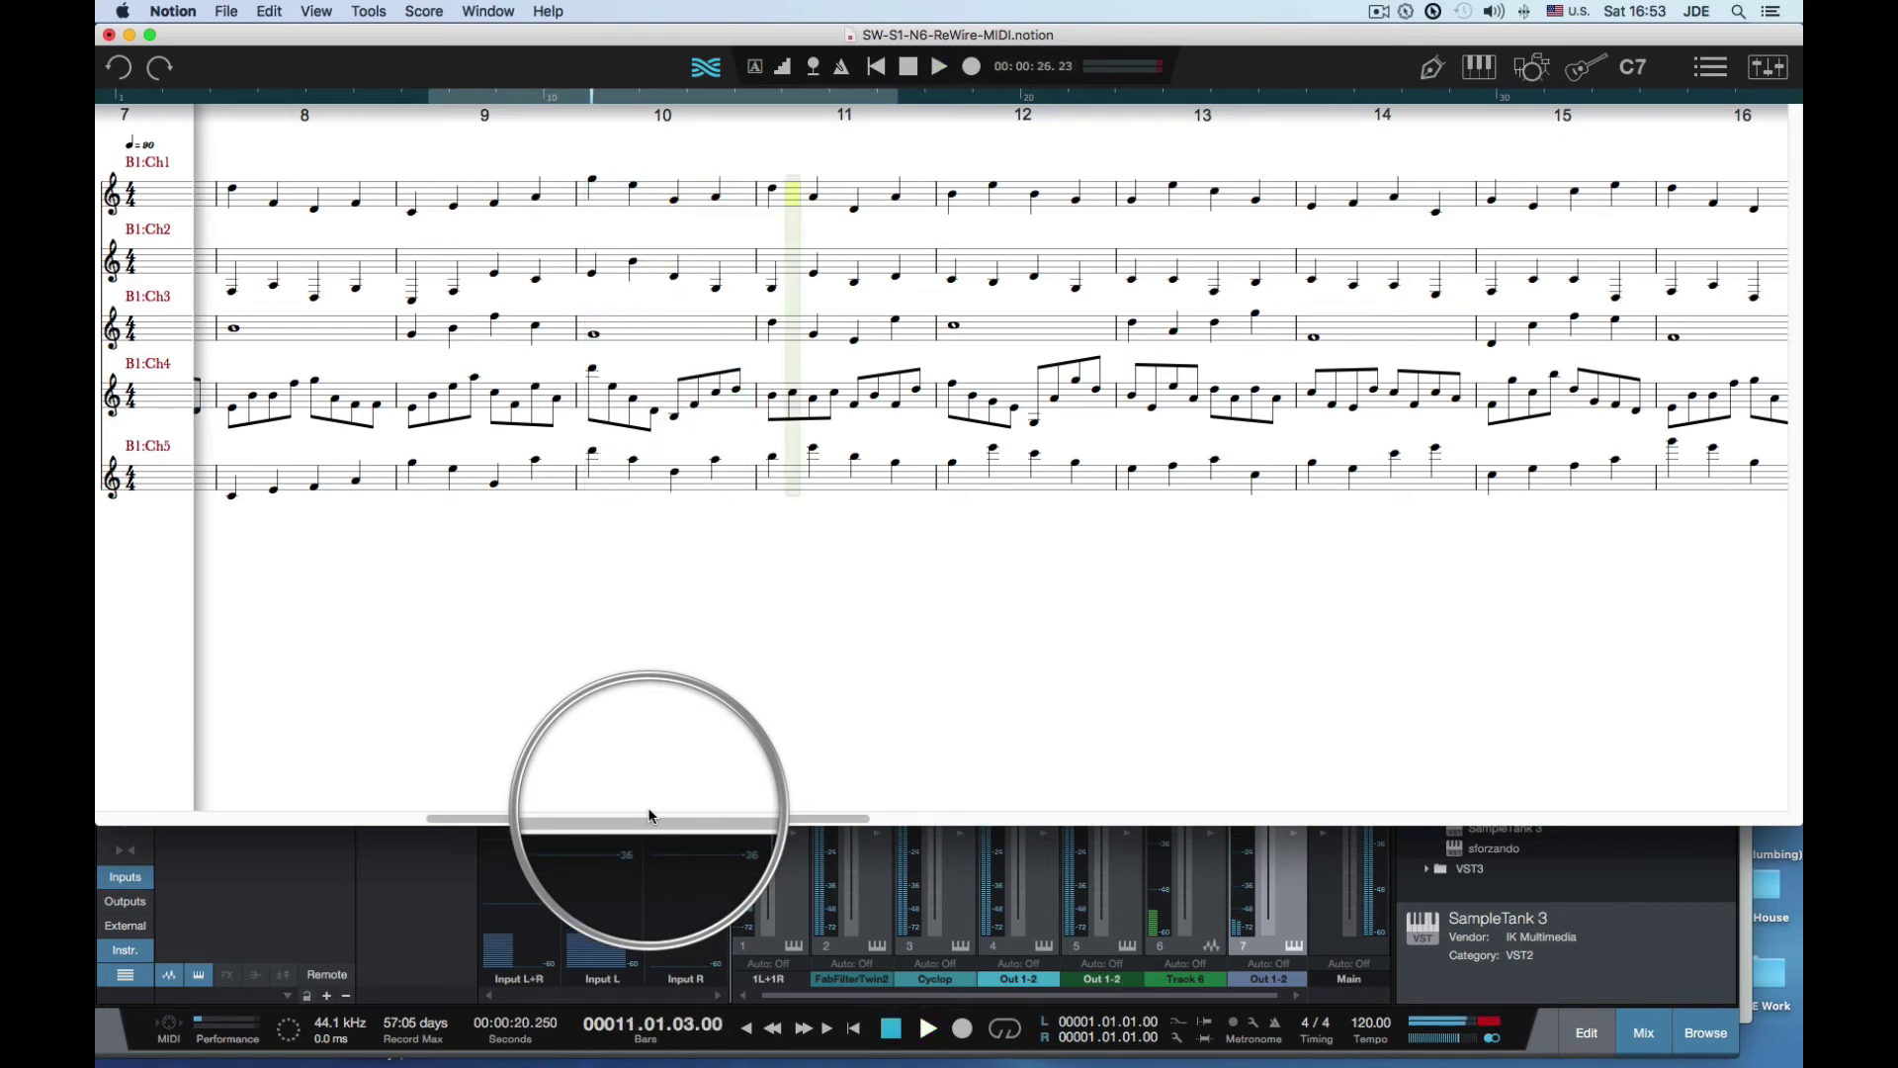
# Pick quarter notes from the entry palette and enter three quarter notes in B1:Ch3 measure 12
pyautogui.rightClick(1048, 546)
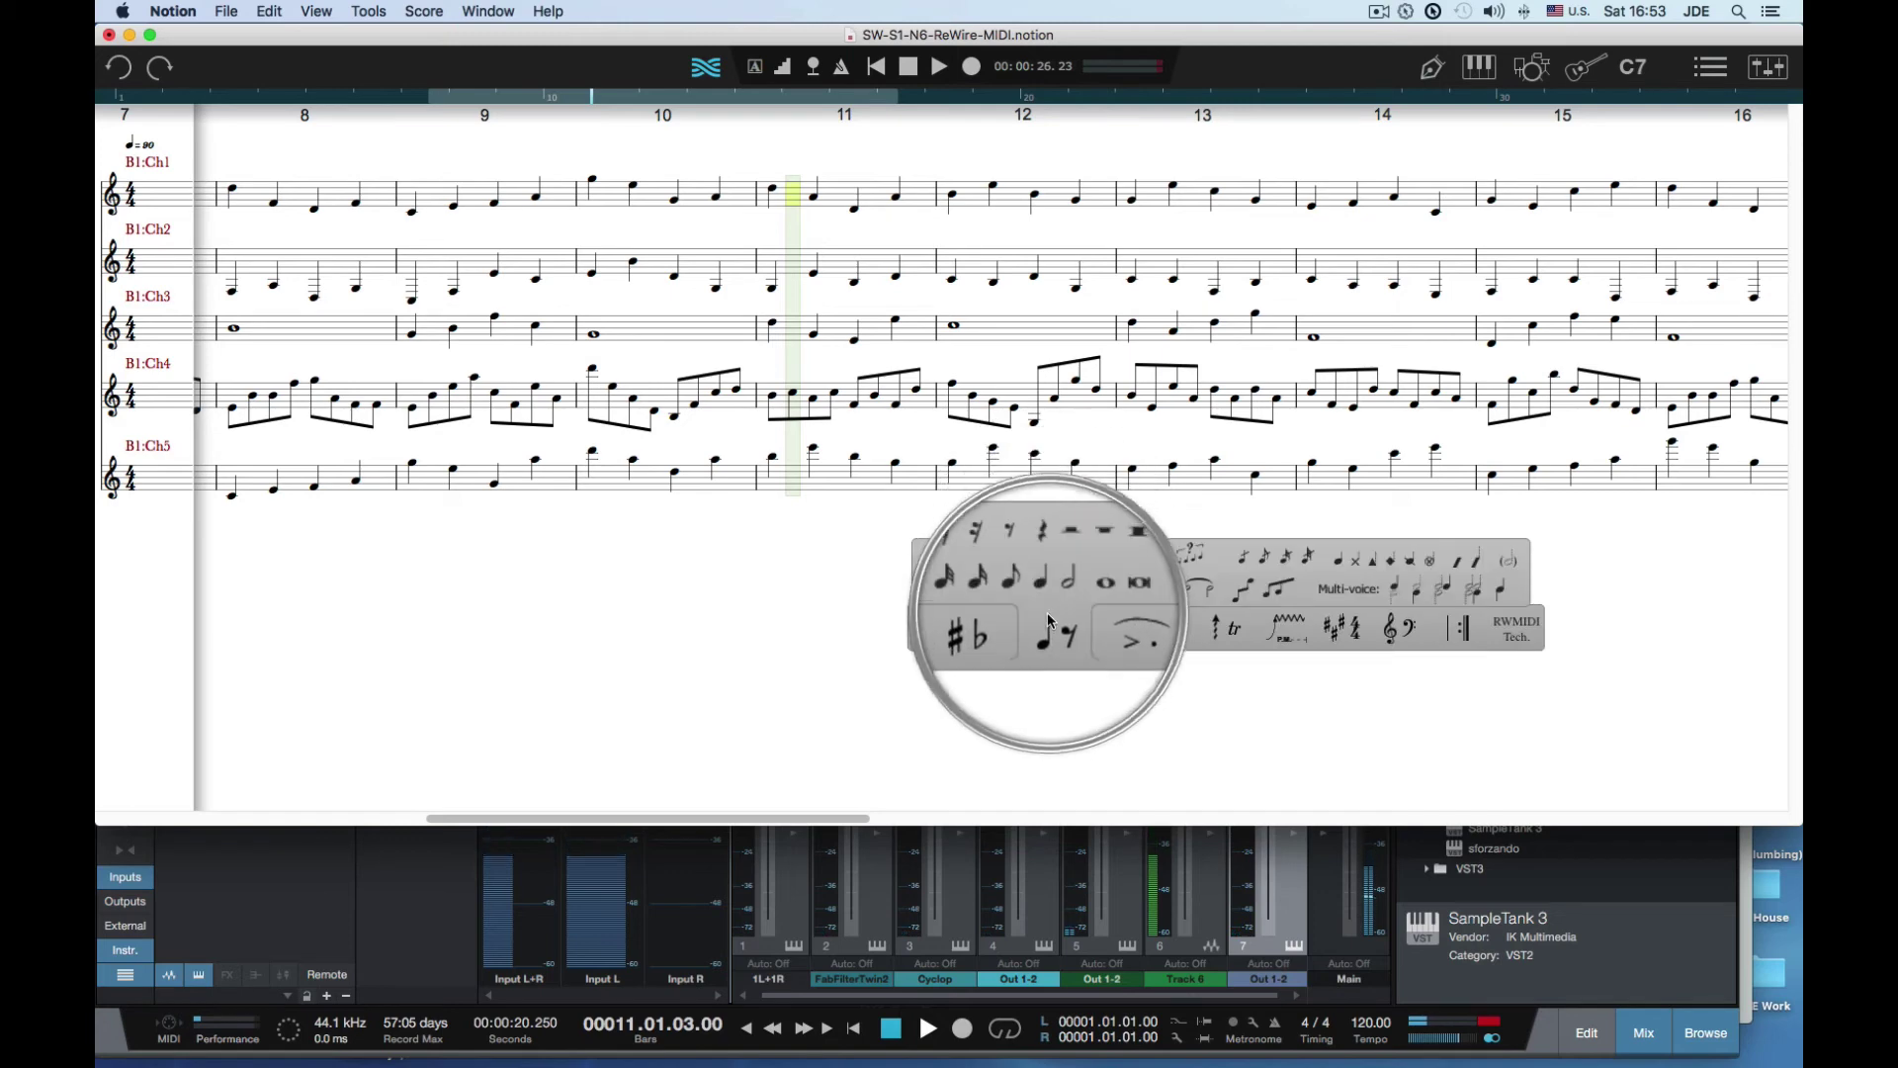
pyautogui.click(1042, 591)
pyautogui.rightClick(1047, 593)
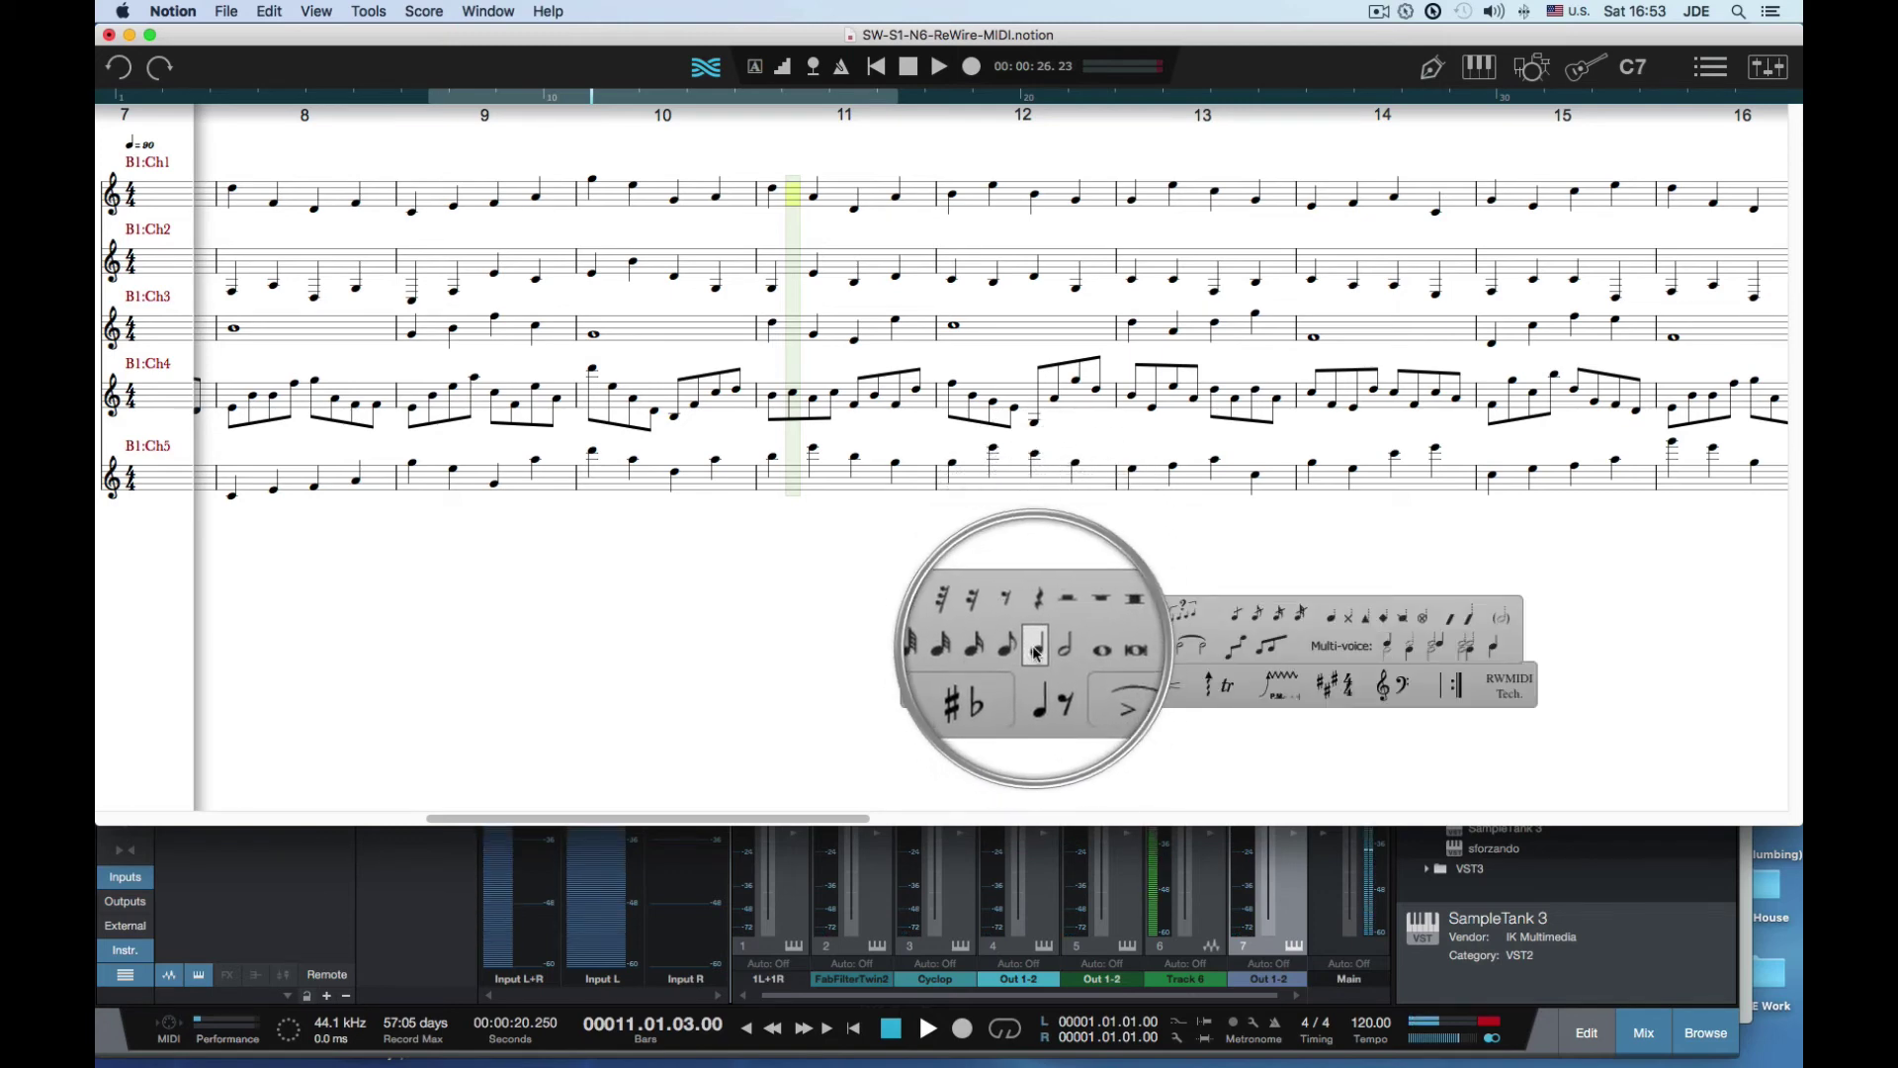
pyautogui.click(1040, 689)
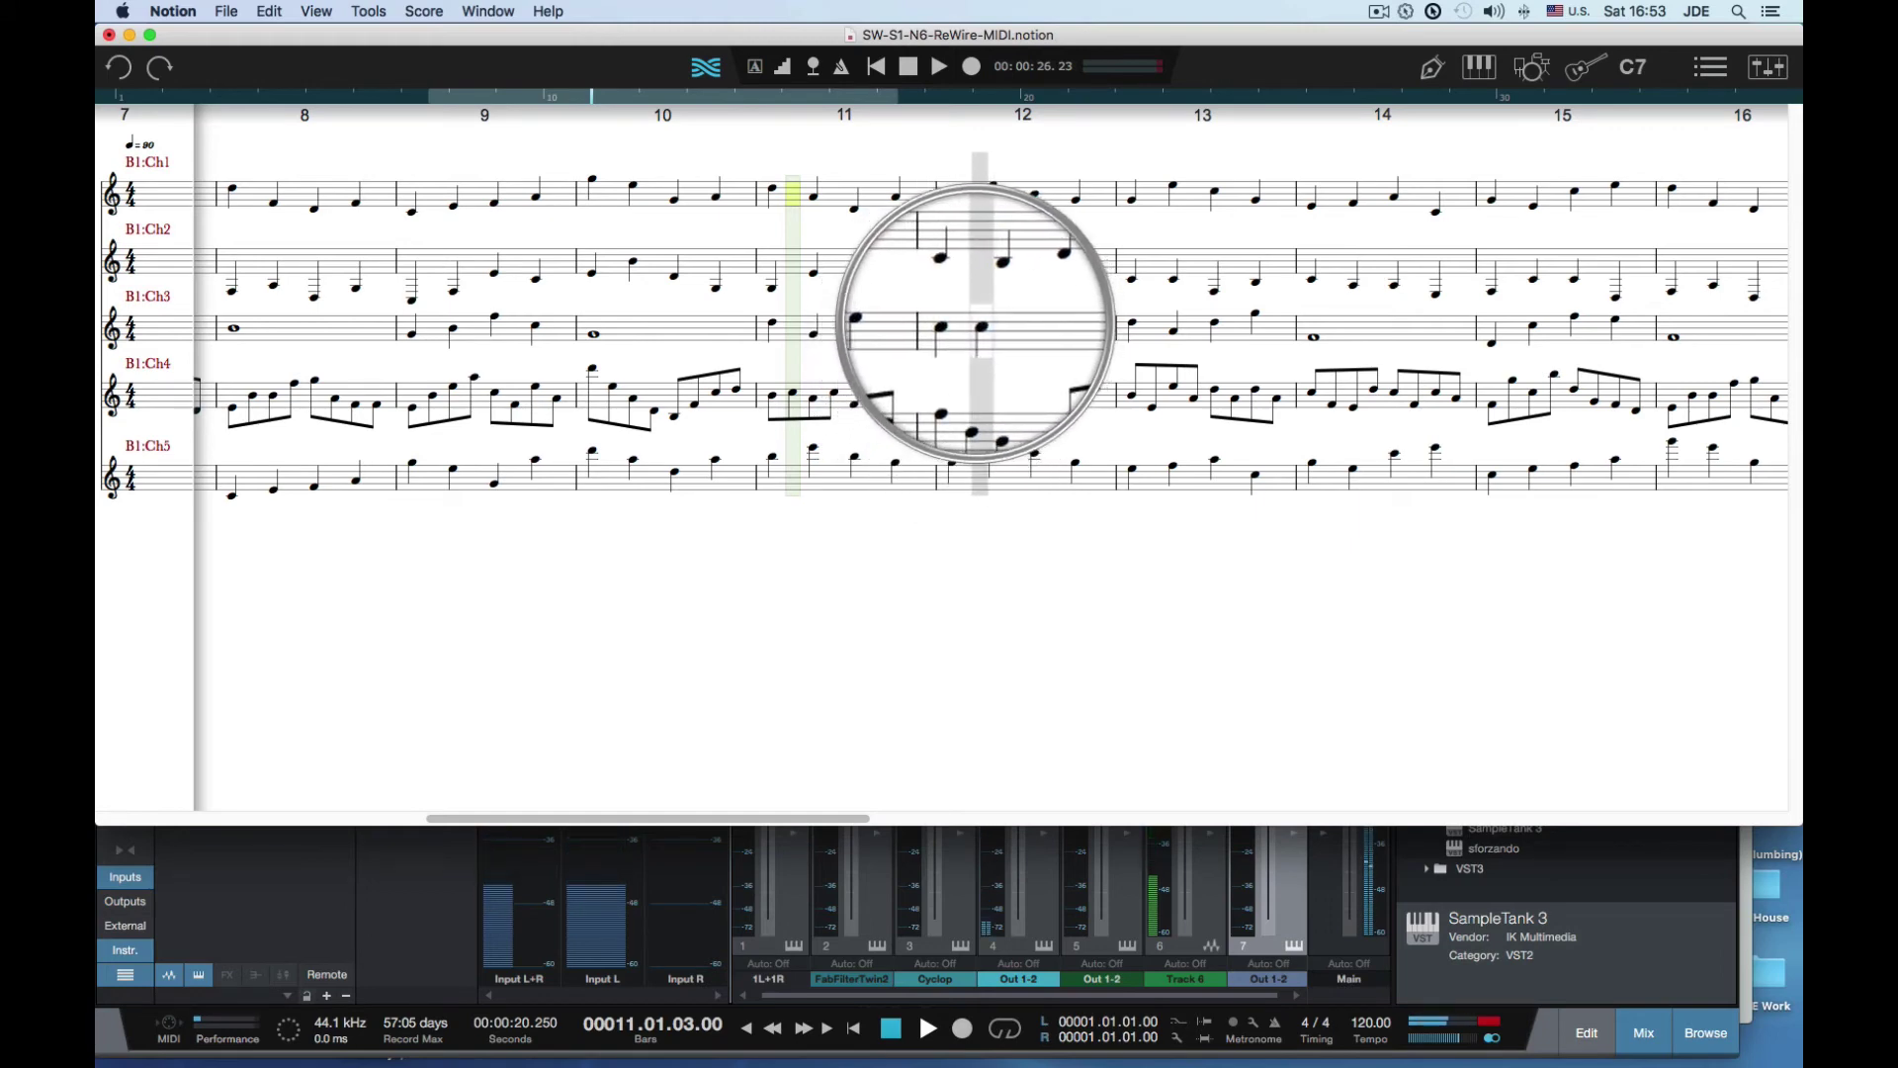
pyautogui.click(985, 322)
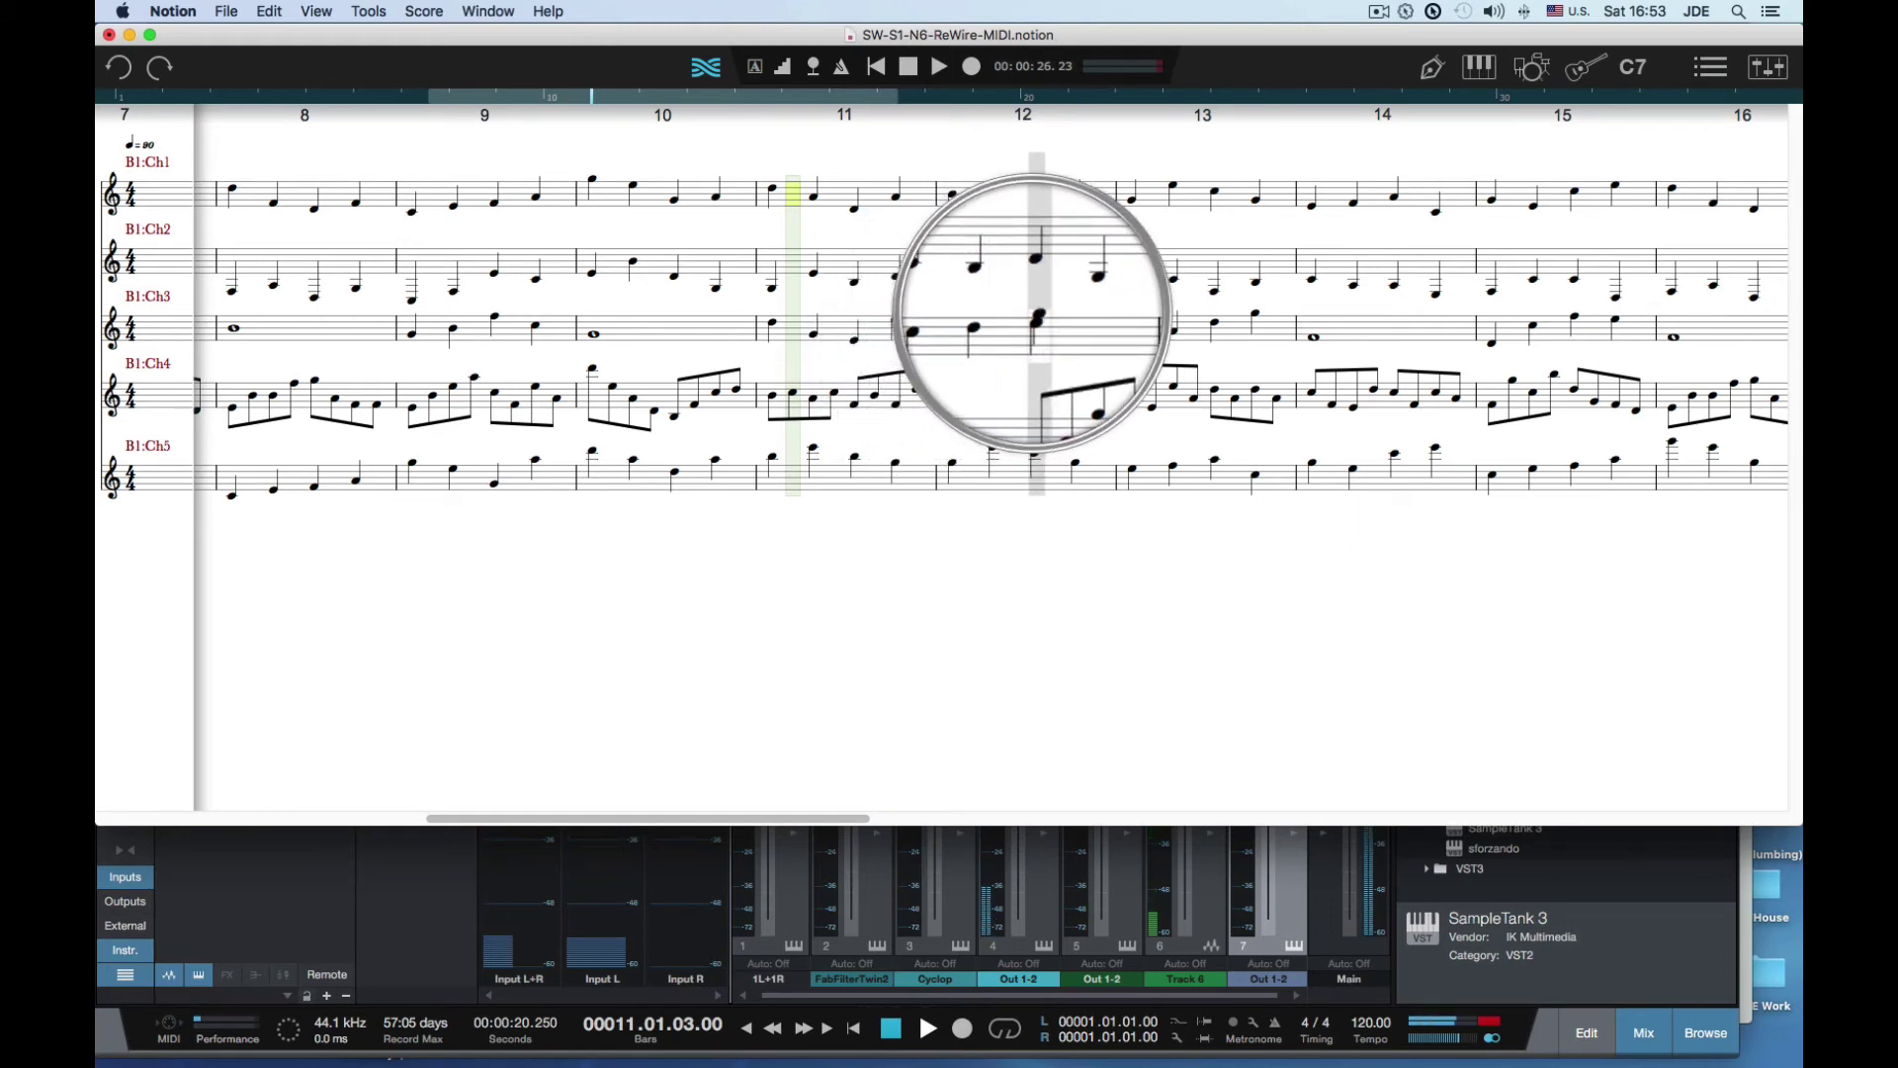
pyautogui.click(1034, 319)
pyautogui.click(1076, 316)
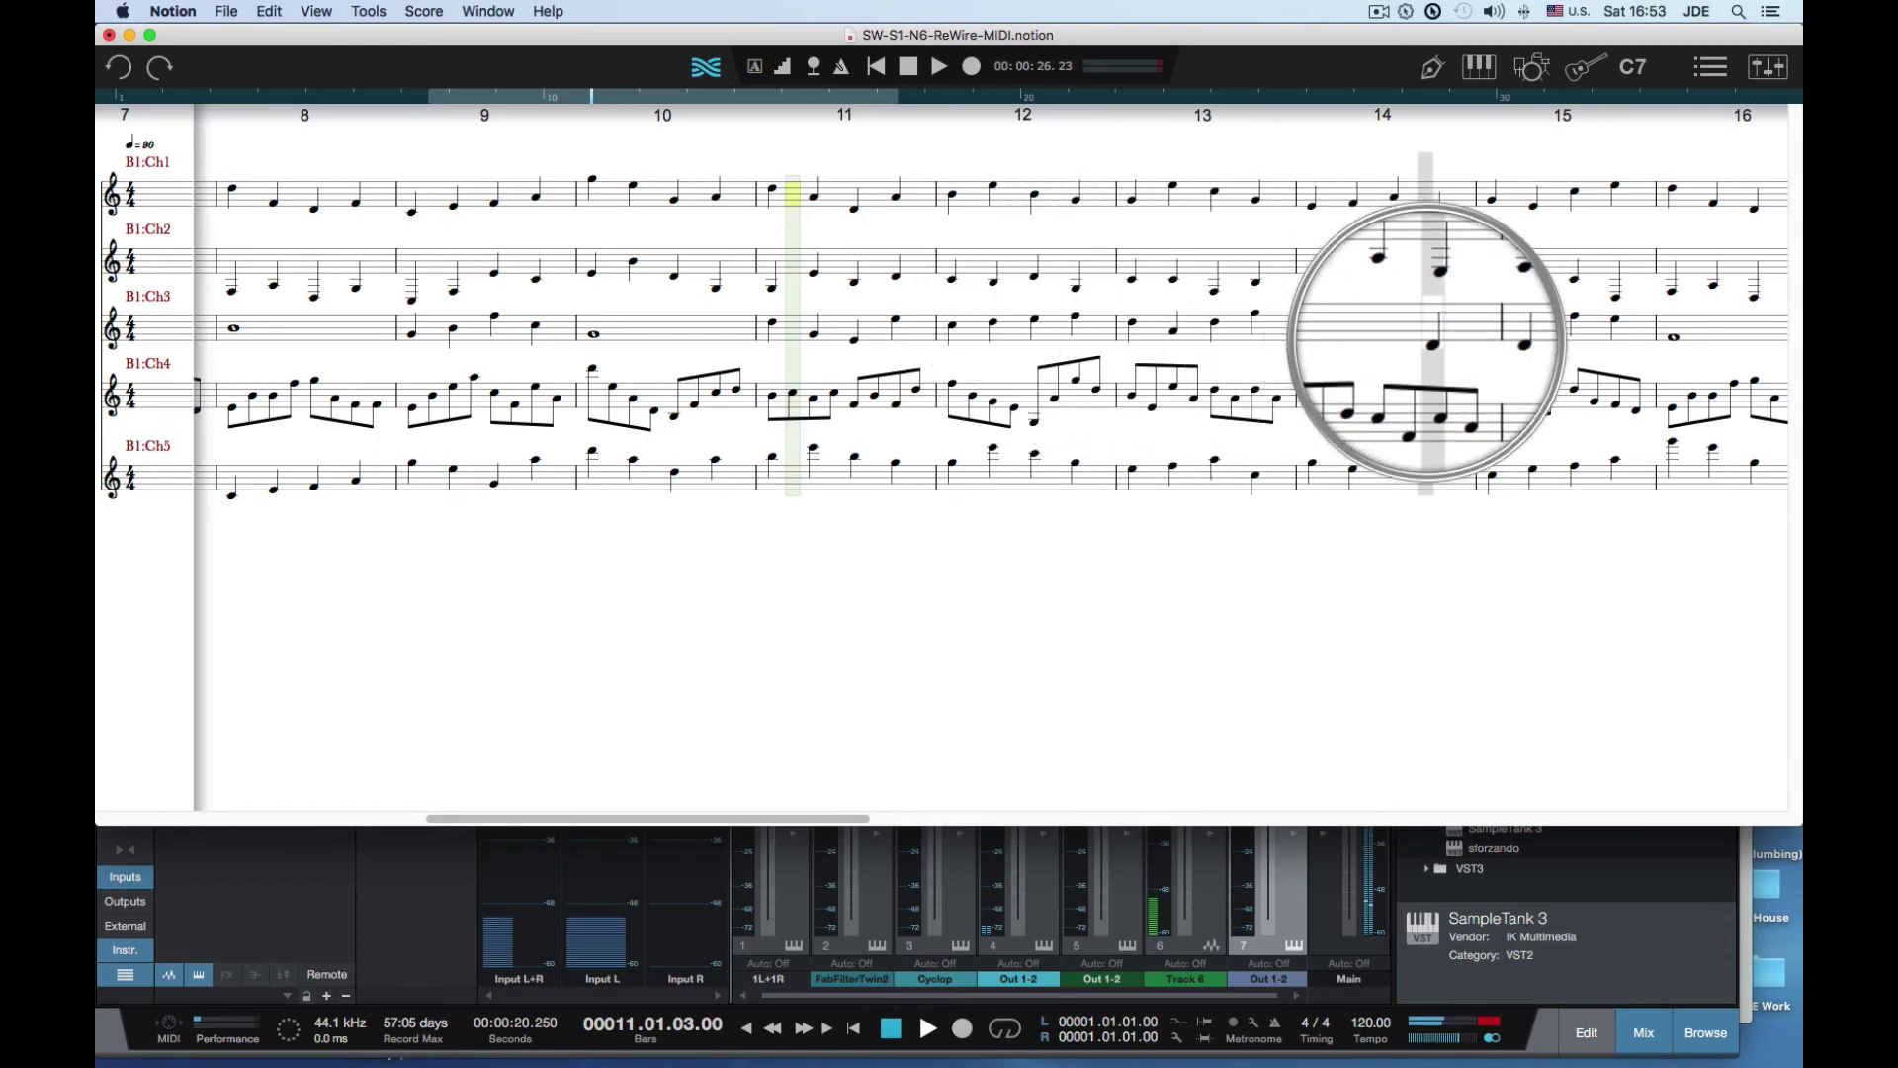
# Fill measure 14 with four quarter notes, add a second notehead, then cue playback at measure 9
pyautogui.click(1309, 337)
pyautogui.click(1350, 336)
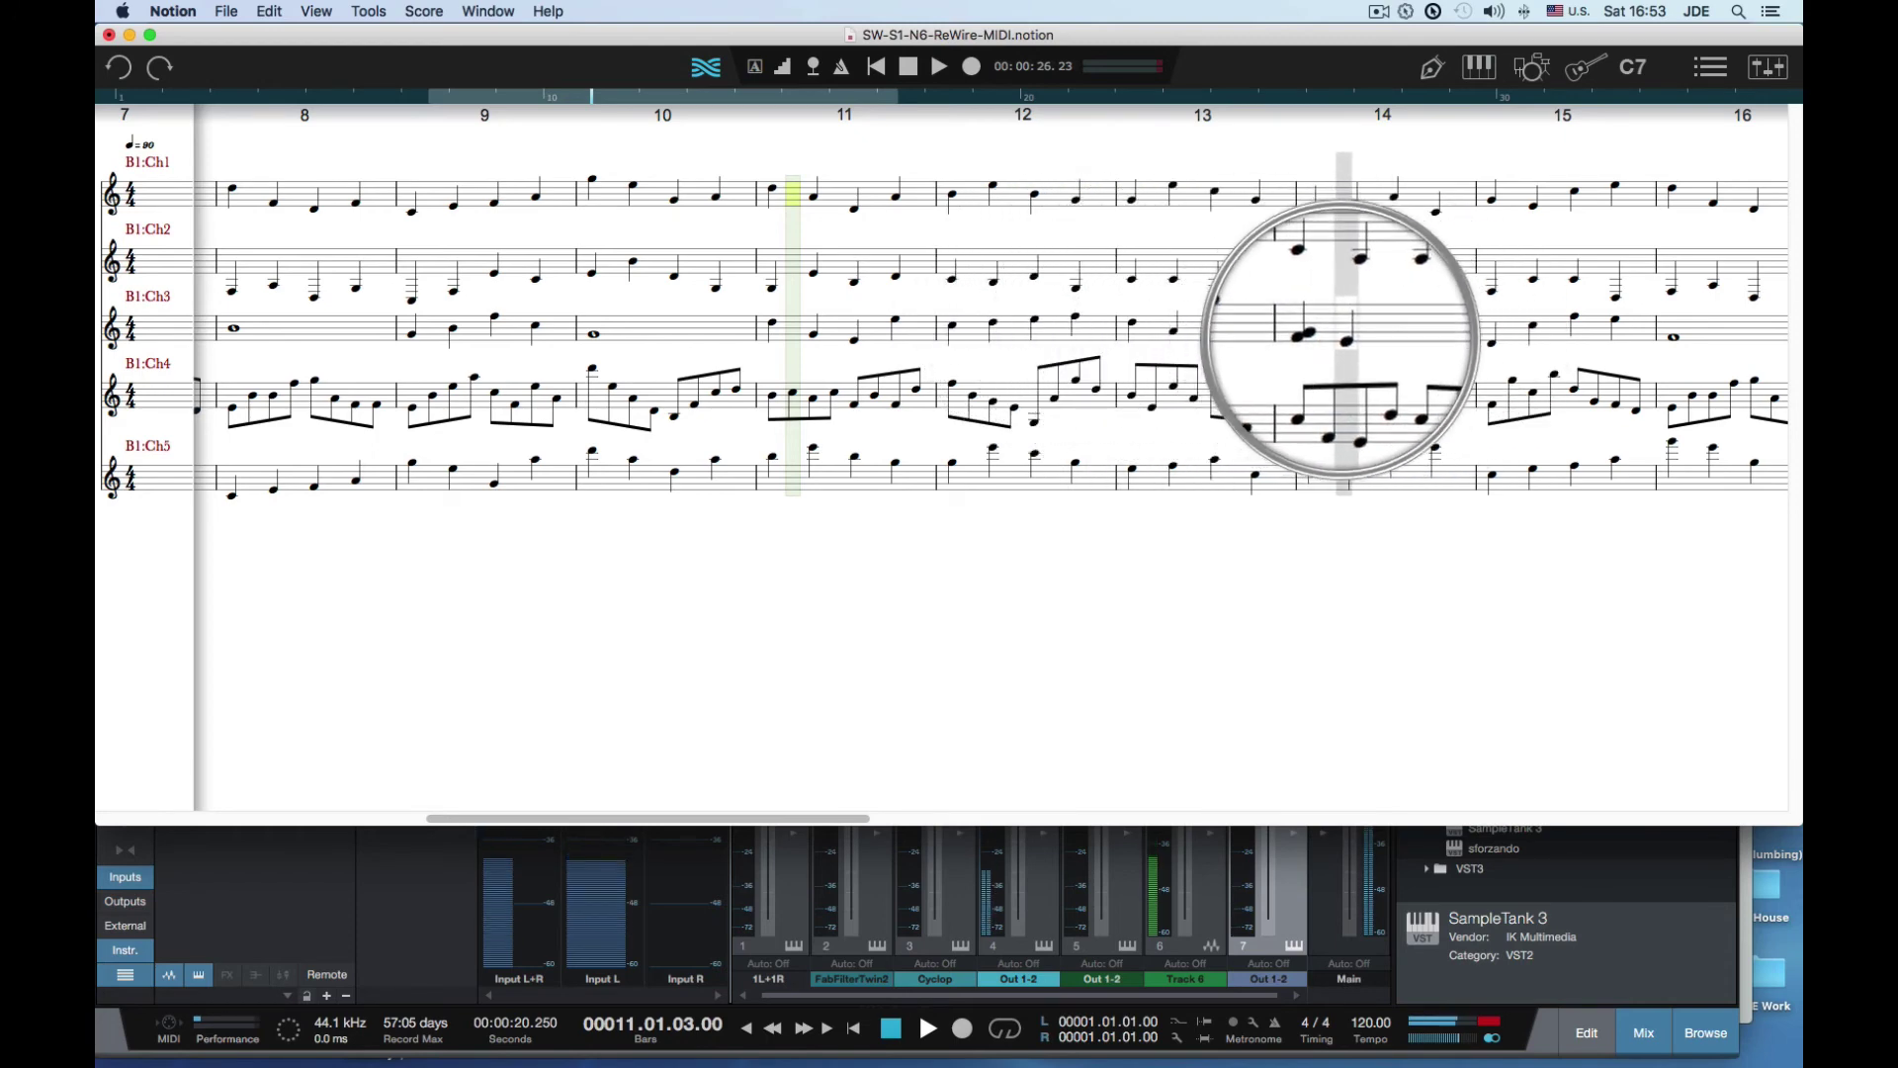
pyautogui.click(1392, 327)
pyautogui.click(1429, 326)
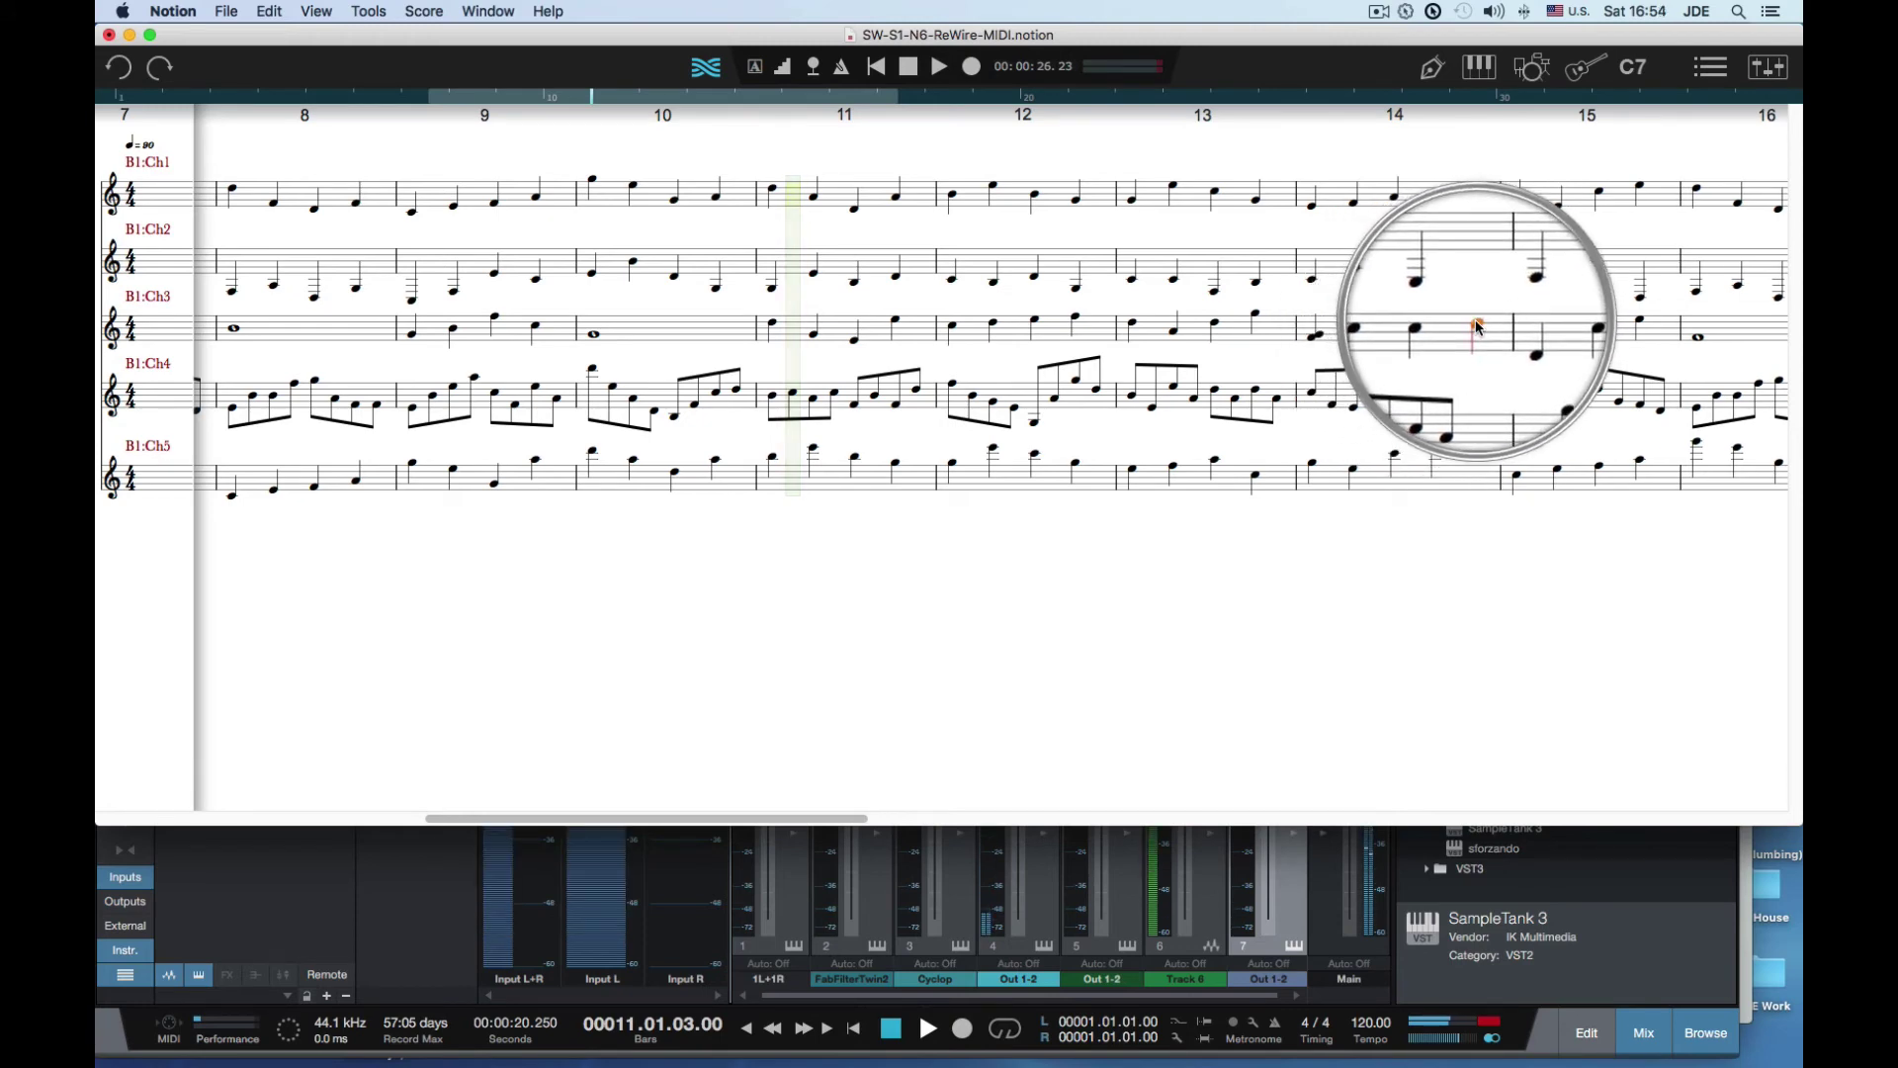
pyautogui.click(1313, 340)
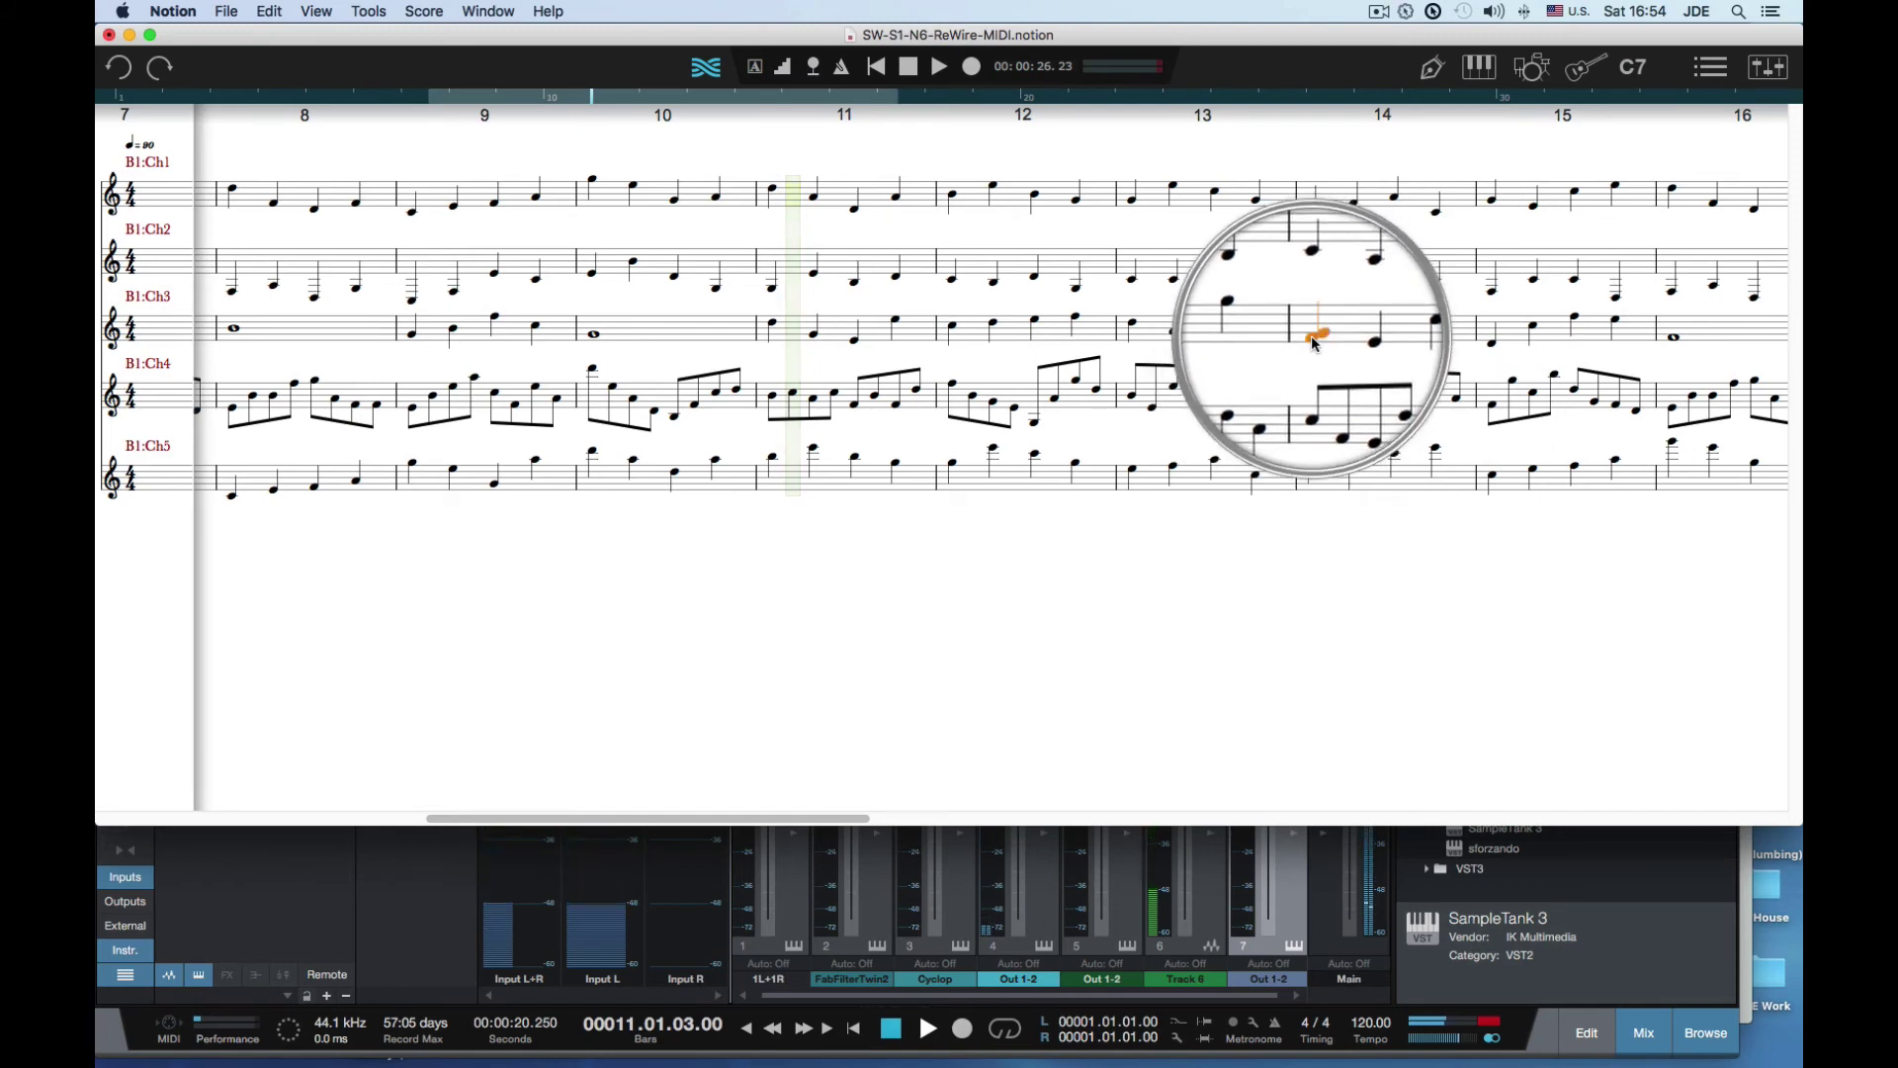
pyautogui.click(1323, 340)
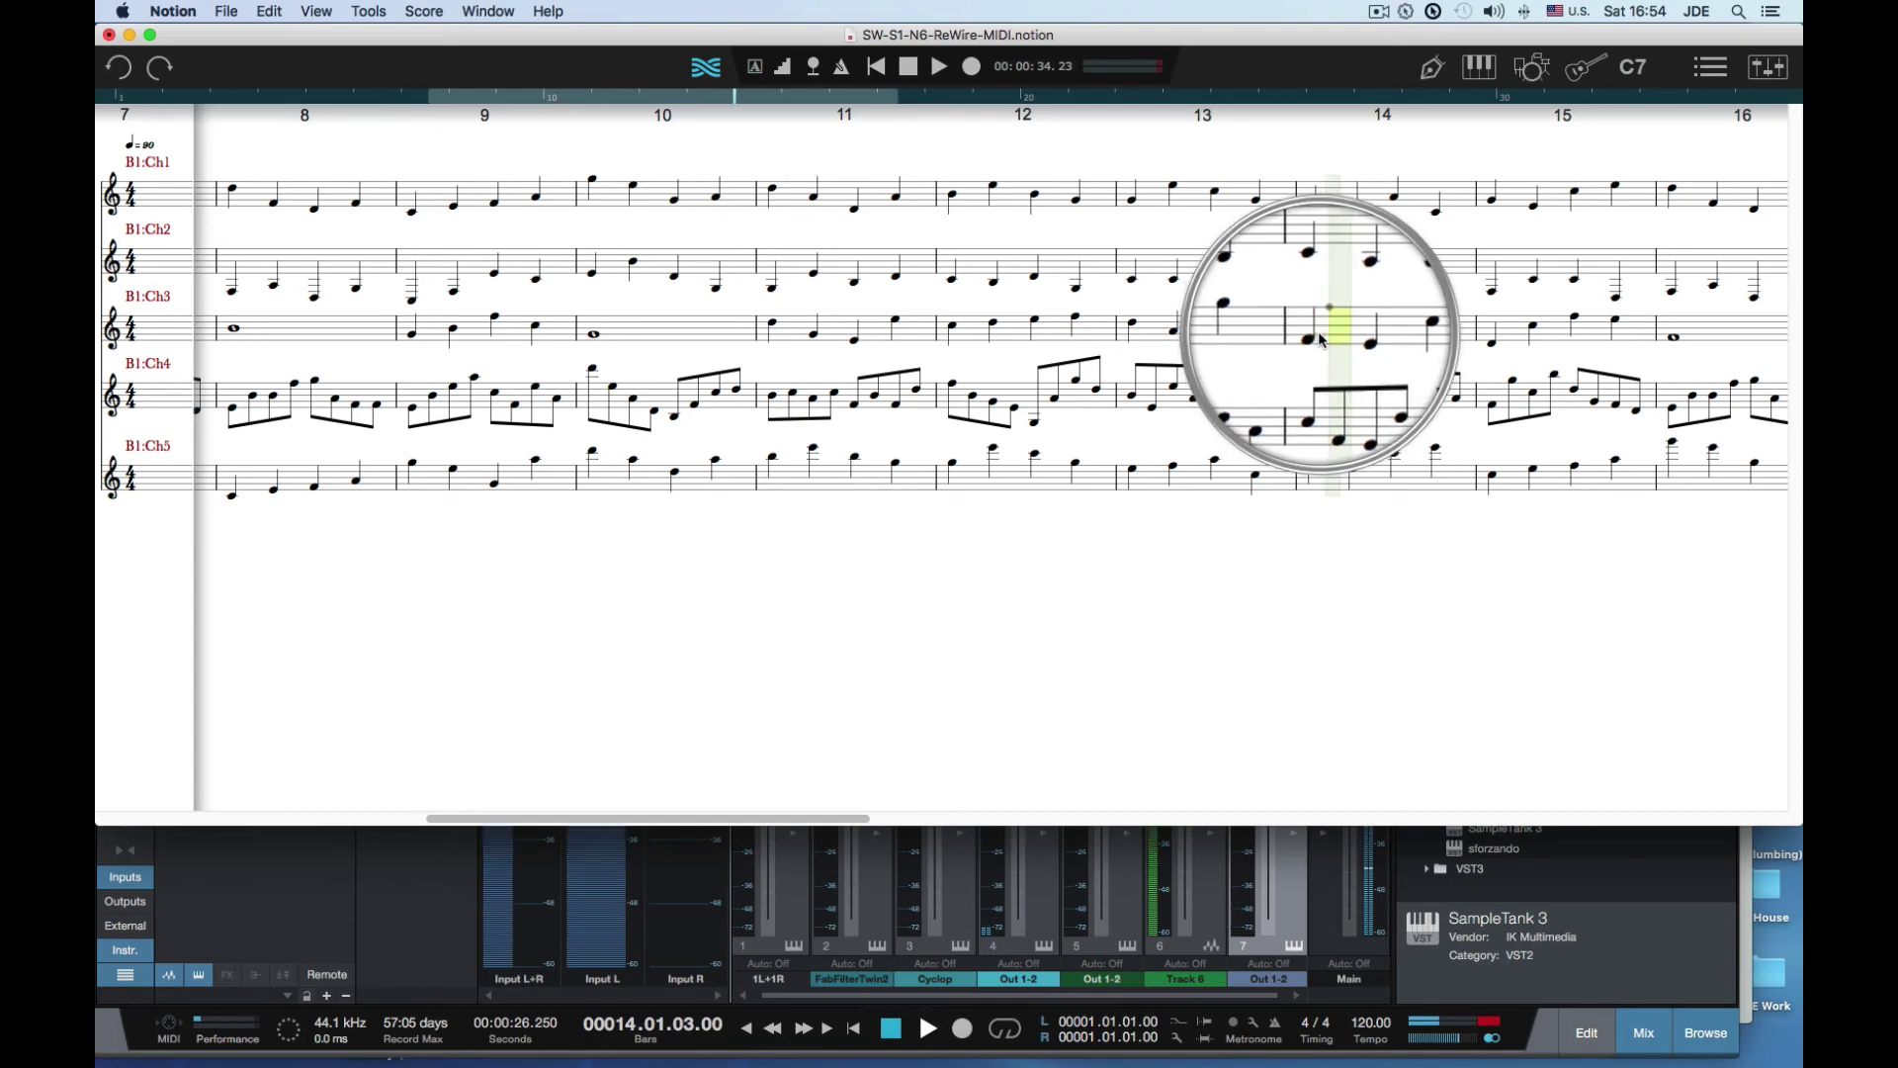
pyautogui.click(403, 195)
# Play from measure 9 to hear the new quarter notes, then stop and rewind to measure 9
pyautogui.press('space')
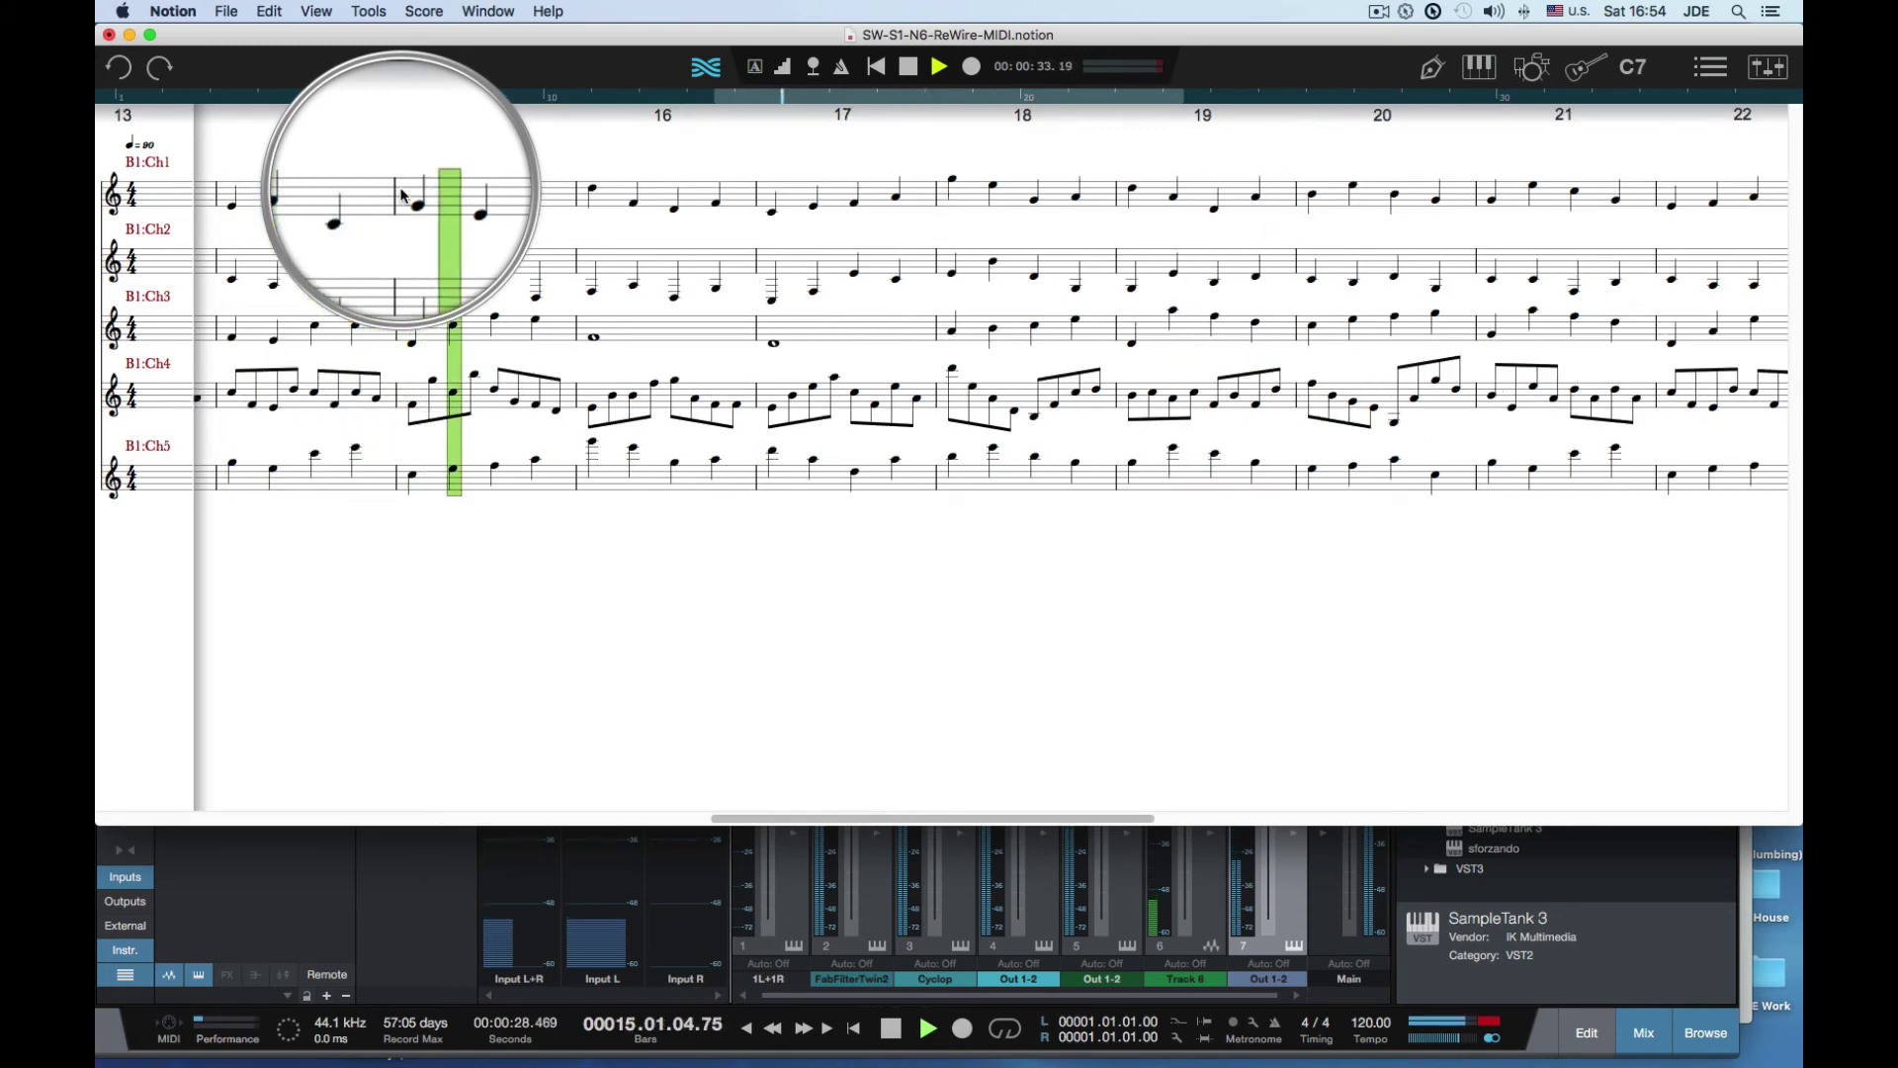
pyautogui.click(909, 66)
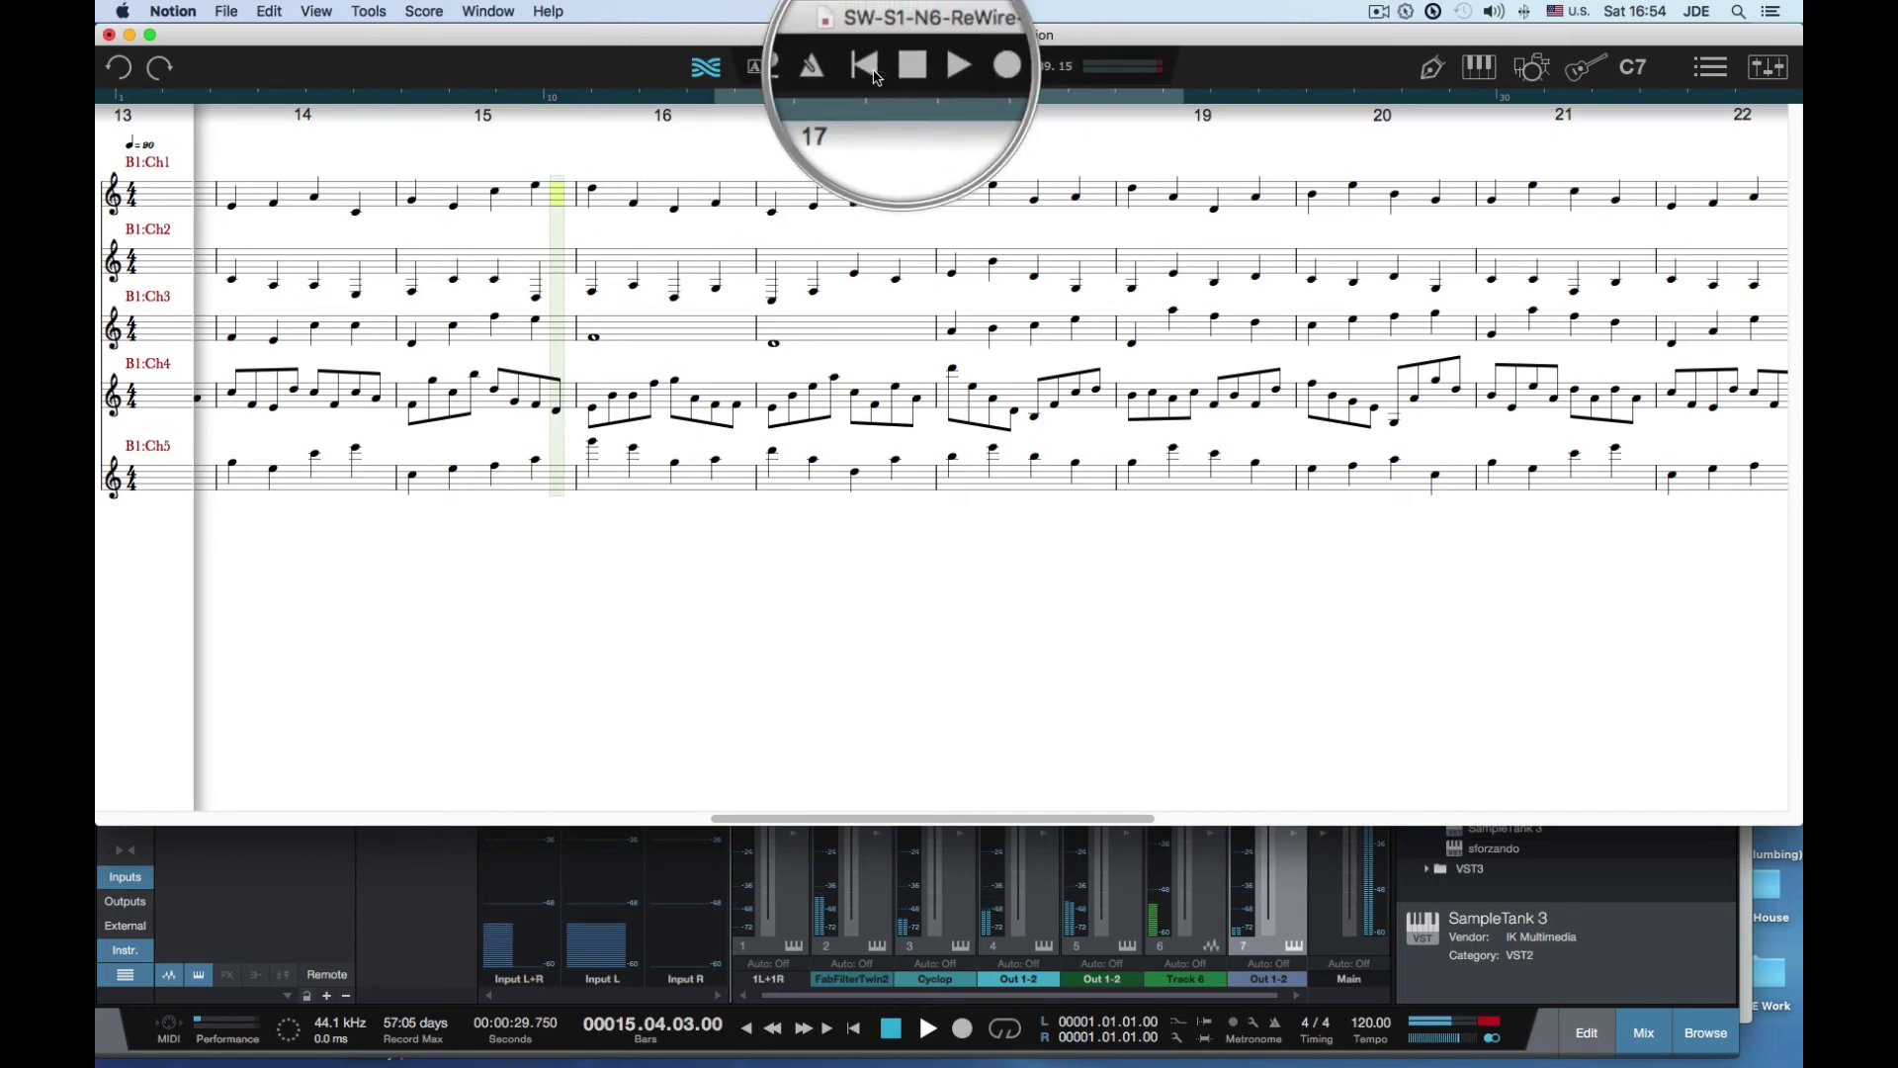
pyautogui.click(876, 66)
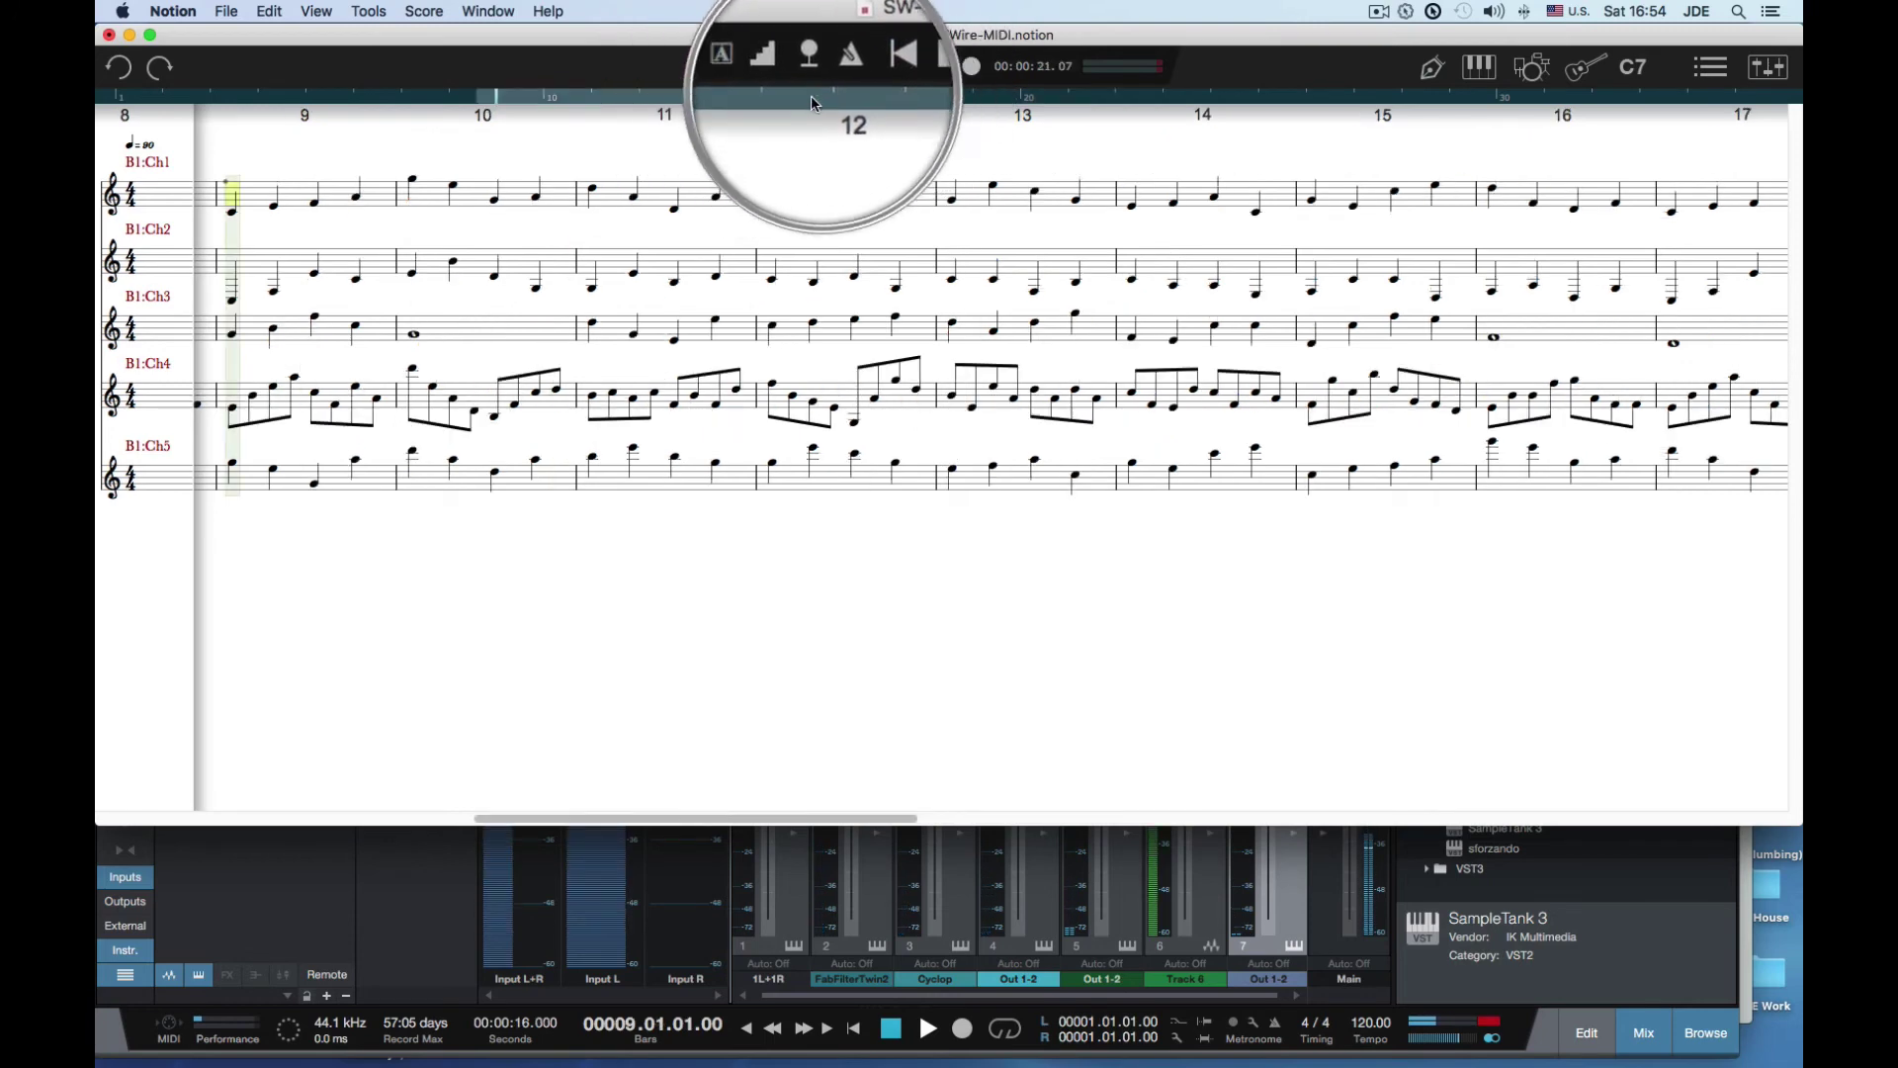
# Select the quarter note as the entry value from the note-entry palette
pyautogui.rightClick(626, 601)
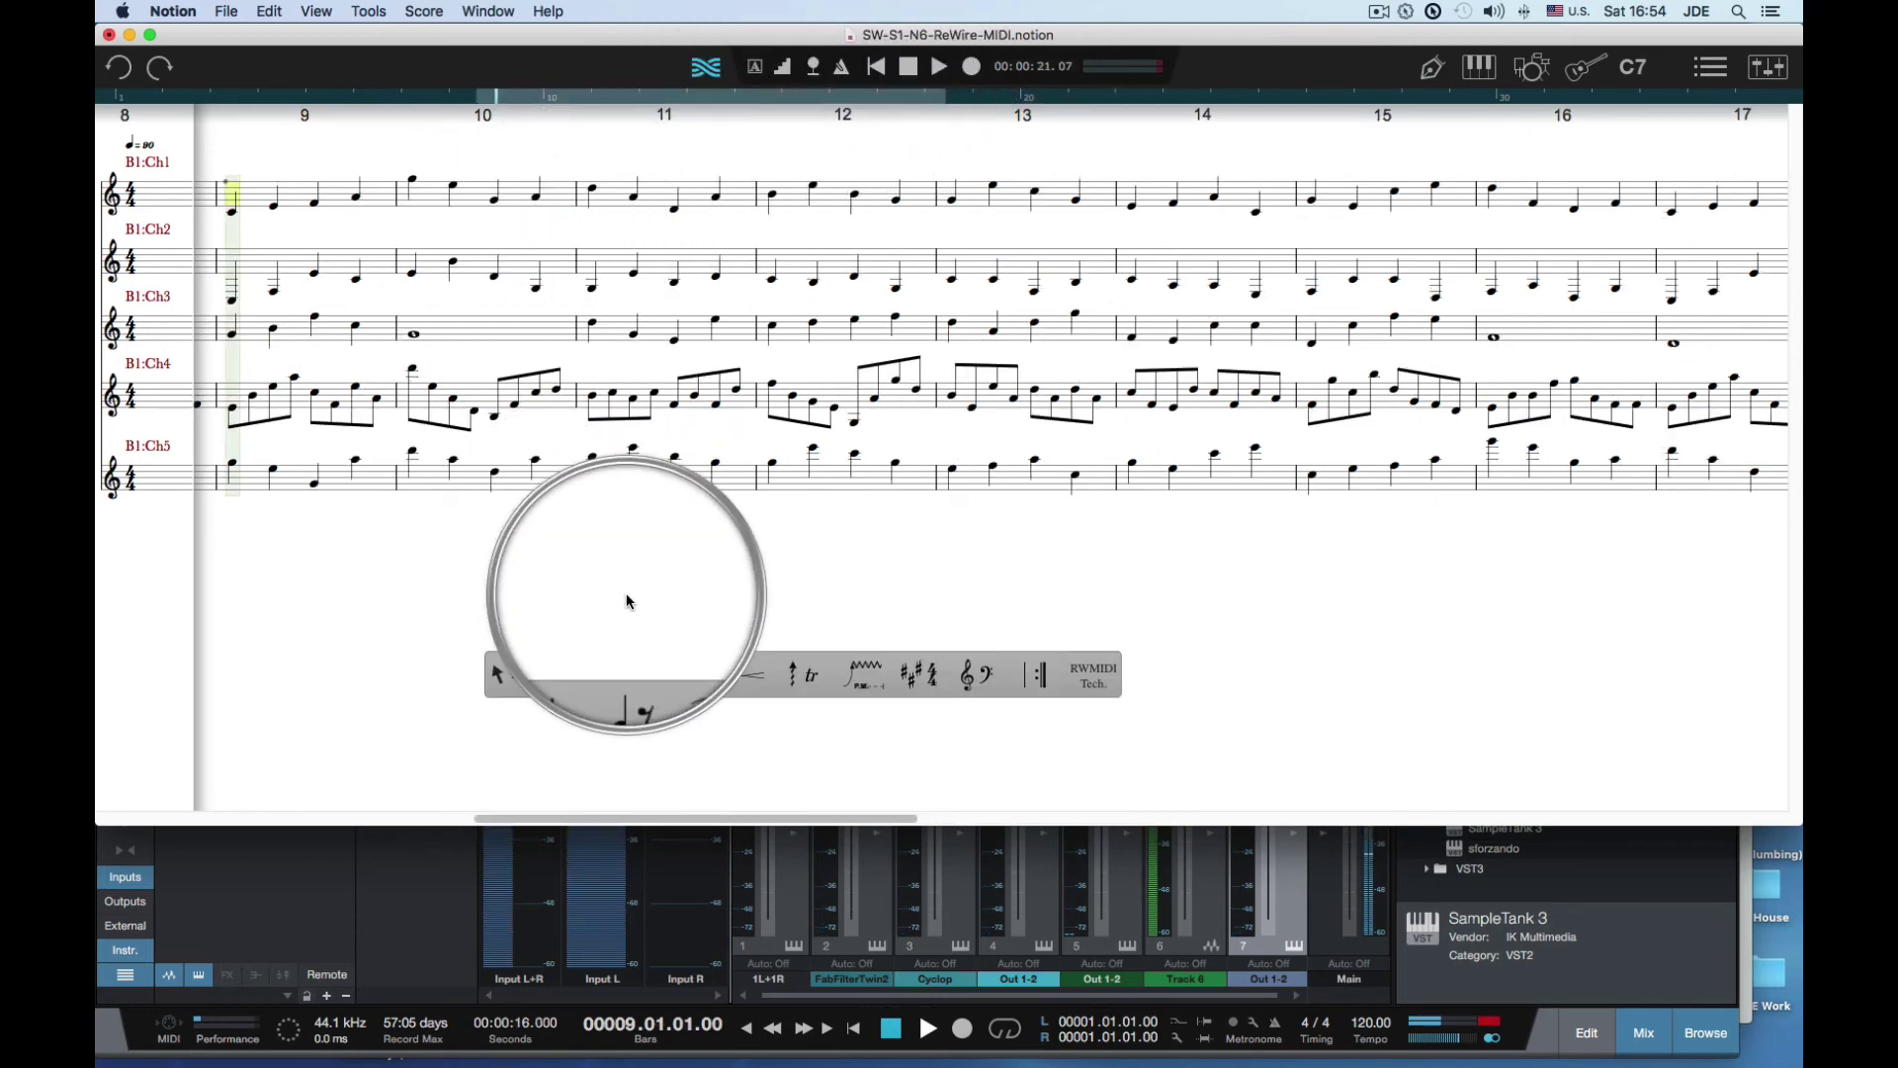
pyautogui.moveTo(626, 689)
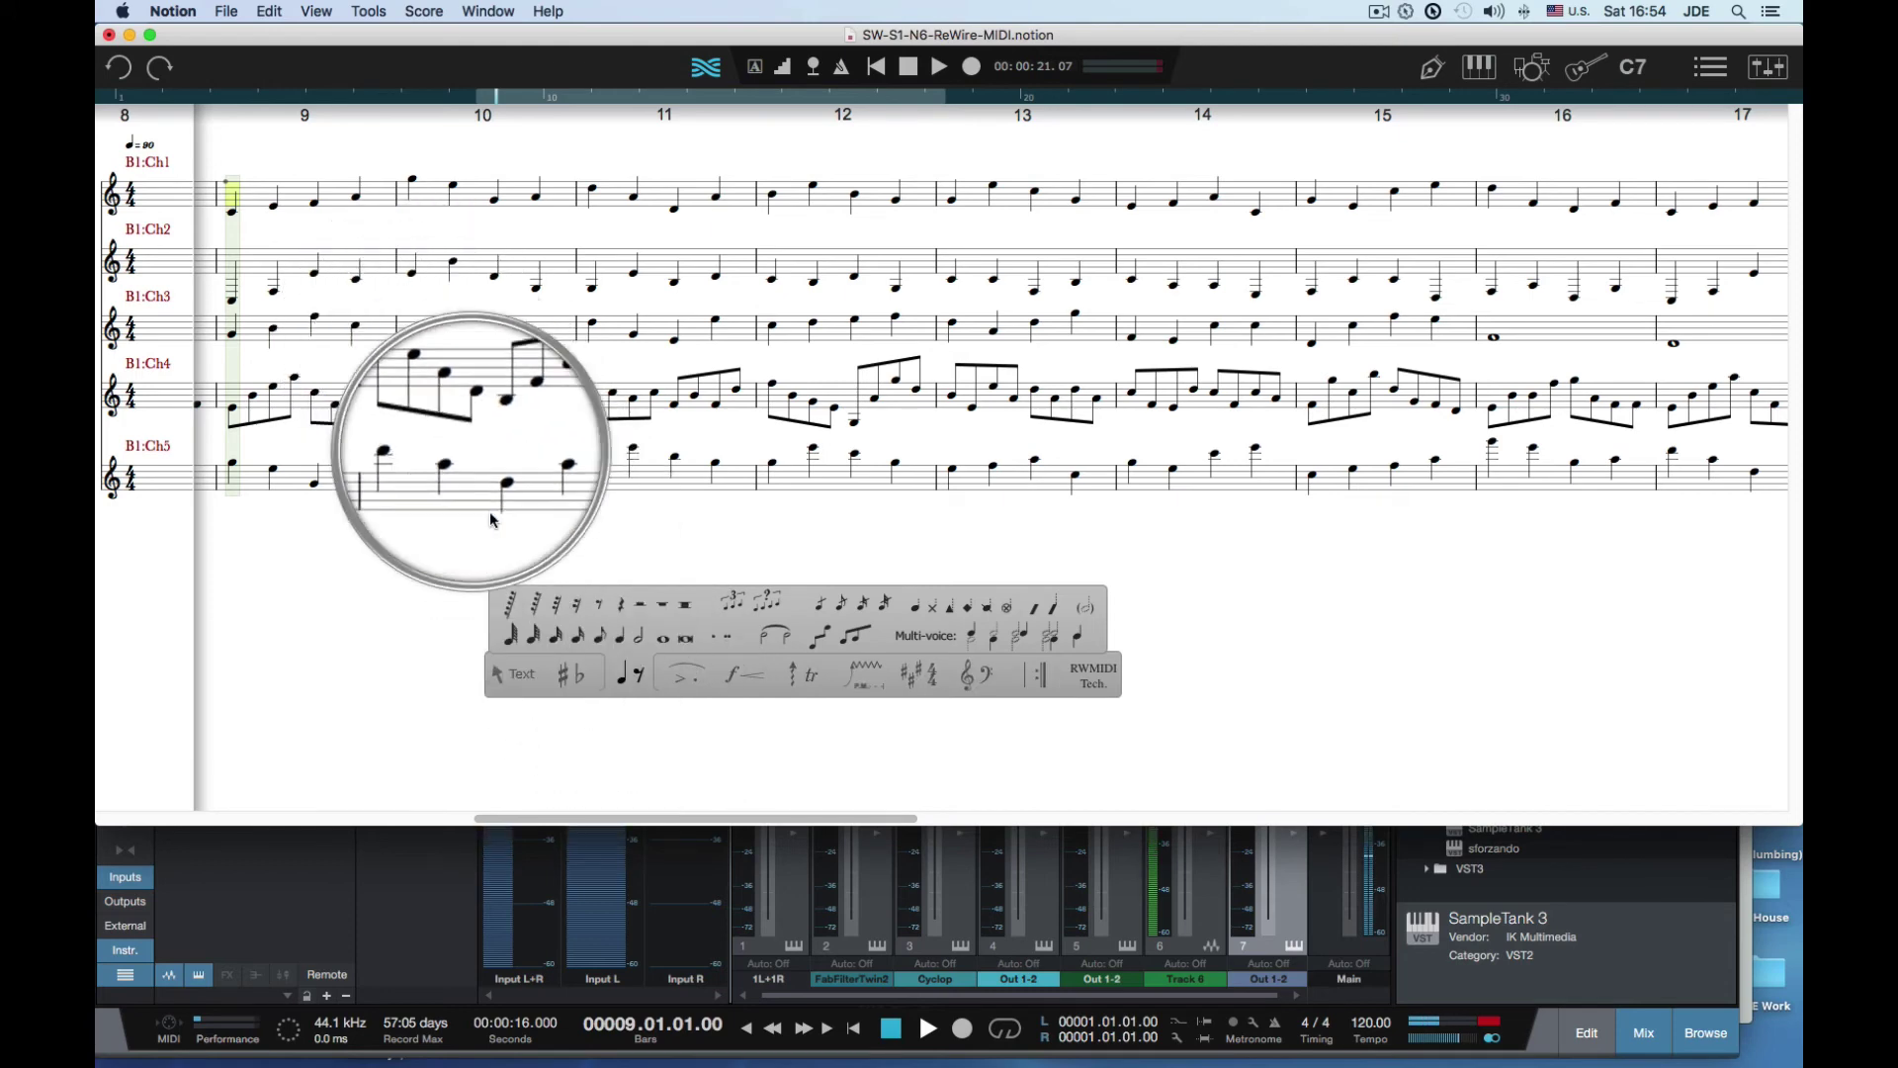
pyautogui.click(618, 648)
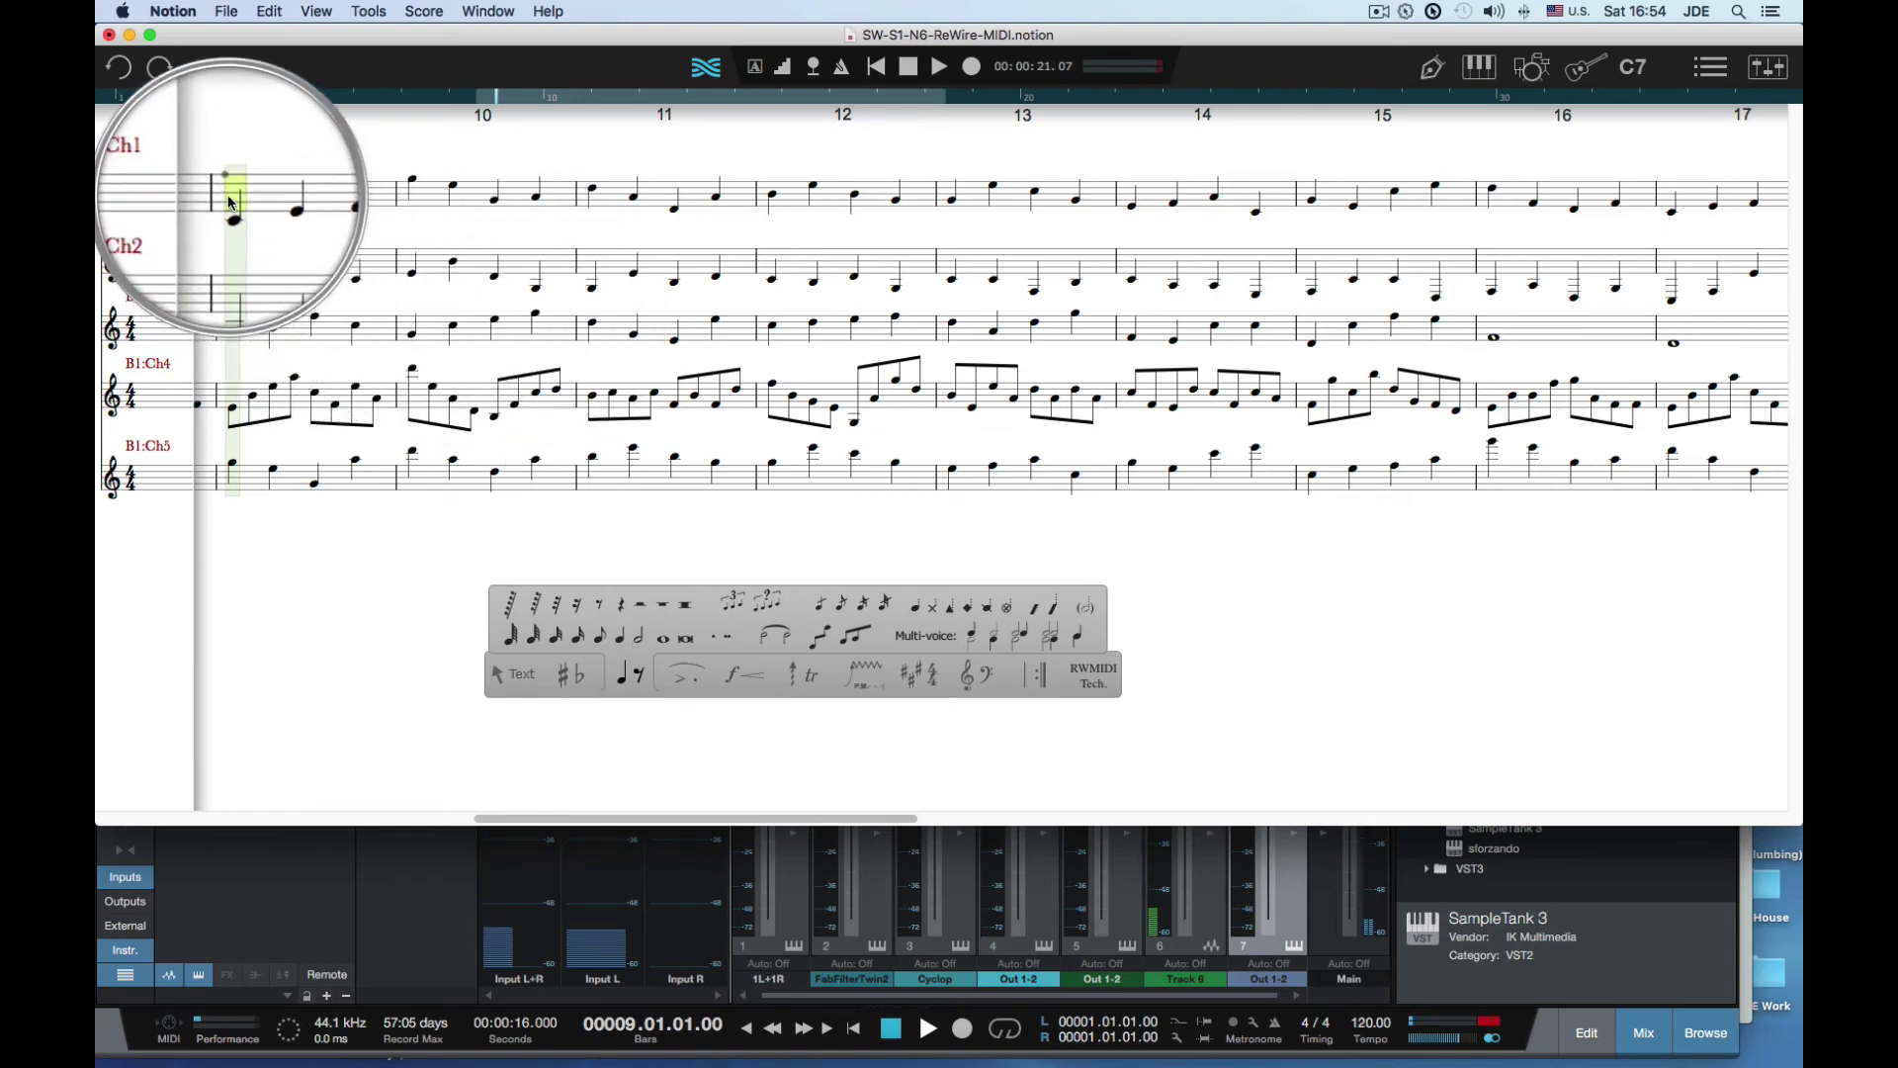
# Start playback from measure 9 to hear the edited B1:Ch3 staff
pyautogui.press('space')
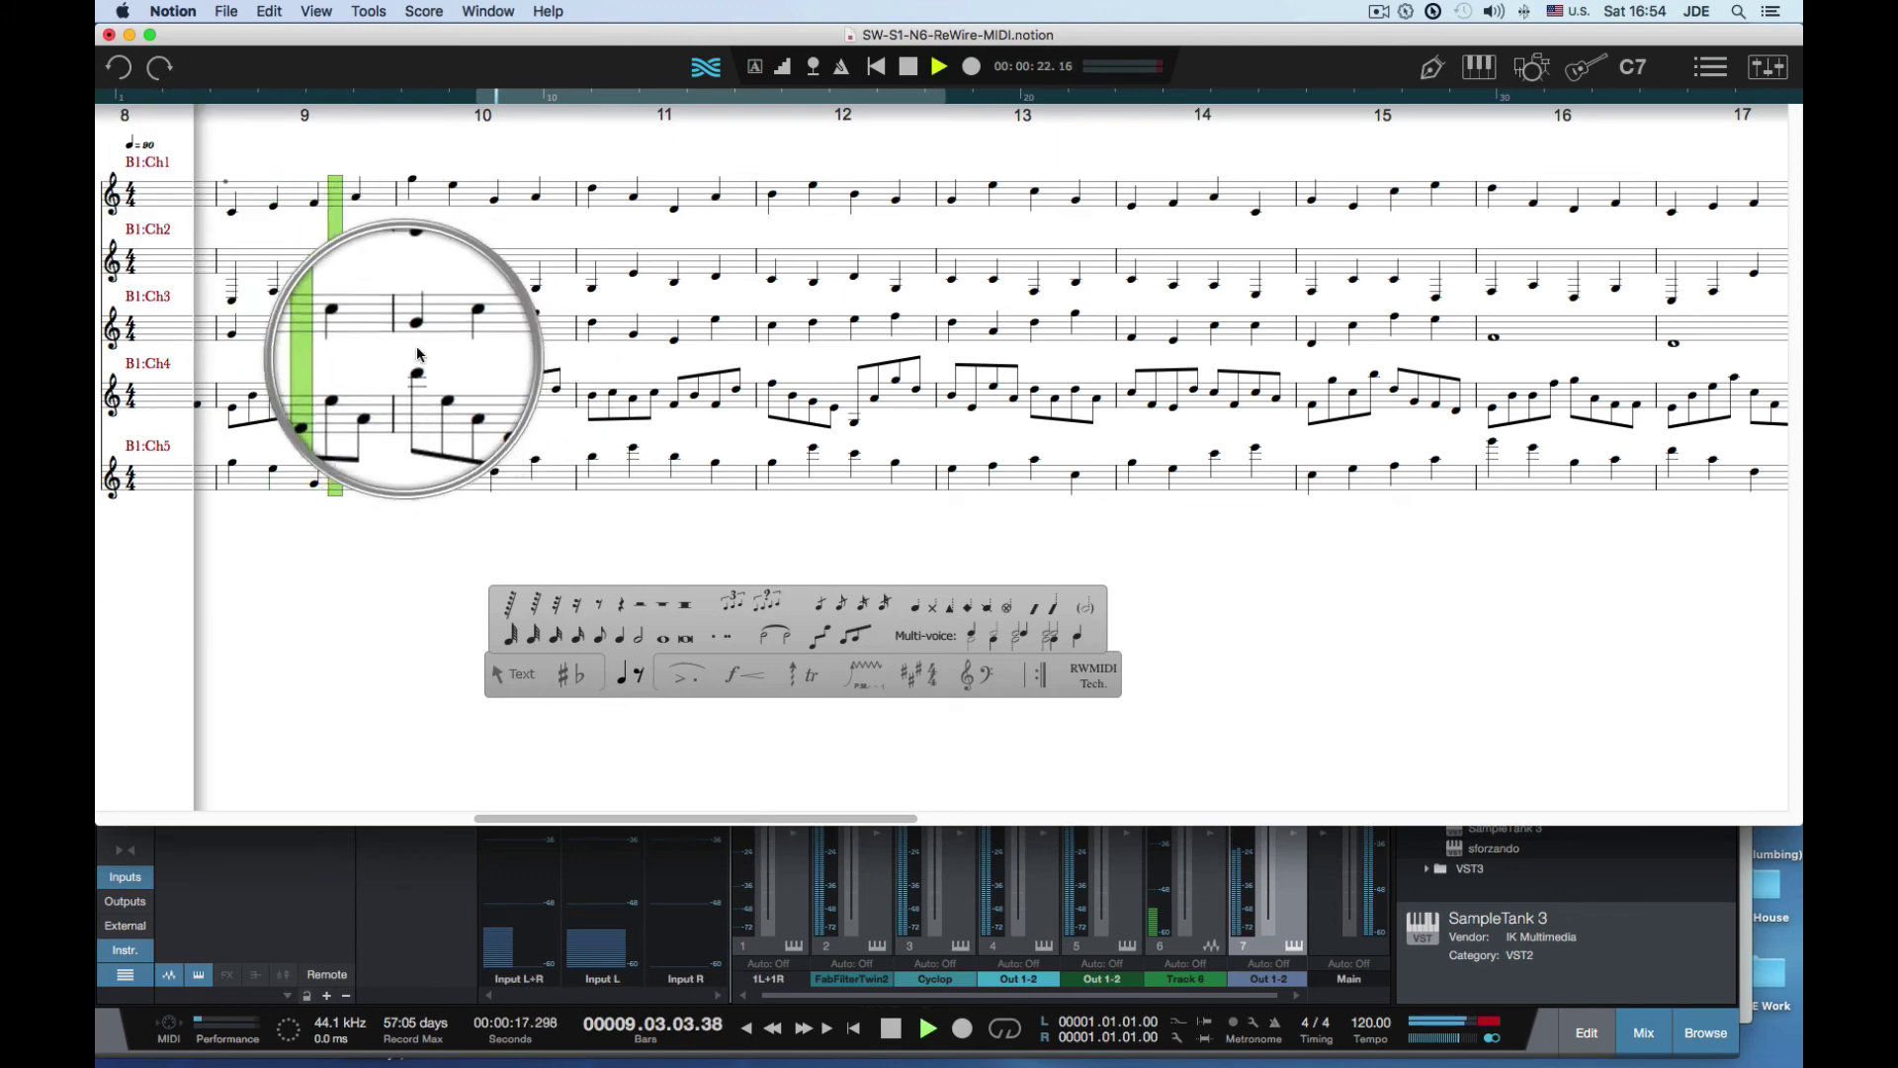